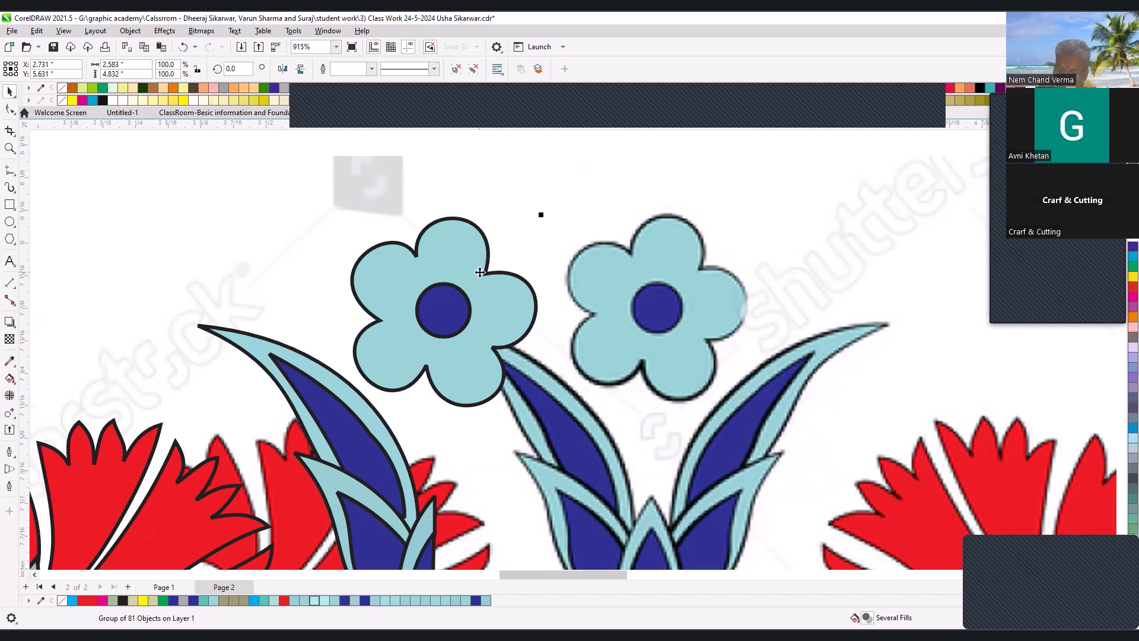
- Move the traced flower-and-leaf group horizontally off the reference image into the blank area beside it
scroll(480, 271, "down", 6)
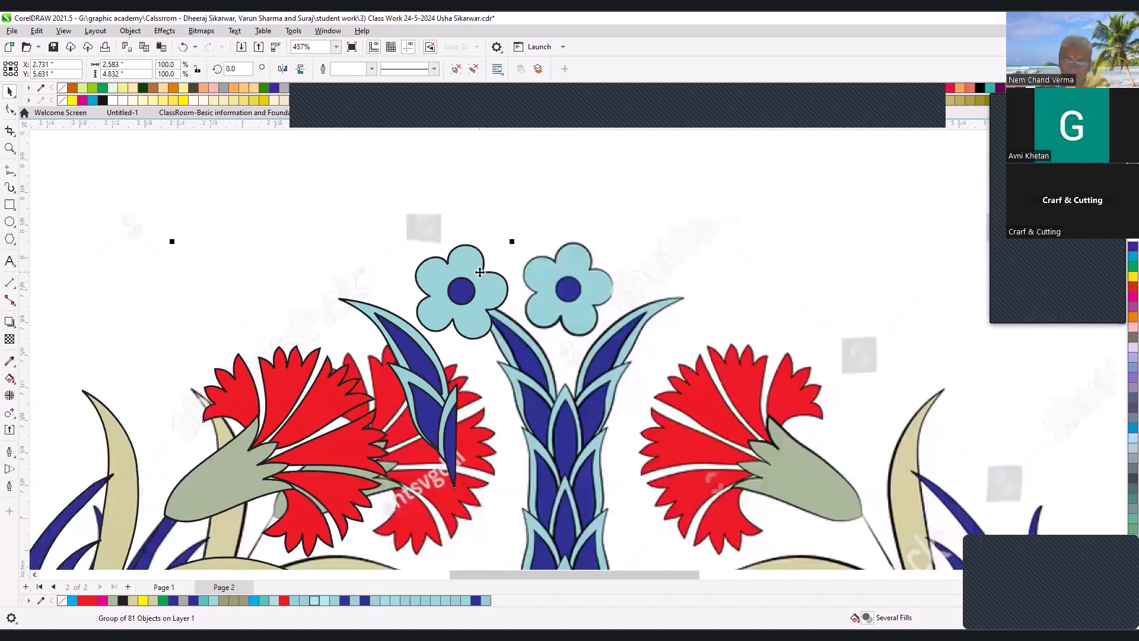
left_click_drag(278, 254, 571, 391)
scroll(652, 324, "down", 1)
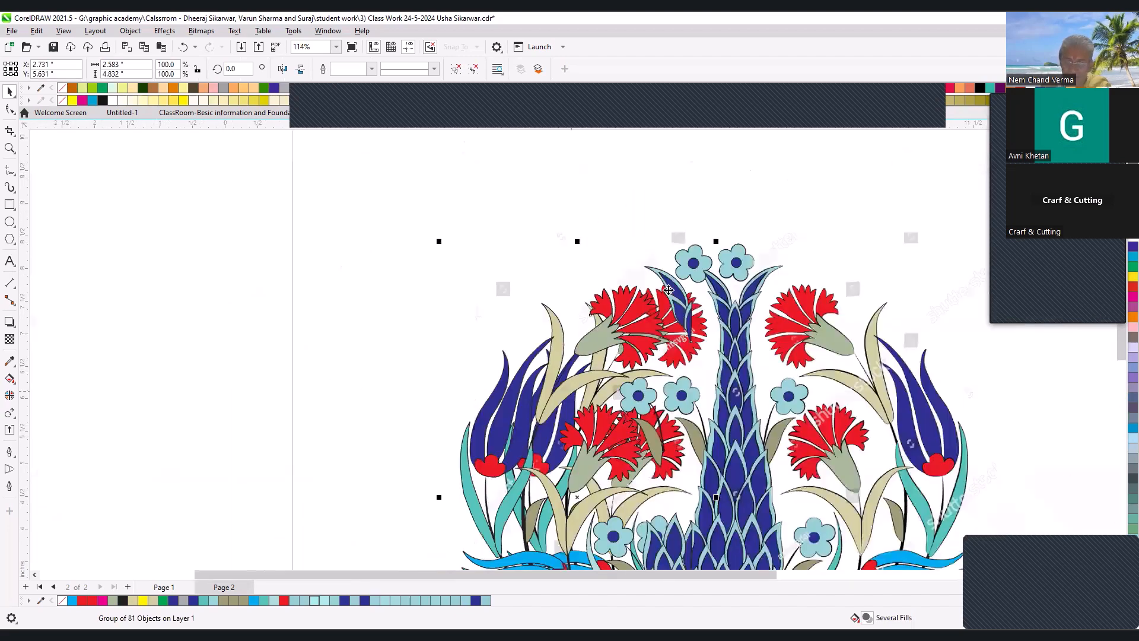
left_click_drag(675, 290, 439, 291)
key("F2")
left_click_drag(230, 224, 625, 439)
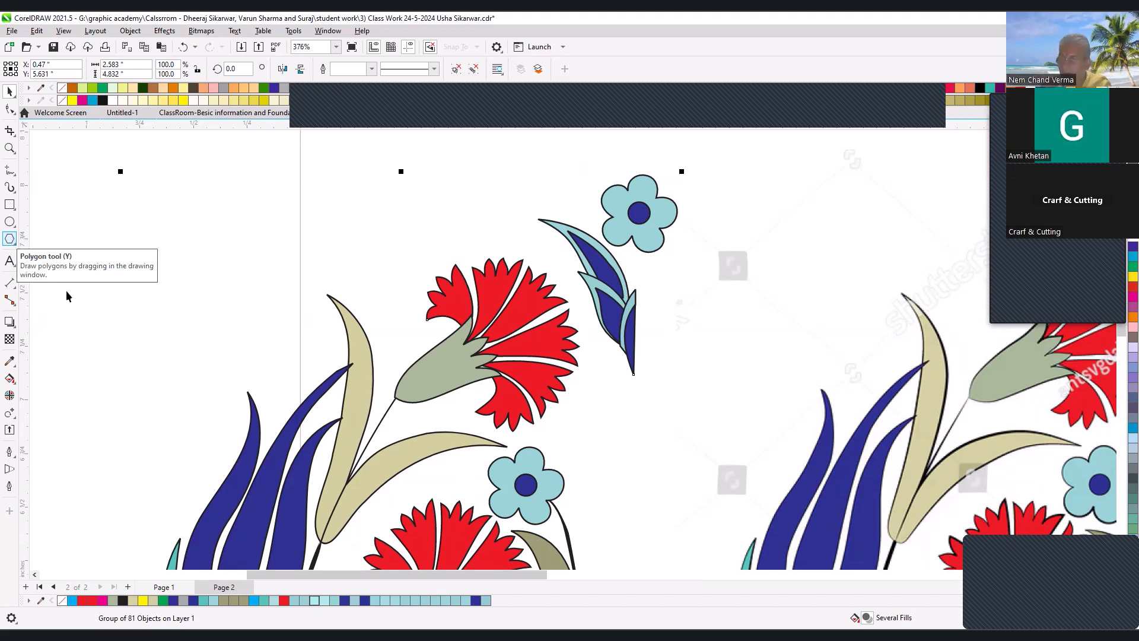
- Make the middle node on the outer edge of the traced upper dark-blue leaf shape smooth
left_click(625, 187)
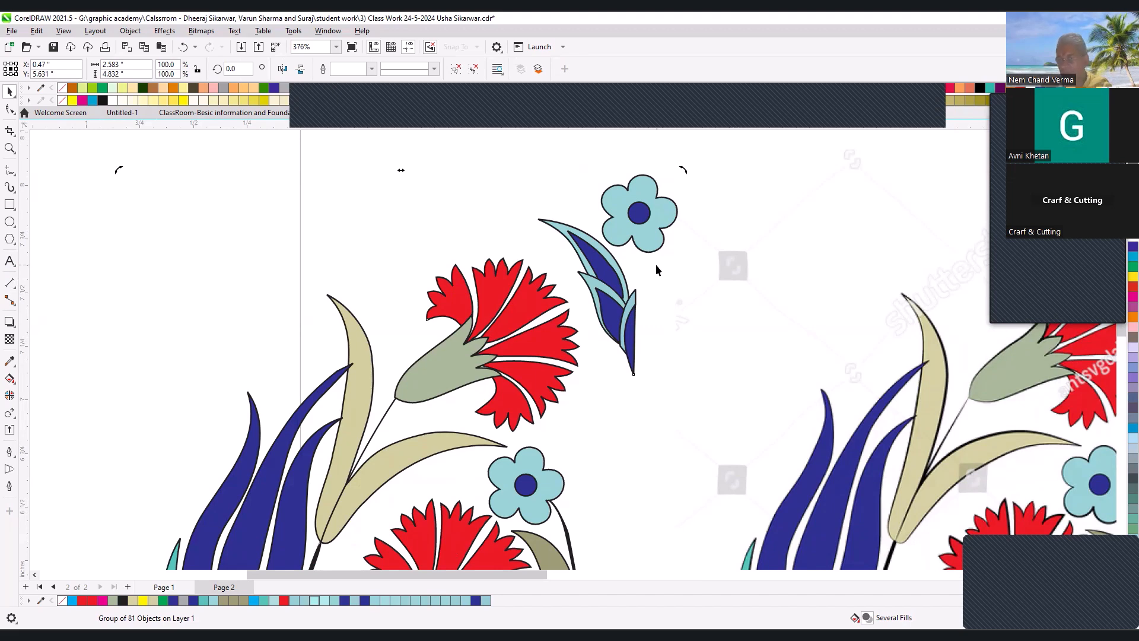
key("z")
left_click_drag(456, 163, 697, 370)
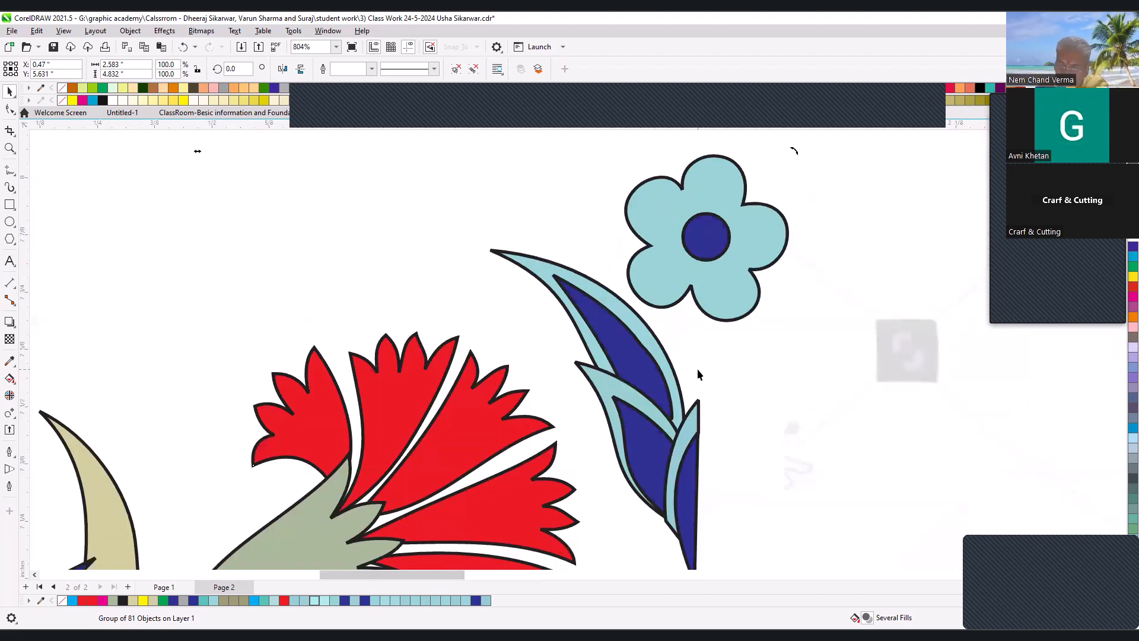
left_click(651, 359, "ctrl")
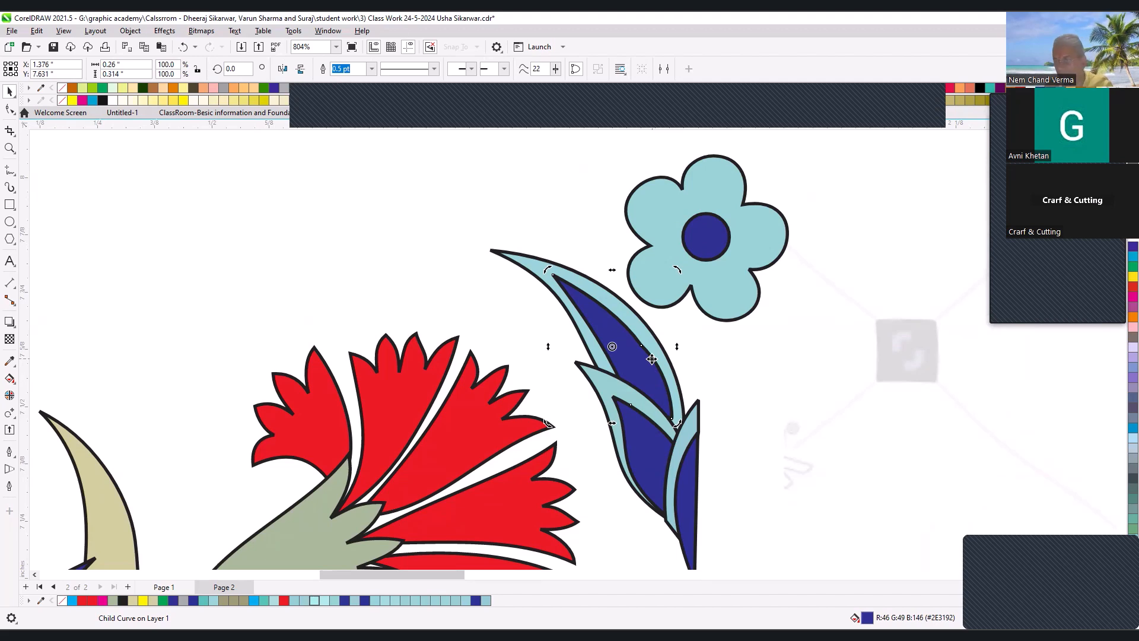
left_click(9, 109)
left_click_drag(427, 218, 763, 559)
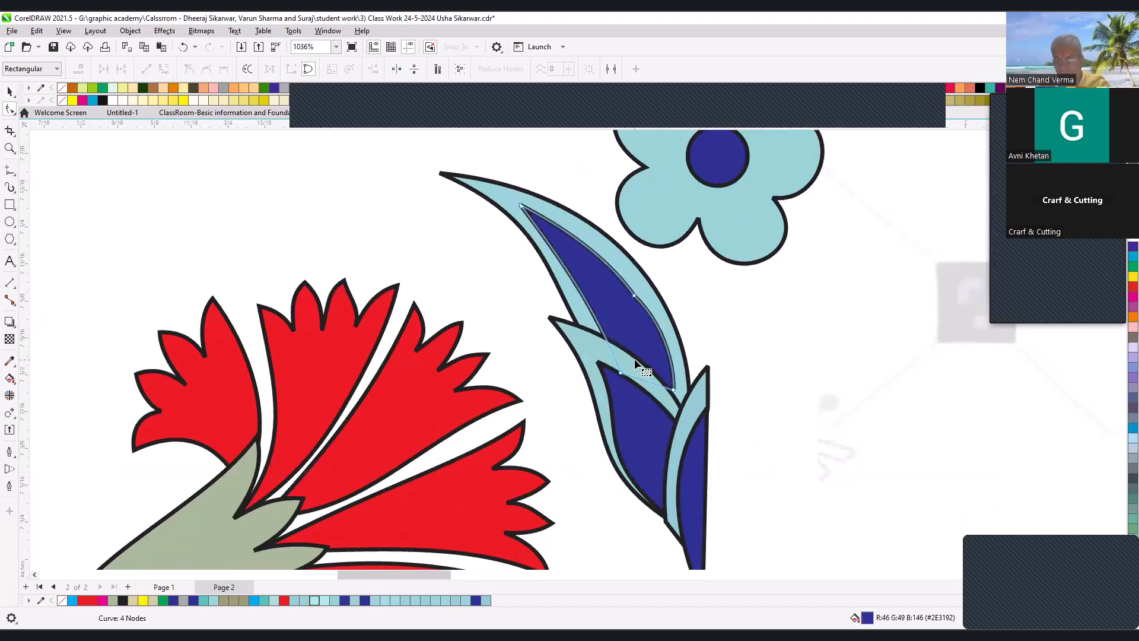
left_click(633, 299)
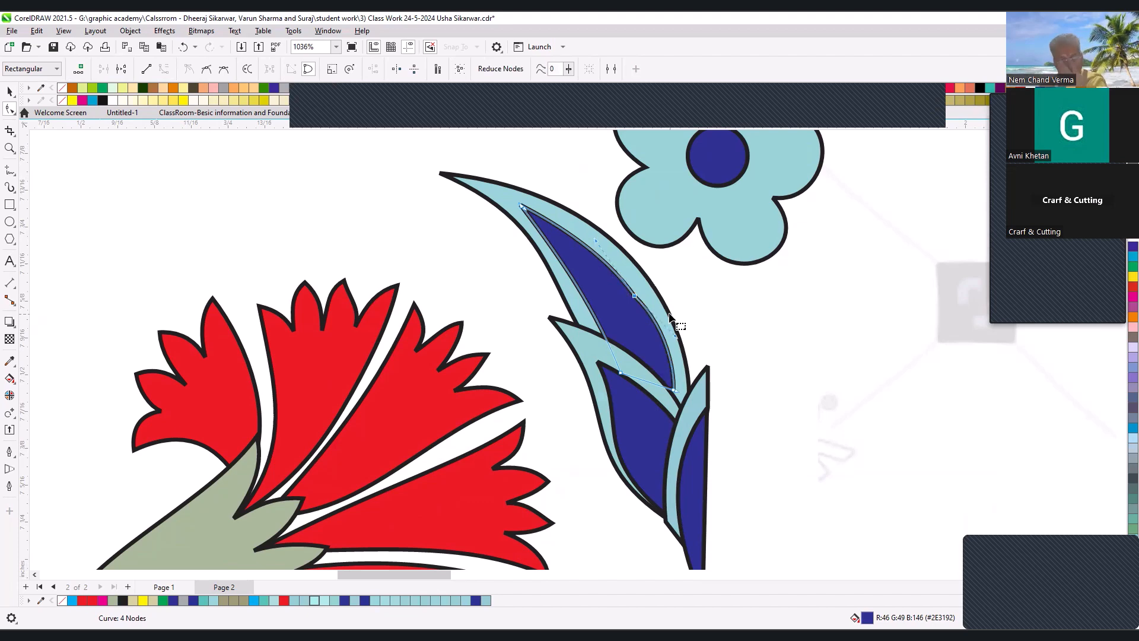
left_click(206, 69)
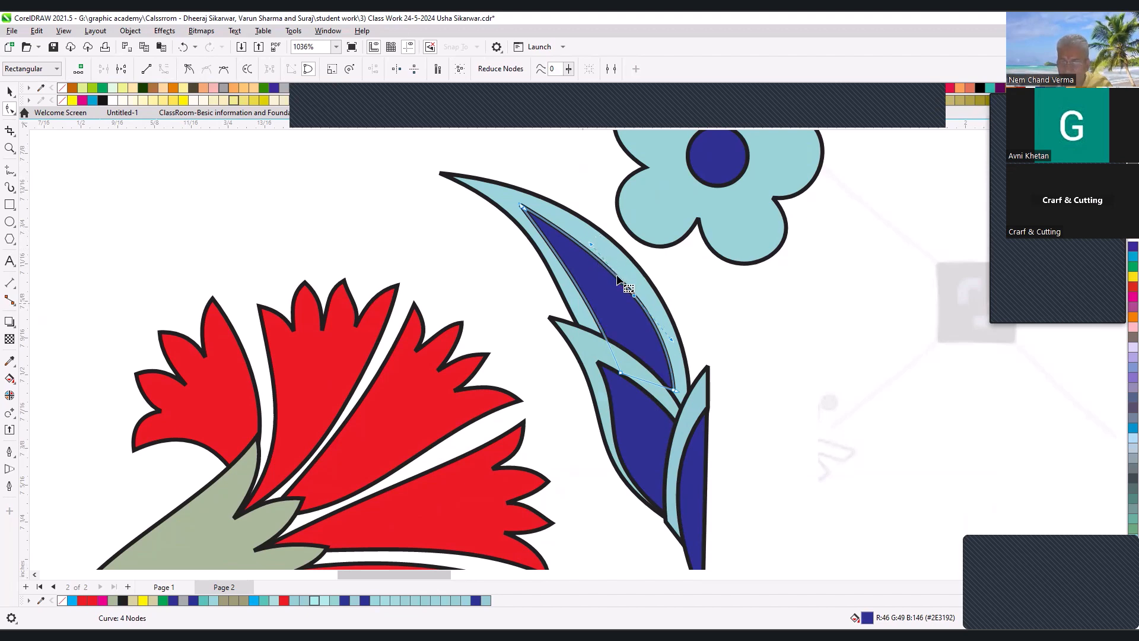
key("space")
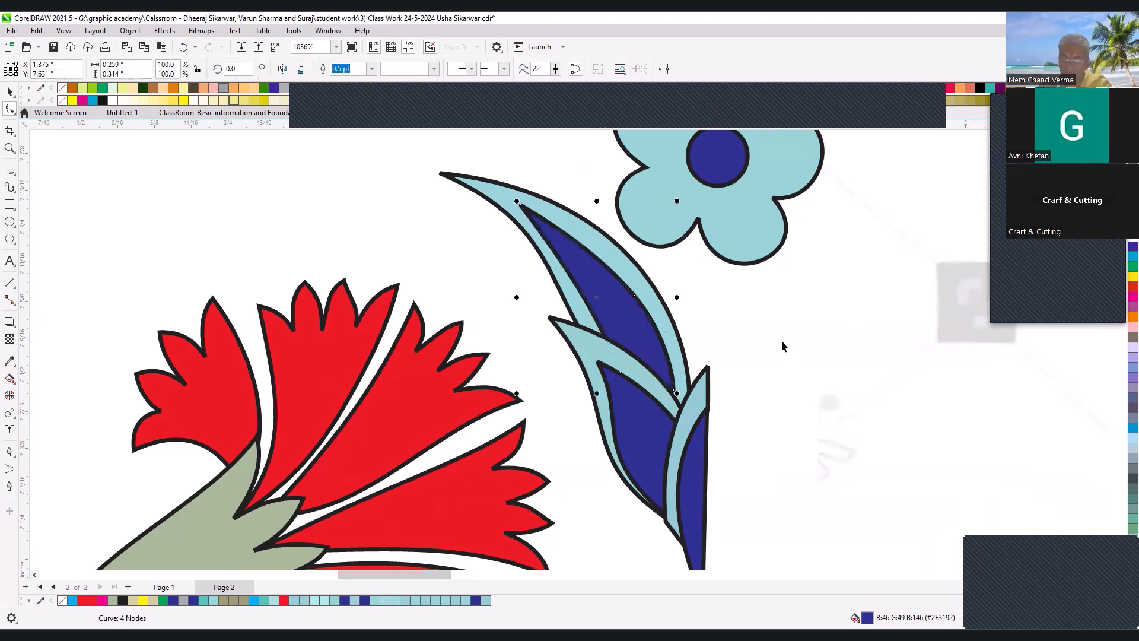
left_click(781, 340)
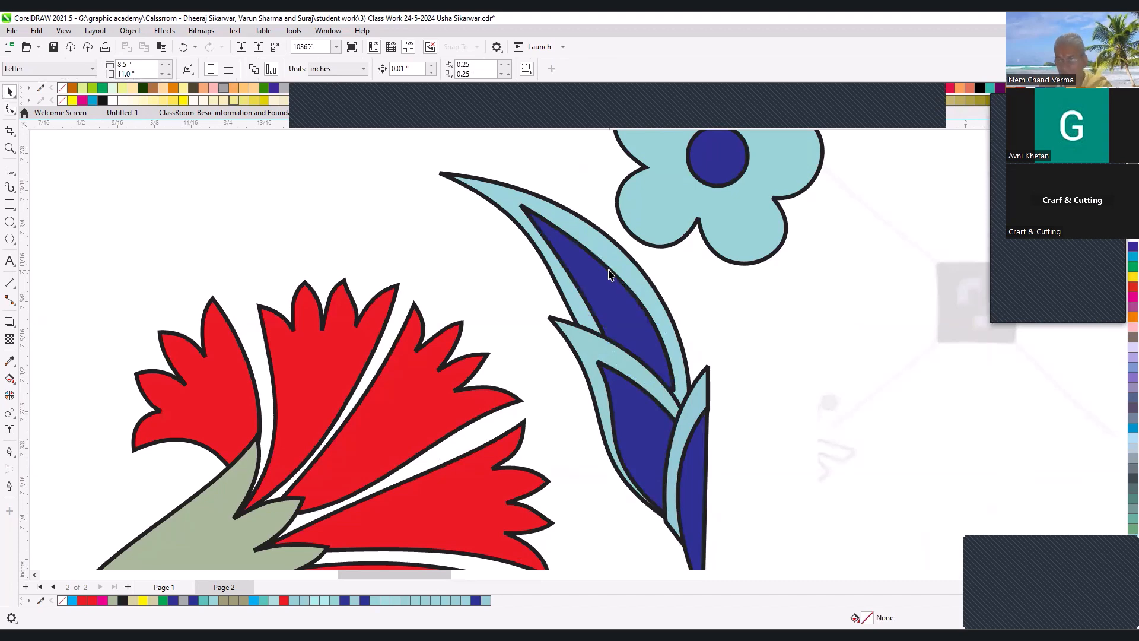
key("space")
left_click(653, 320)
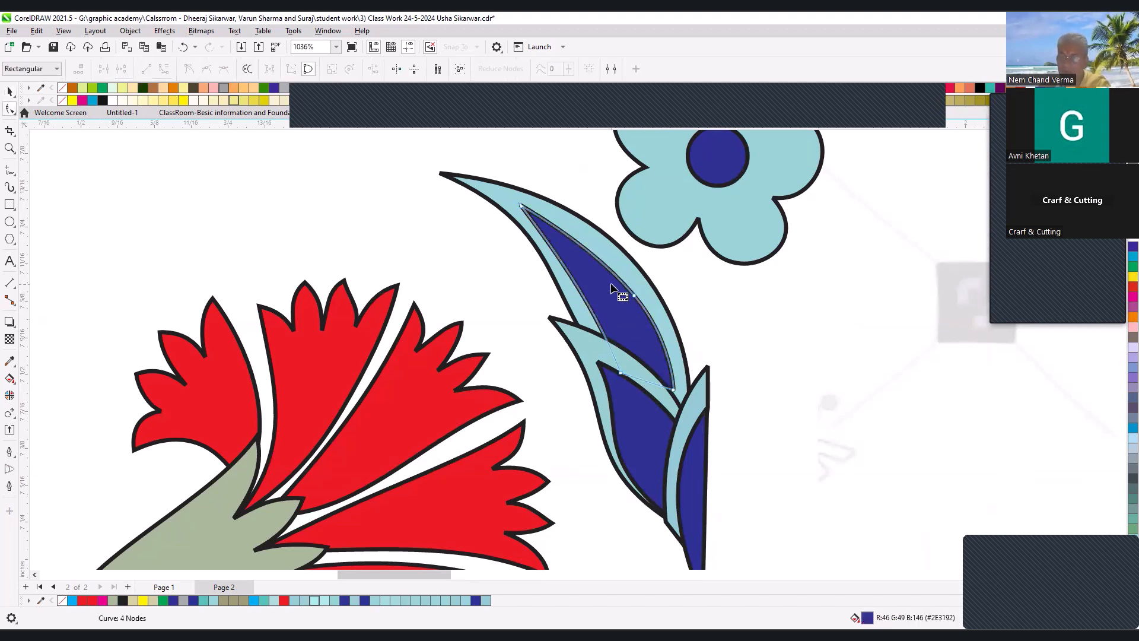
left_click(669, 317)
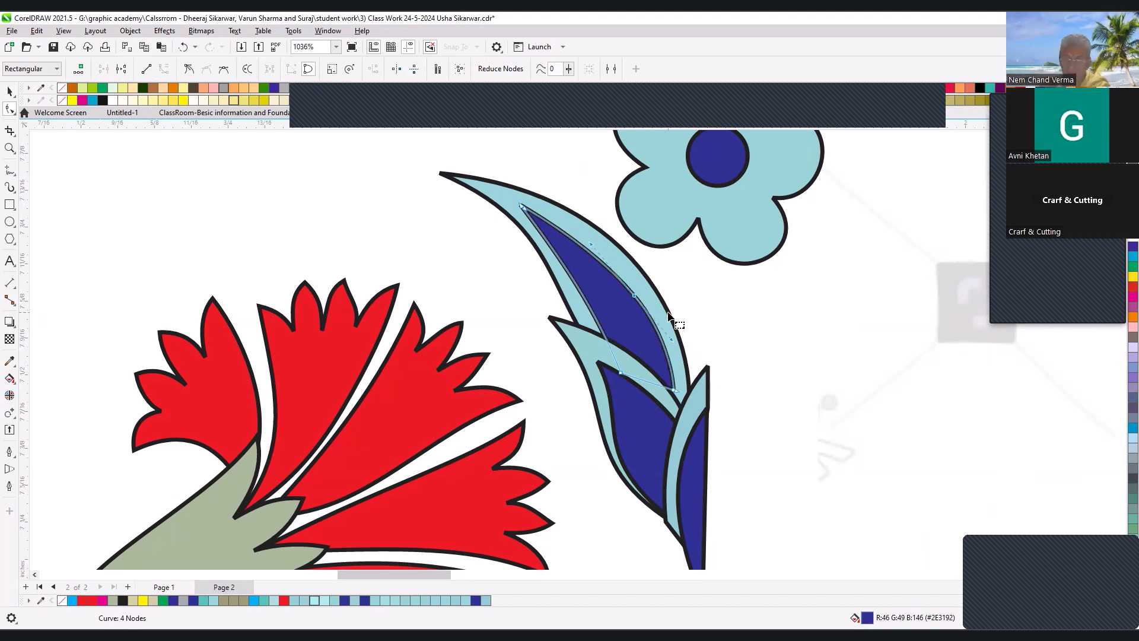
key("Delete")
key("ctrl+z")
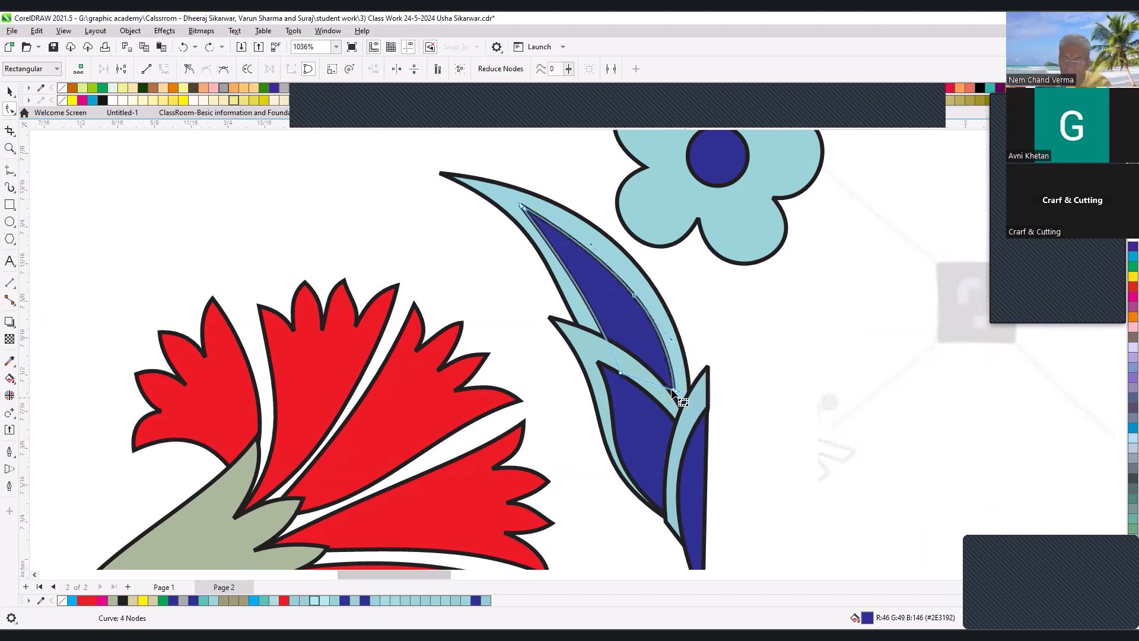
- Make the lower tip node of the dark-blue leaf shape a cusp and delete the extra node along its outer edge
left_click(675, 390)
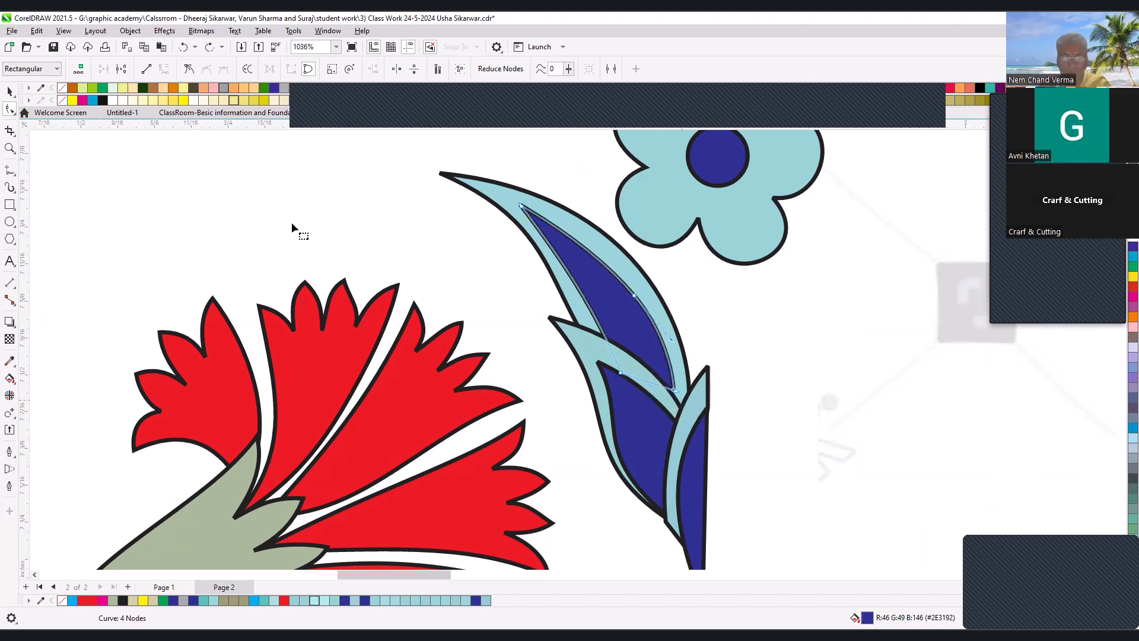
left_click(186, 71)
left_click(634, 295)
key("Delete")
- Reshape the edges of the dark-blue leaf shape with its node handles so they follow the surrounding light-blue leaf smoothly
left_click(674, 390)
left_click_drag(748, 410, 687, 301)
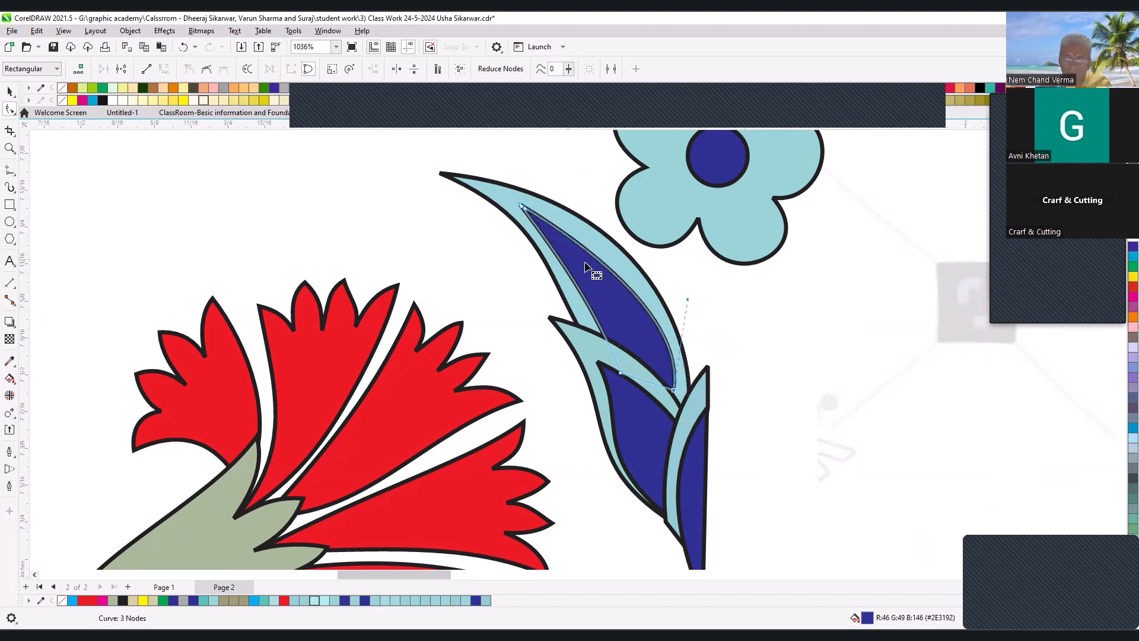
left_click_drag(525, 209, 549, 216)
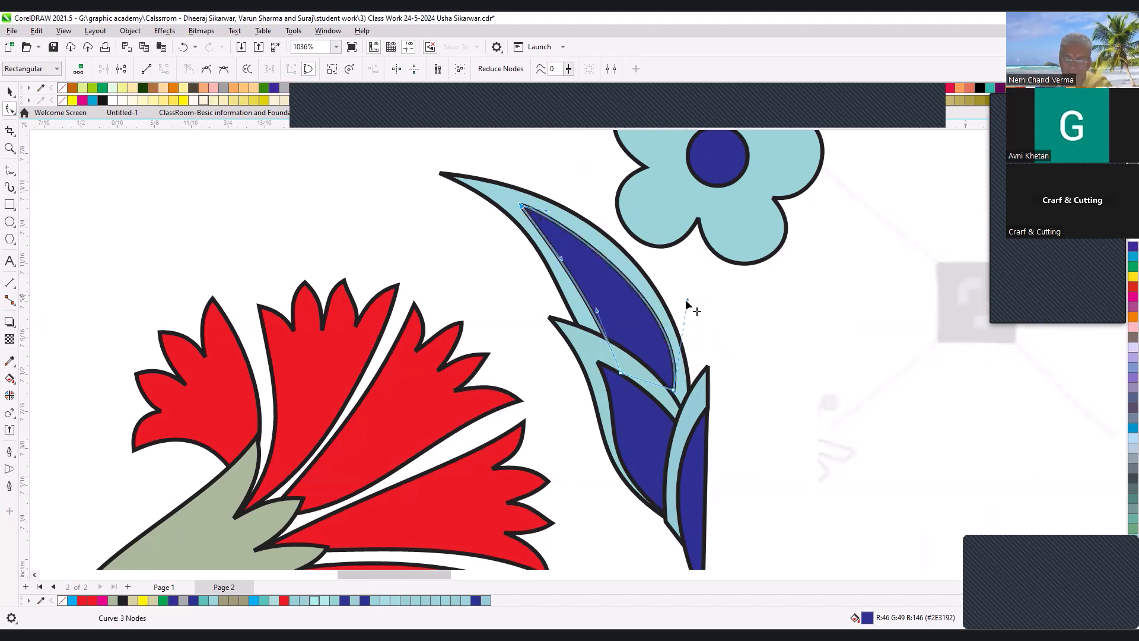
left_click_drag(687, 304, 672, 301)
left_click_drag(546, 212, 574, 220)
left_click_drag(562, 259, 567, 255)
left_click(598, 318)
left_click_drag(562, 253, 570, 254)
key("space")
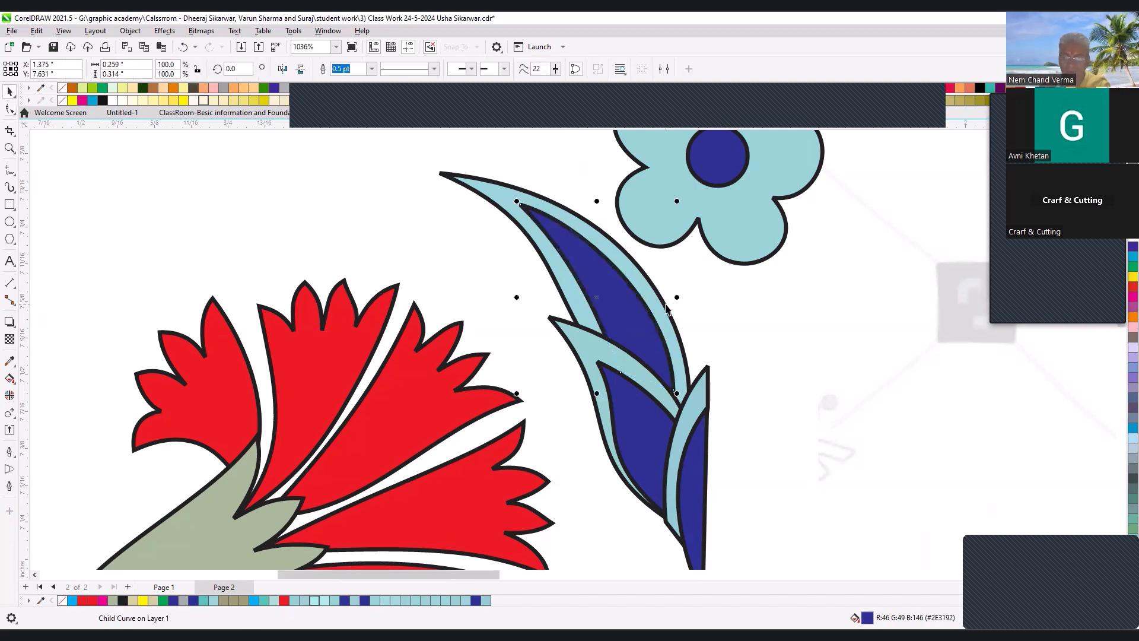
- Examine the traced half of the motif beside the reference artwork, from the top leaves and flower down to the stems
scroll(642, 297, "down", 4)
scroll(454, 294, "down", 1)
key("F2")
left_click_drag(402, 226, 875, 409)
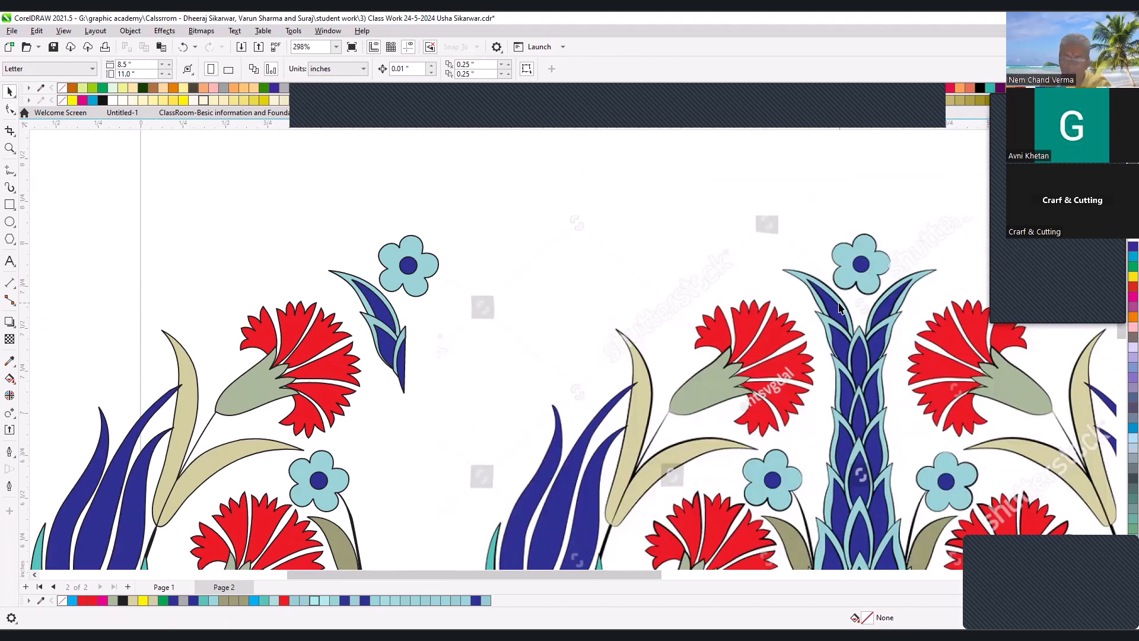
left_click_drag(202, 242, 514, 434)
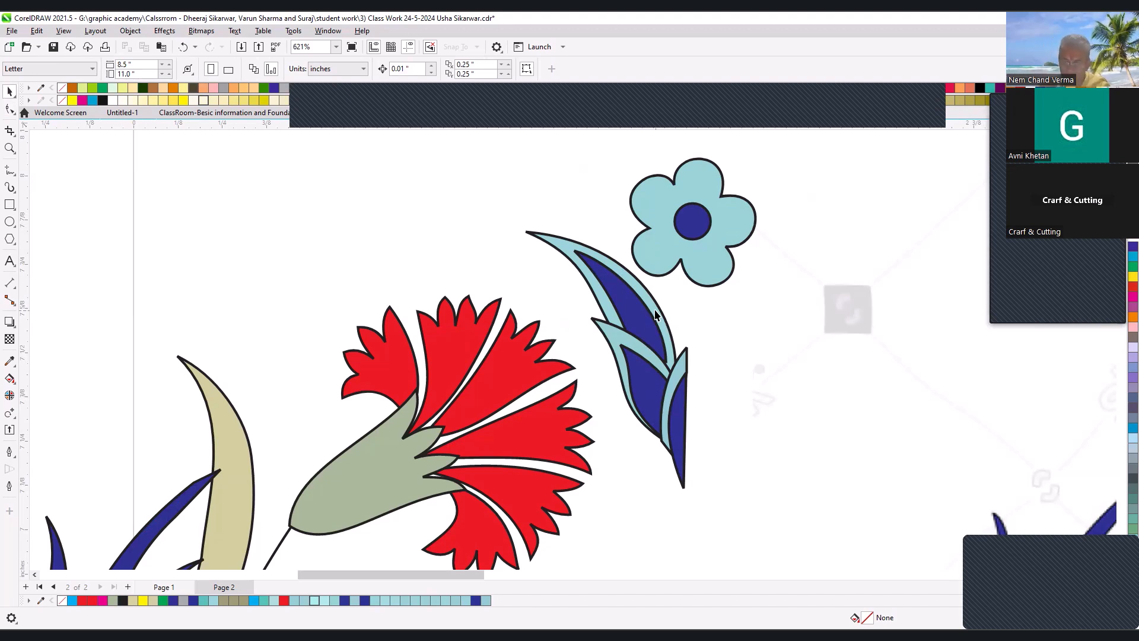
scroll(596, 285, "down", 4)
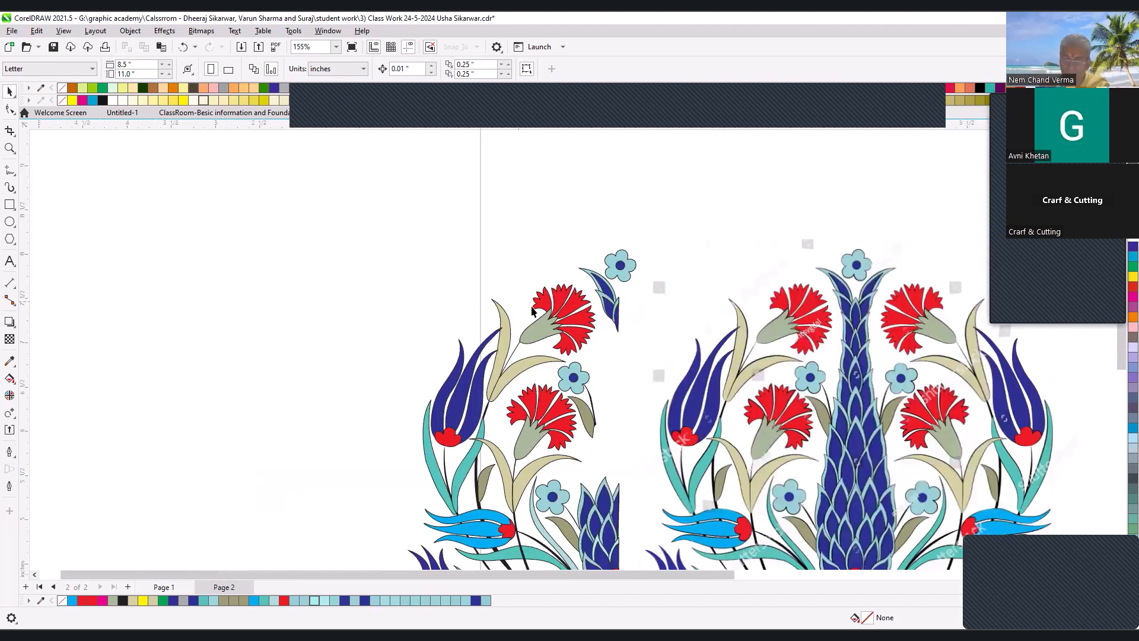
left_click_drag(385, 279, 709, 434)
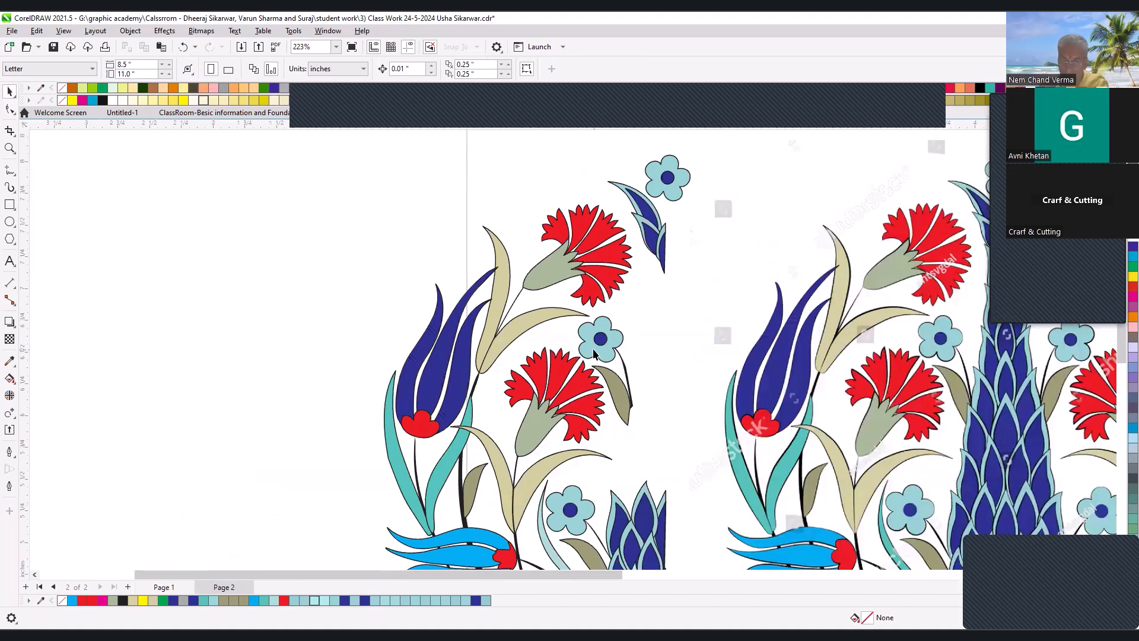
scroll(603, 264, "down", 2)
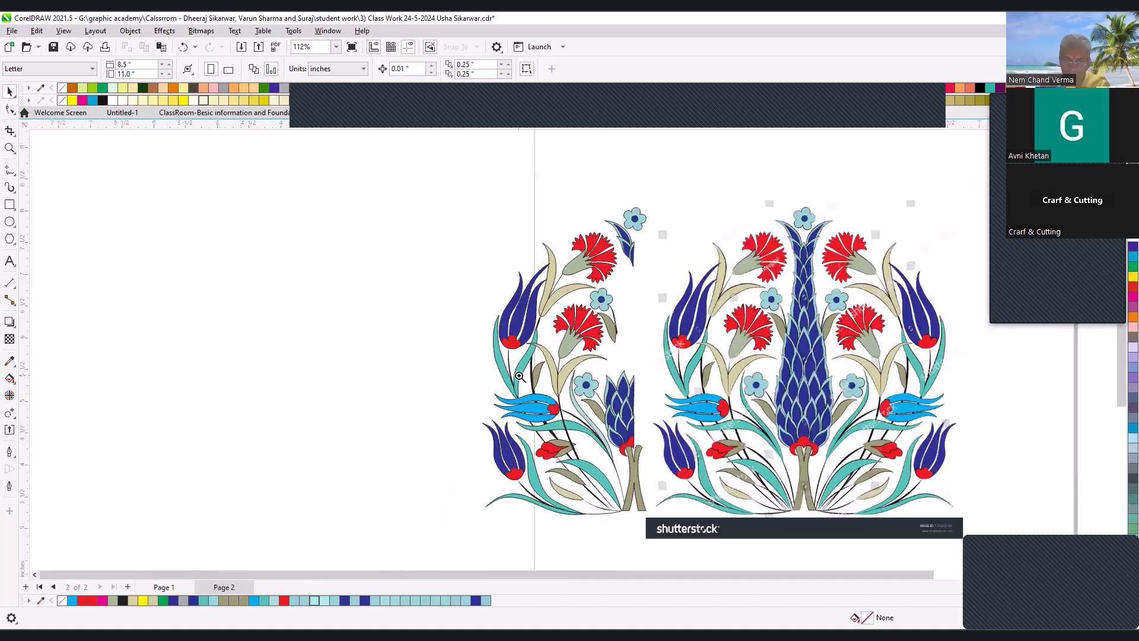
scroll(569, 469, "up", 3)
scroll(686, 344, "down", 2)
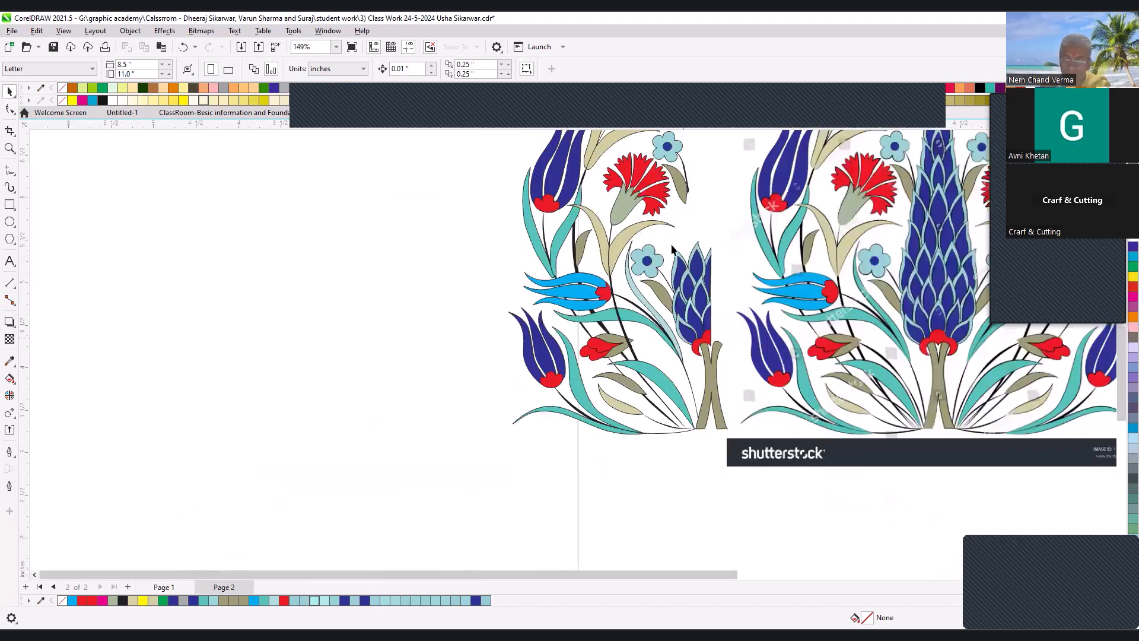
scroll(690, 275, "down", 1)
key("F2")
left_click_drag(573, 159, 740, 338)
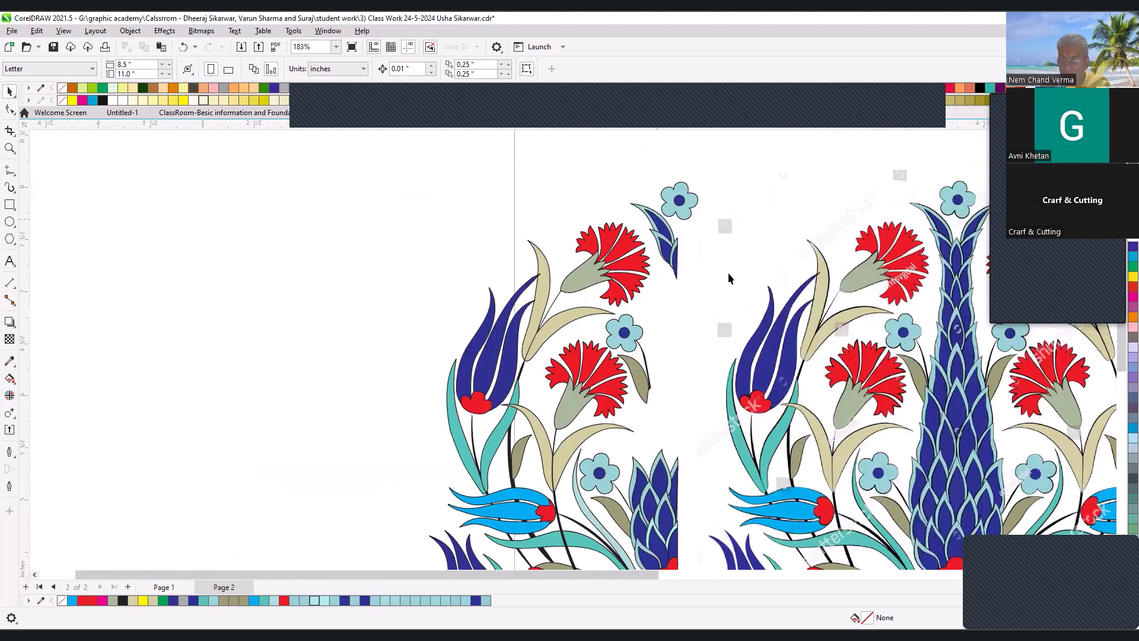
- Draw a five-sided polygon about 0.27 by 0.25 inches over the top light-blue flower of the reference image
scroll(697, 213, "down", 2)
key("F2")
left_click_drag(633, 178, 932, 300)
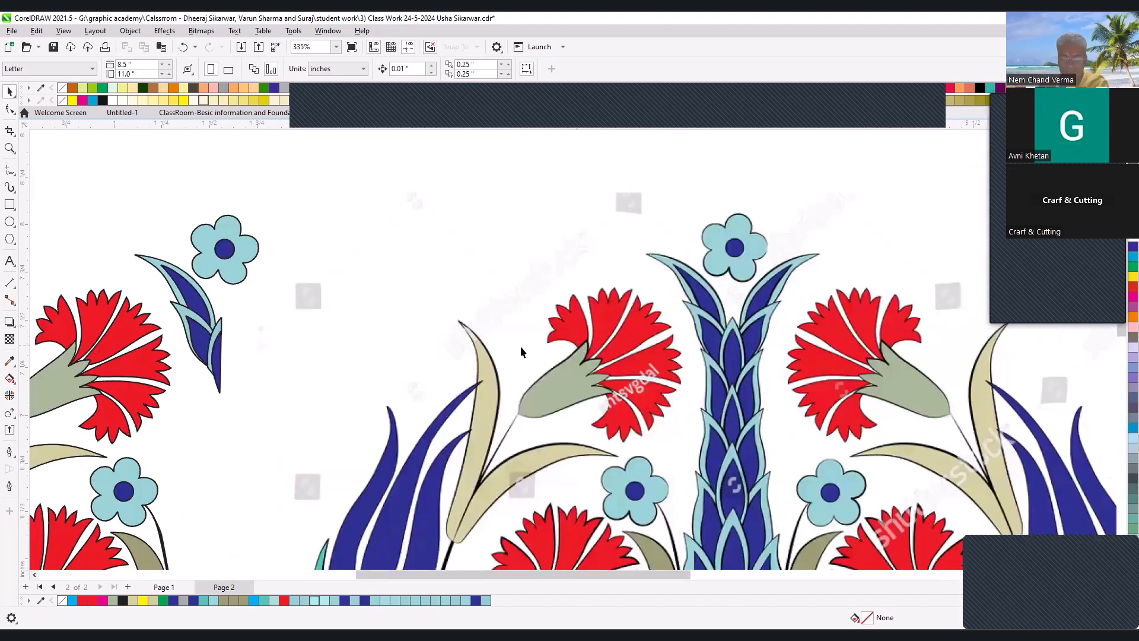
left_click(10, 238)
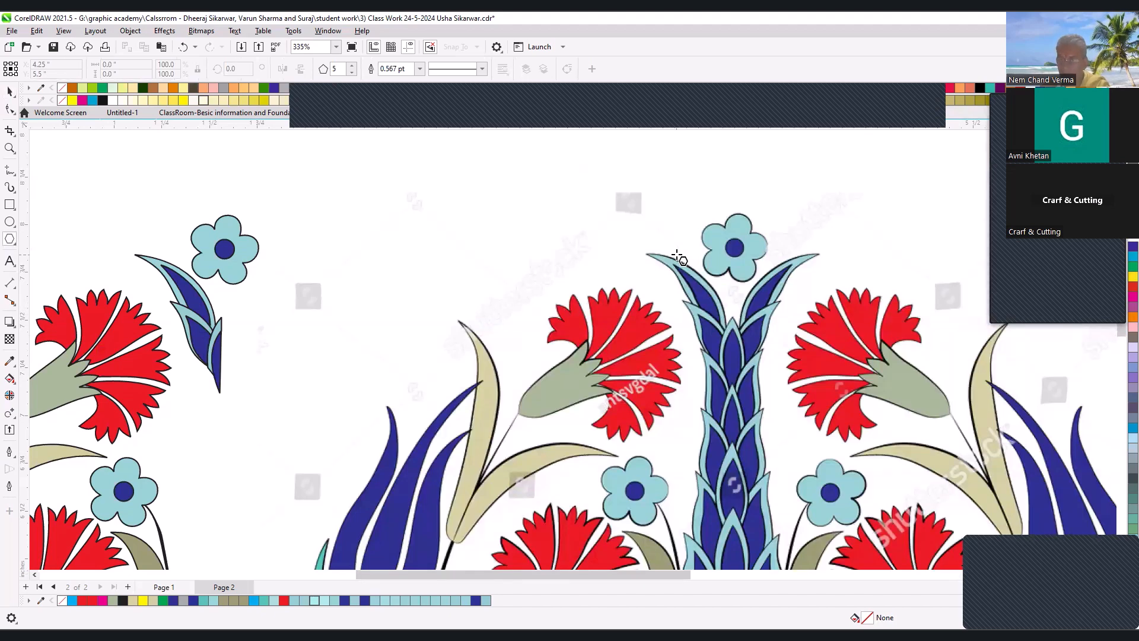
scroll(588, 364, "down", 5)
key("F2")
left_click_drag(407, 326, 743, 481)
left_click_drag(578, 149, 773, 254)
key("F2")
left_click_drag(463, 197, 822, 445)
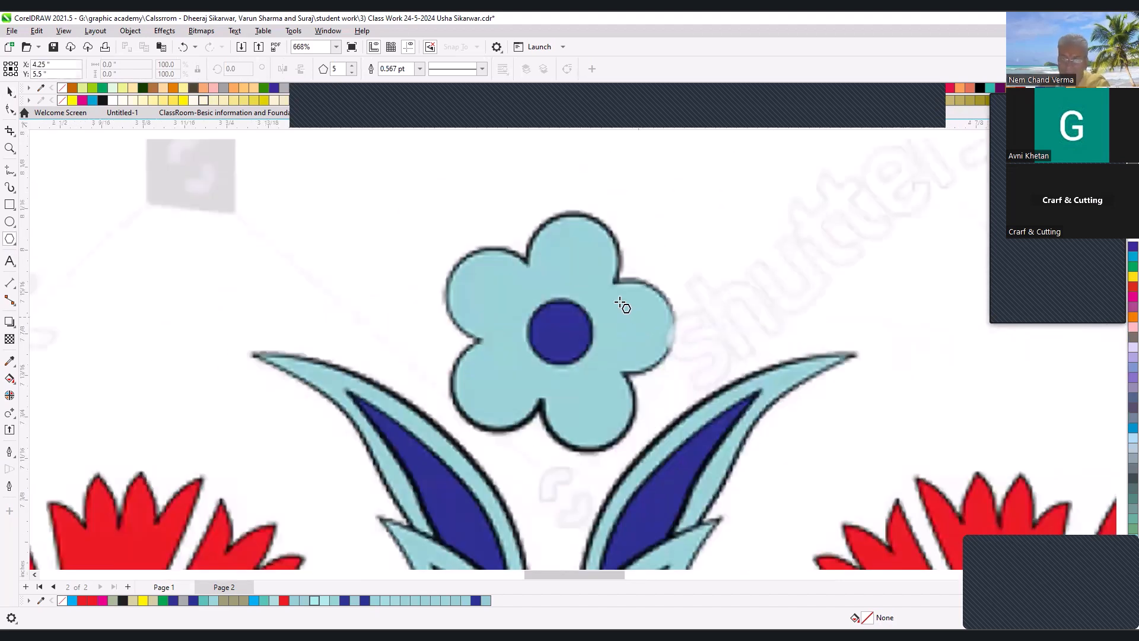
left_click_drag(474, 250, 657, 423)
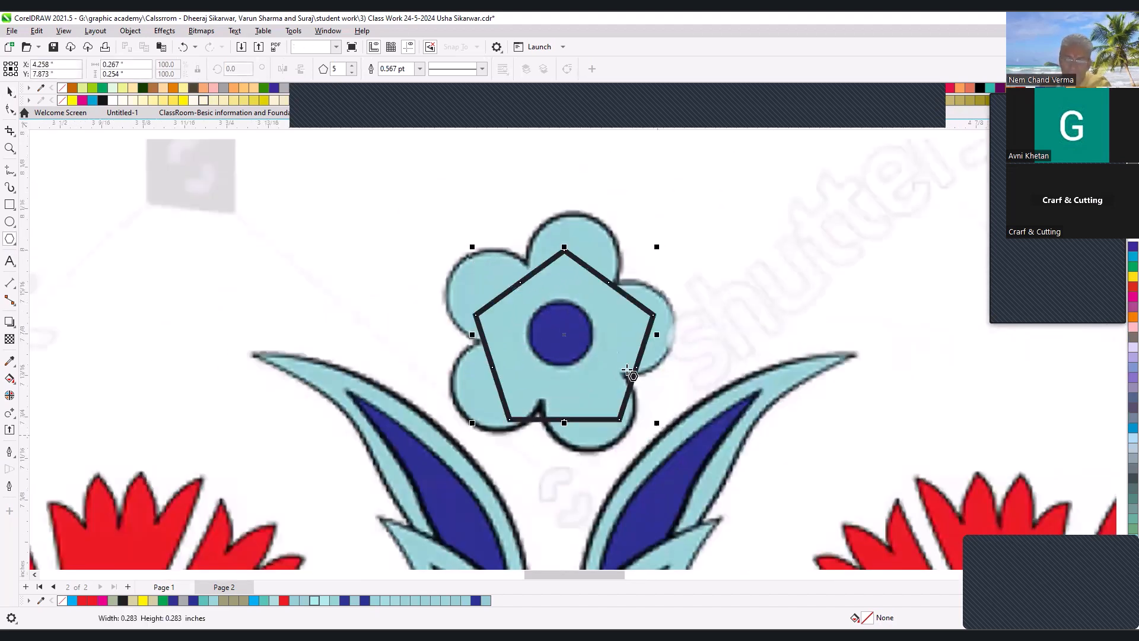
key("space")
left_click_drag(592, 305, 798, 250)
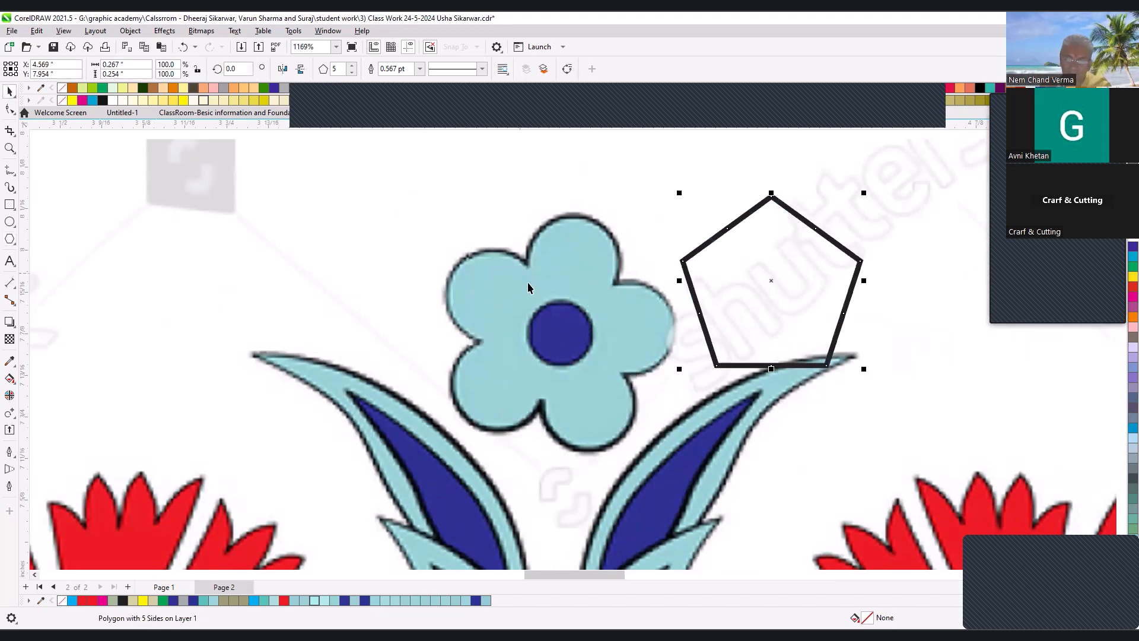
key("ctrl+z")
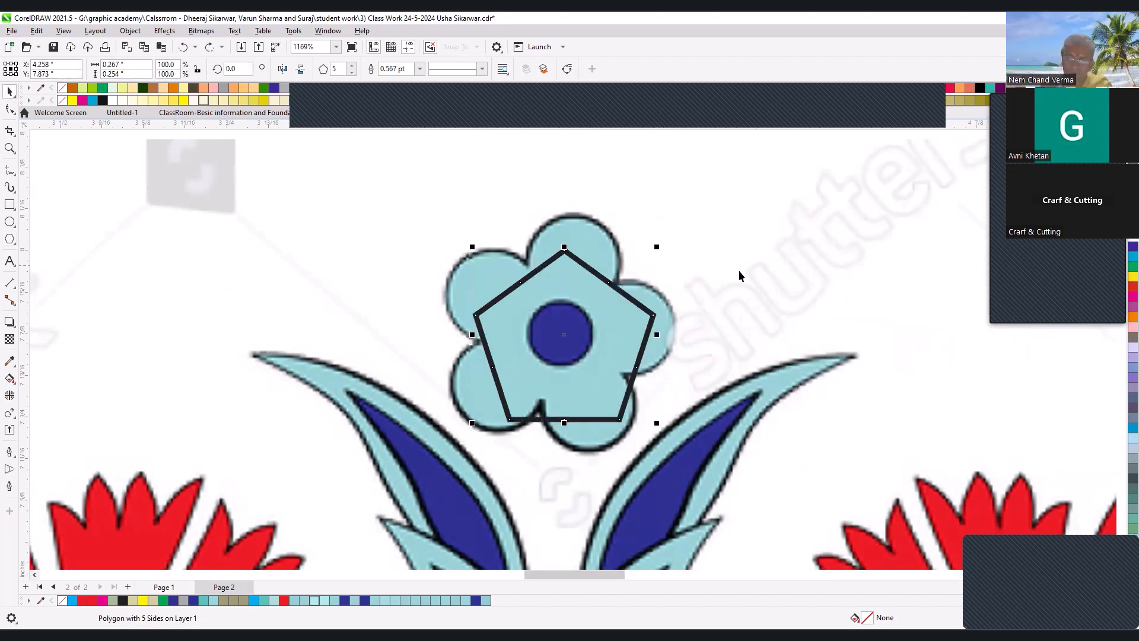
- Shift the pentagon slightly up over the flower and pull its side nodes inward to form a five-pointed star
left_click_drag(562, 336, 553, 323)
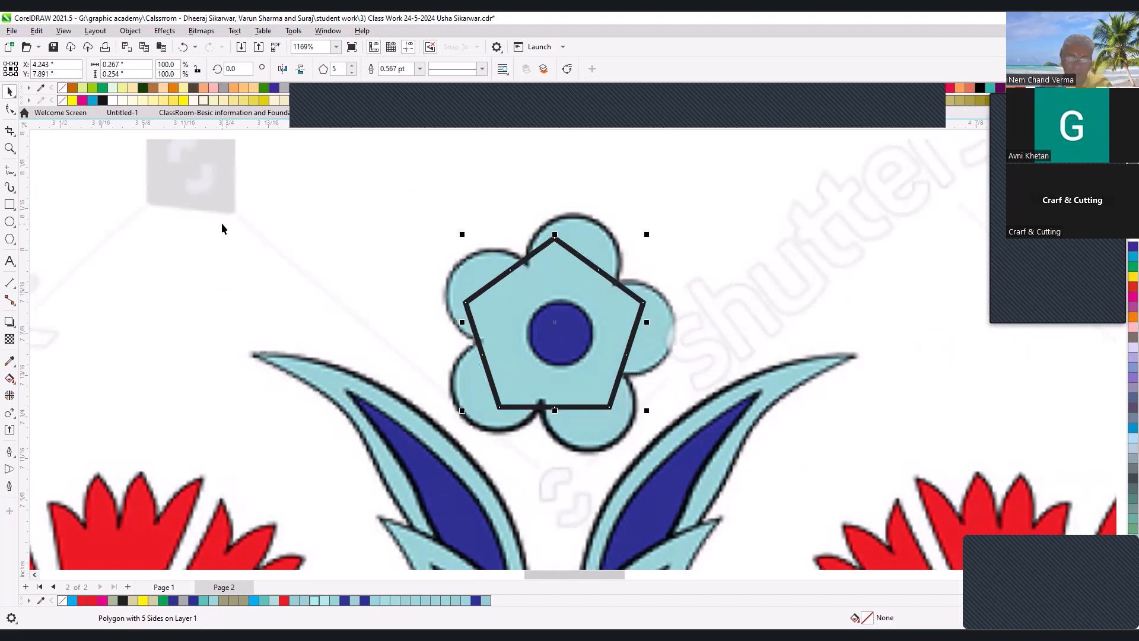
left_click(10, 109)
left_click_drag(595, 279, 592, 293)
- Rotate the star to about 343.7° and enlarge it from its centre to about 127% to span the flower's petals
key("space")
left_click(570, 265)
left_click_drag(649, 233, 679, 259)
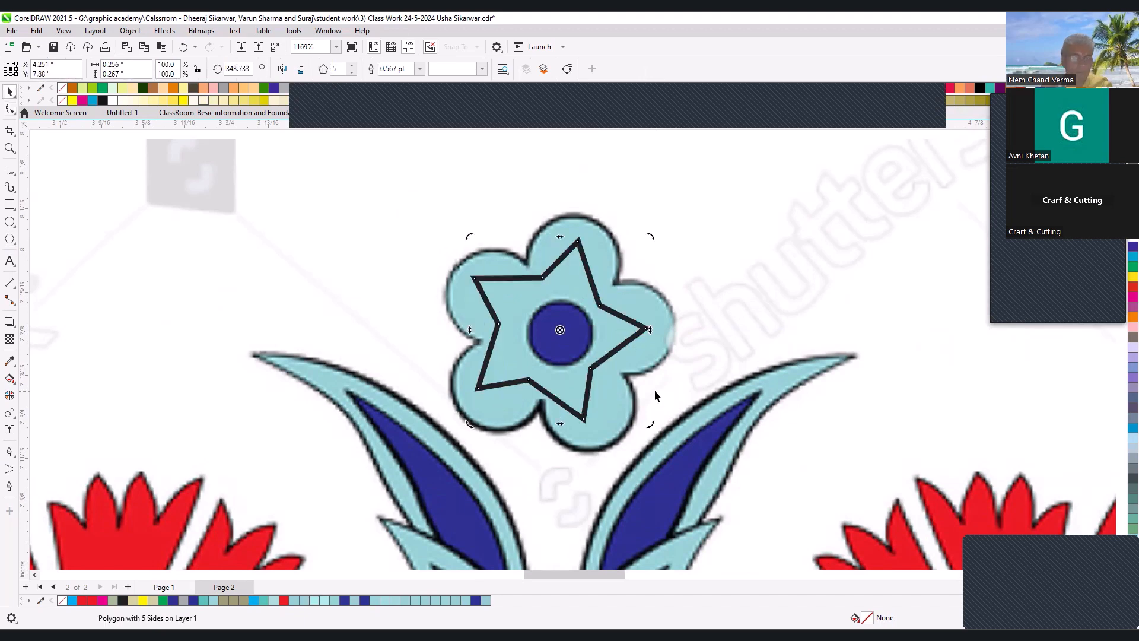
key("space")
key("space")
left_click_drag(653, 420, 674, 442)
- Adjust the star's rotation to about 348.5° and nudge it so its points and notches line up with the petals
left_click(647, 332)
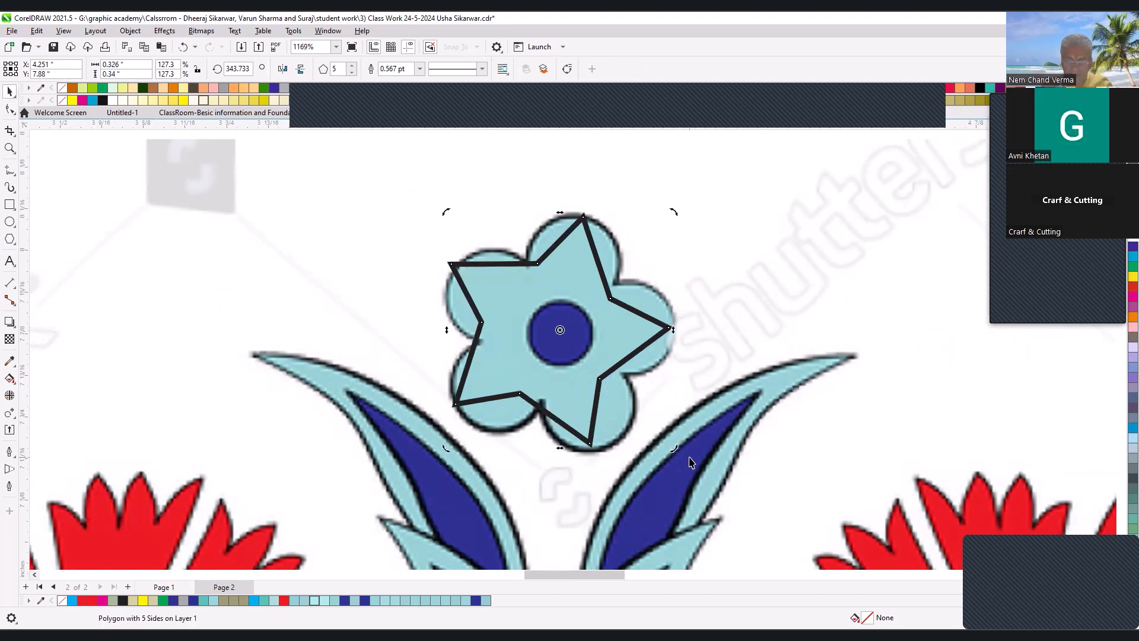
left_click_drag(677, 448, 684, 437)
left_click_drag(595, 295, 600, 295)
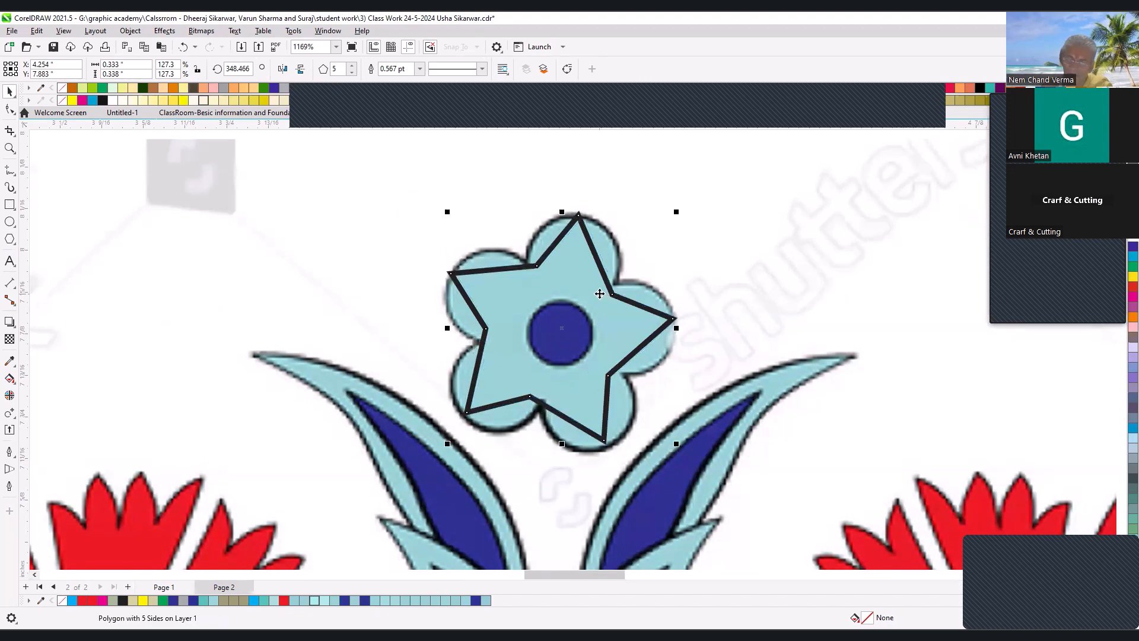
- Try converting individual sides of the star to curves with the Shape tool, and undo the conversions
key("F10")
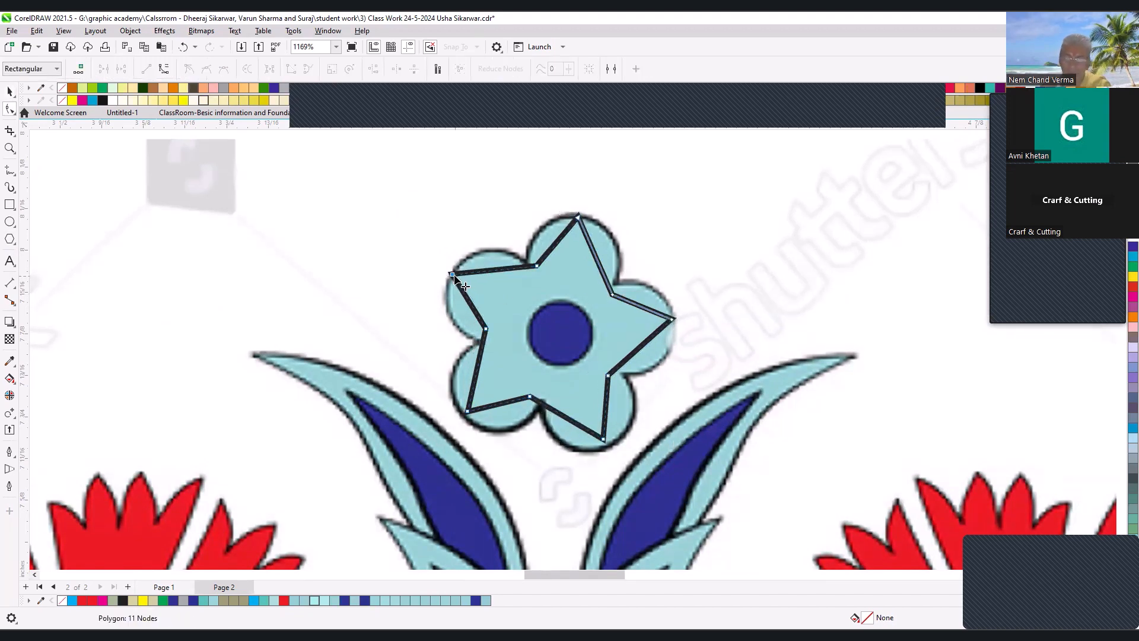
left_click_drag(355, 178, 820, 496)
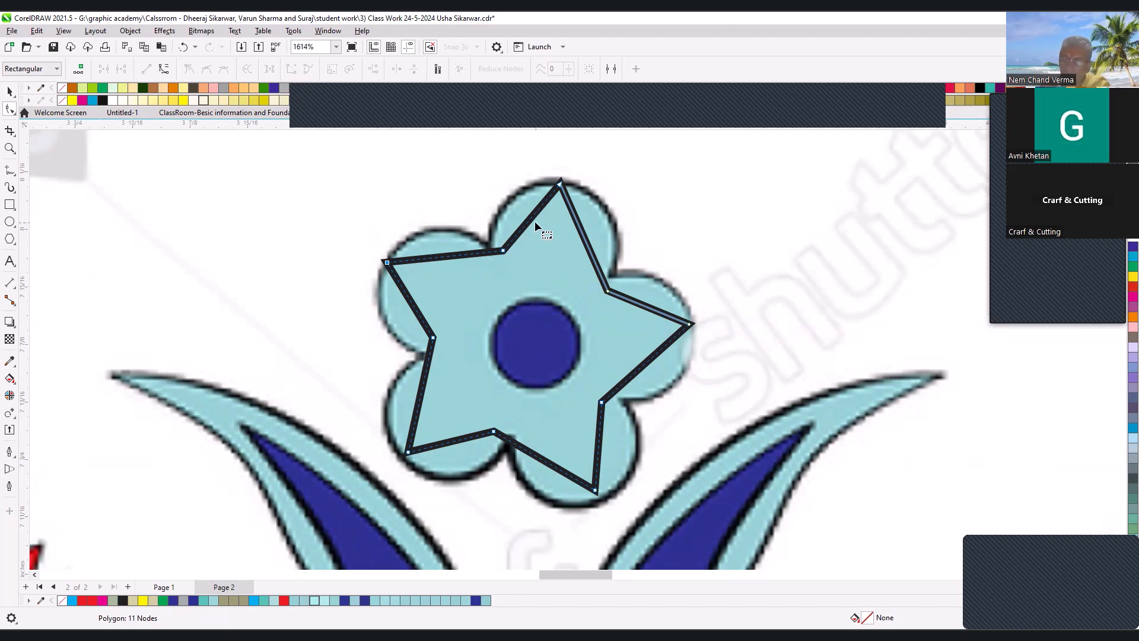
left_click(450, 257)
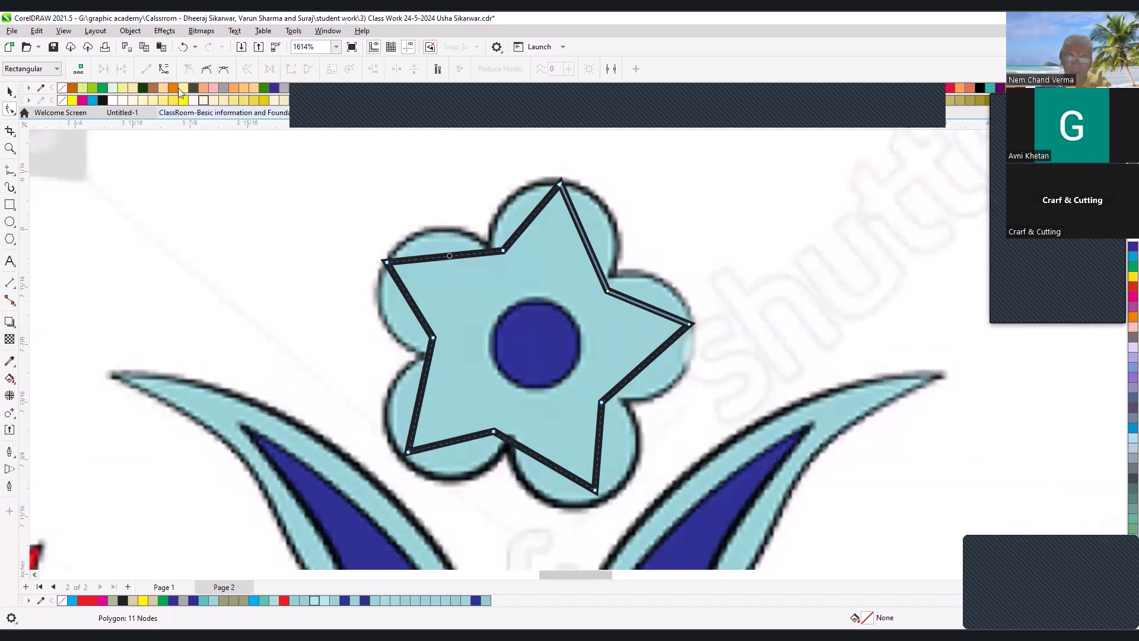
left_click(164, 68)
key("ctrl+z")
left_click(583, 238)
left_click(164, 68)
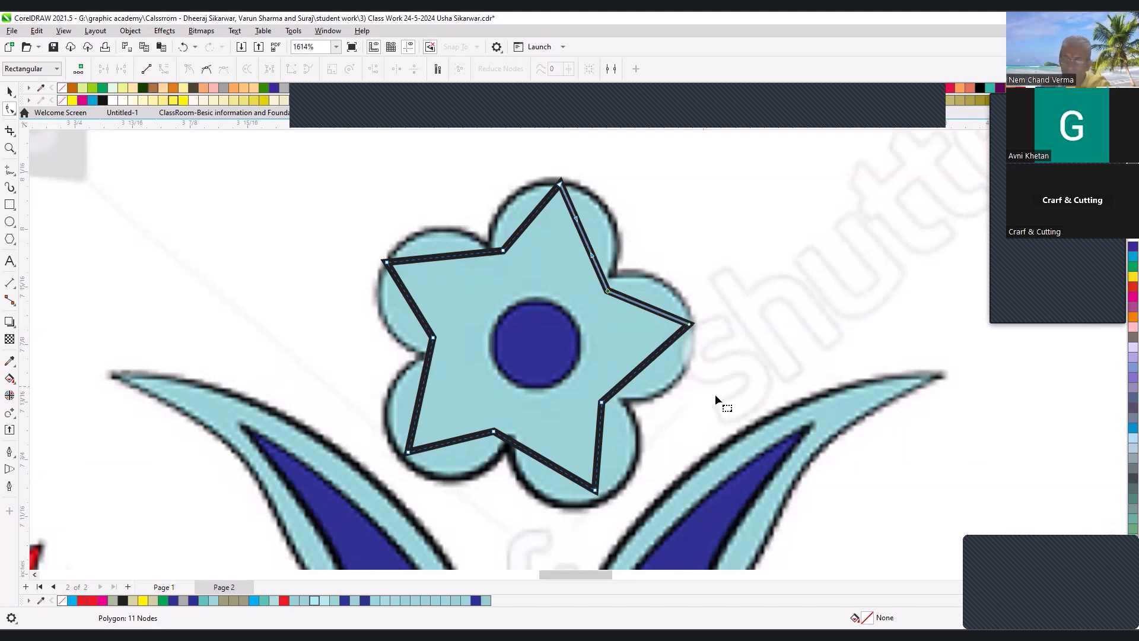
key("ctrl+z")
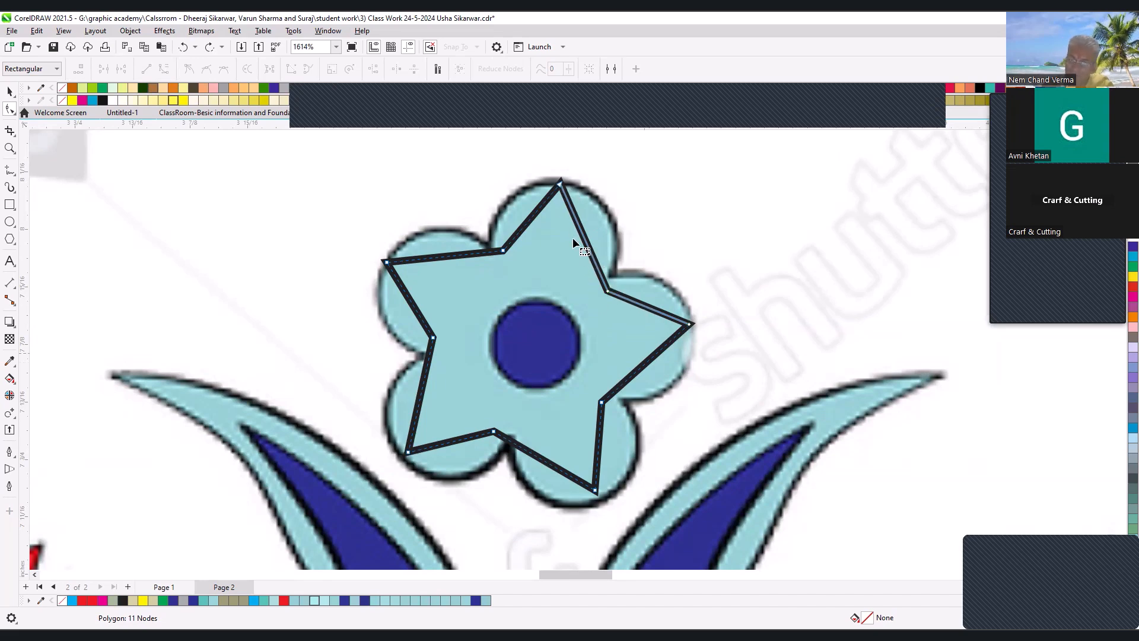
- Convert the right-hand side of the star's top point to a curve and check the matching sides around the star
left_click(583, 241)
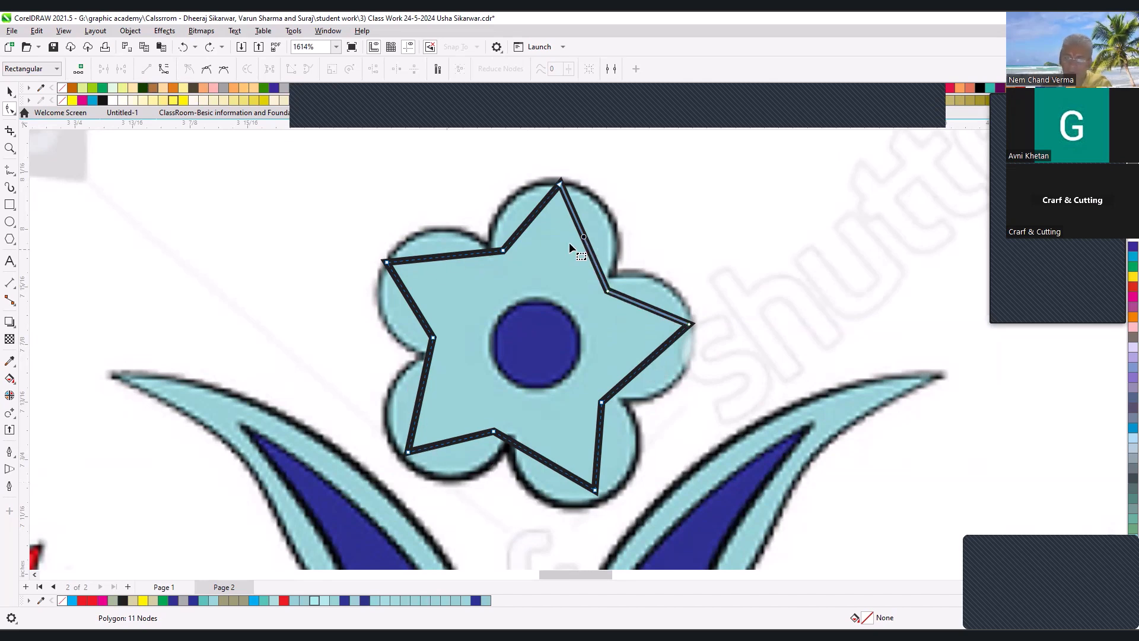
left_click(166, 70)
key("space")
key("space")
left_click(658, 353)
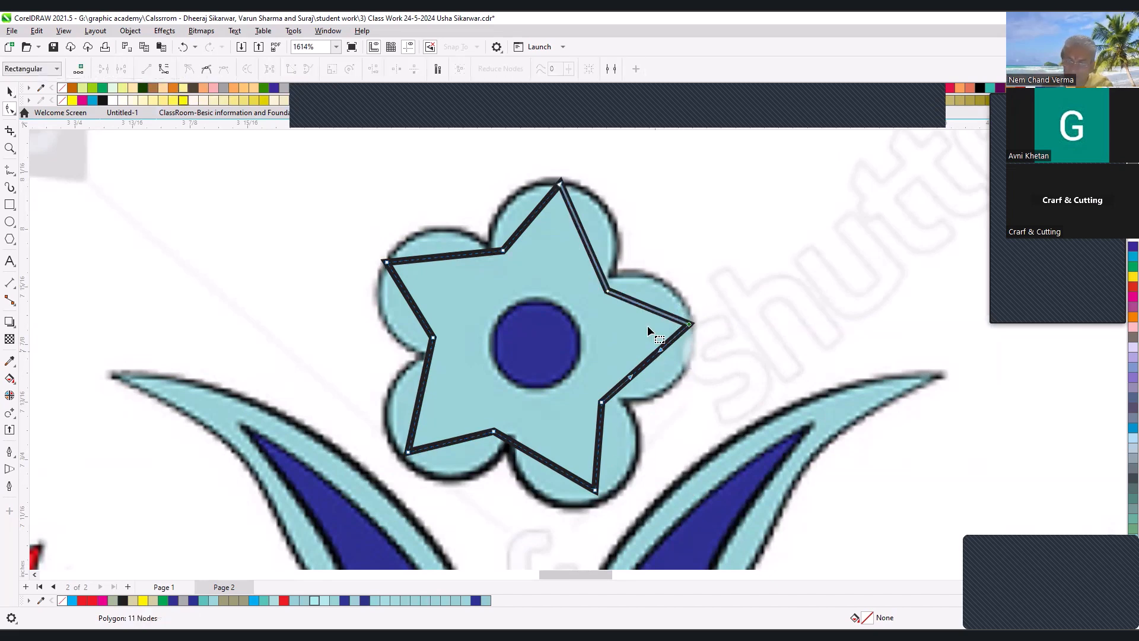
left_click(661, 311)
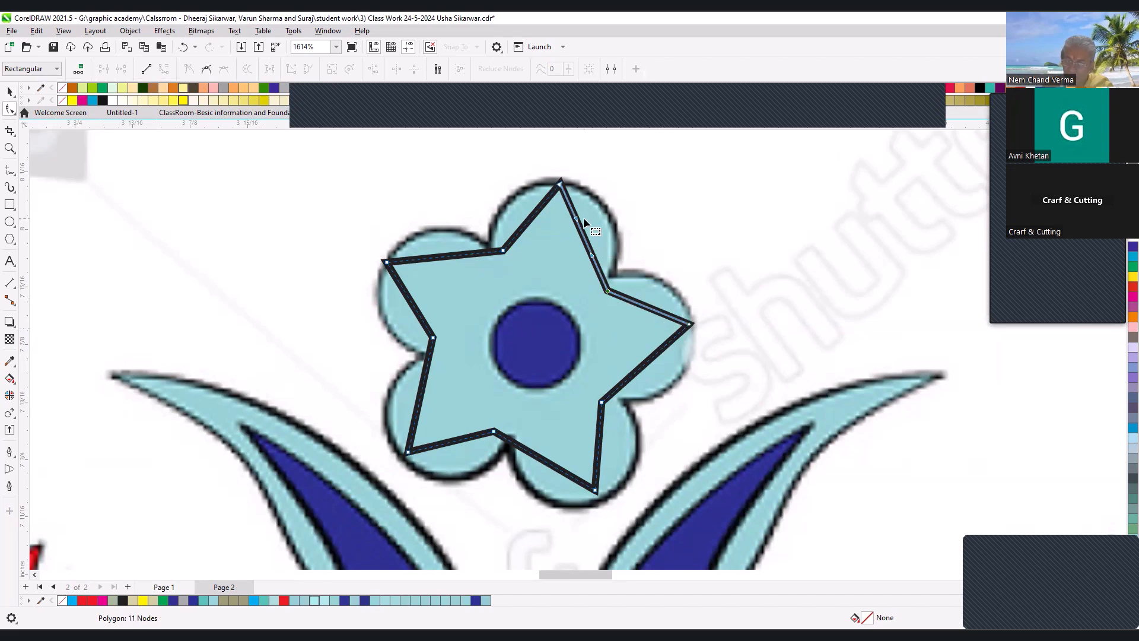
left_click(539, 458)
left_click(419, 405)
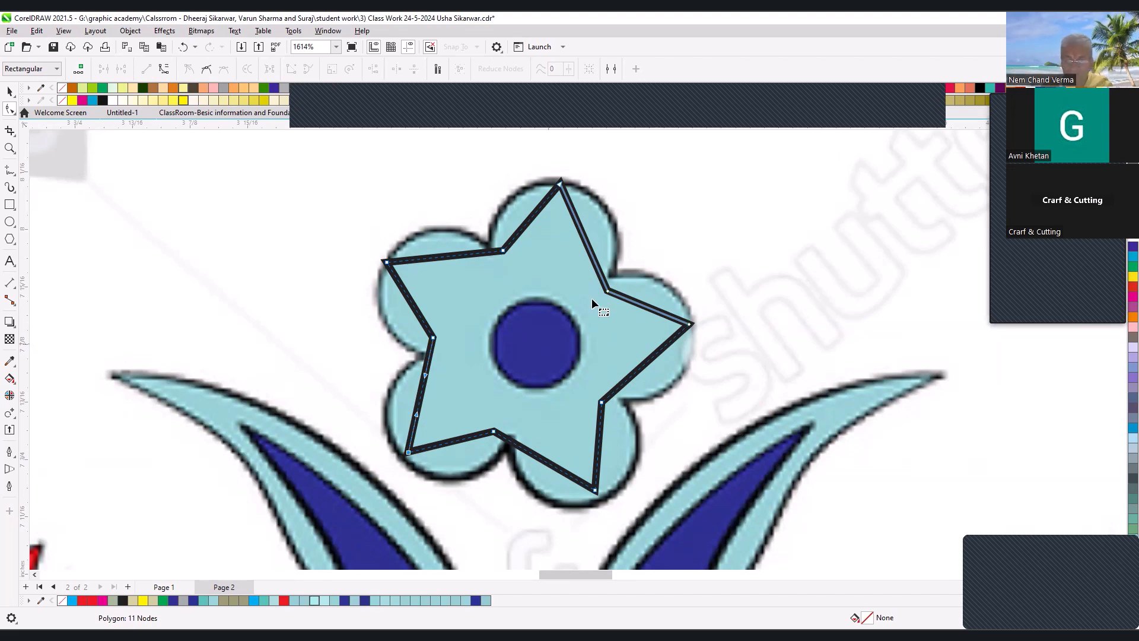
- Move the star's notches out to the reference petal notches and bend its sides into rounded petals, outlined in red
left_click_drag(608, 291, 611, 277)
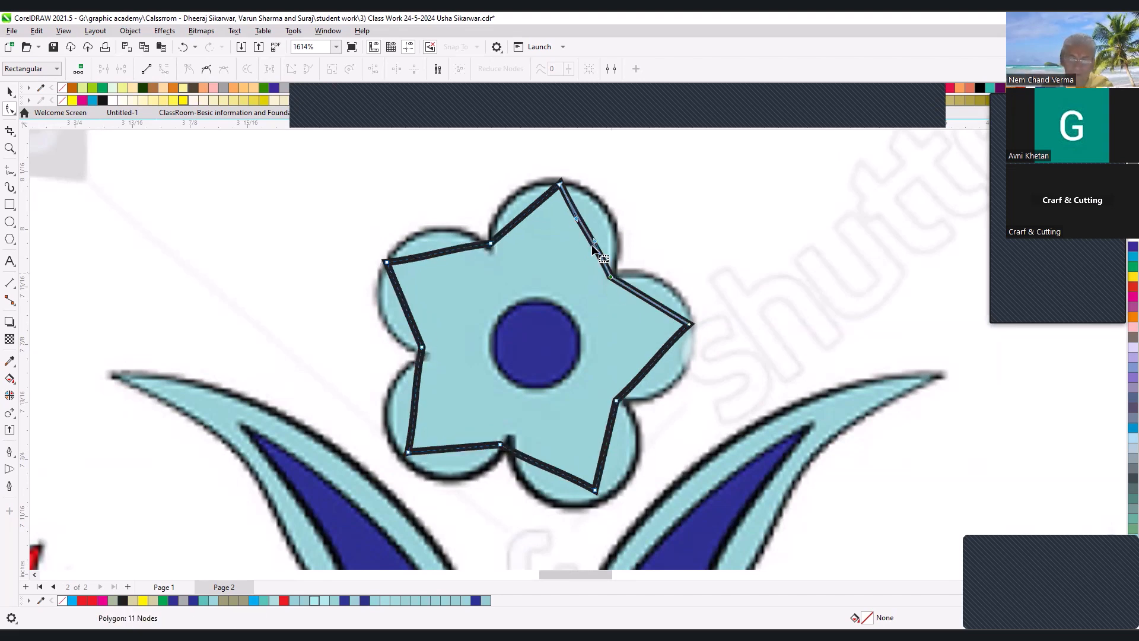
left_click_drag(588, 234, 609, 221)
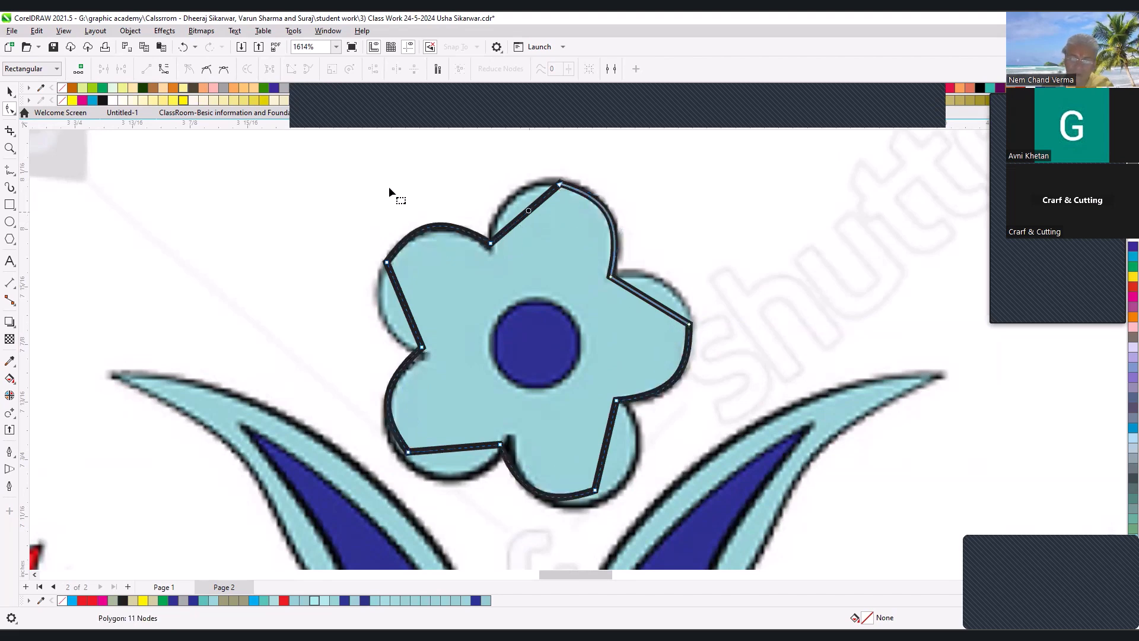
left_click_drag(522, 215, 601, 191)
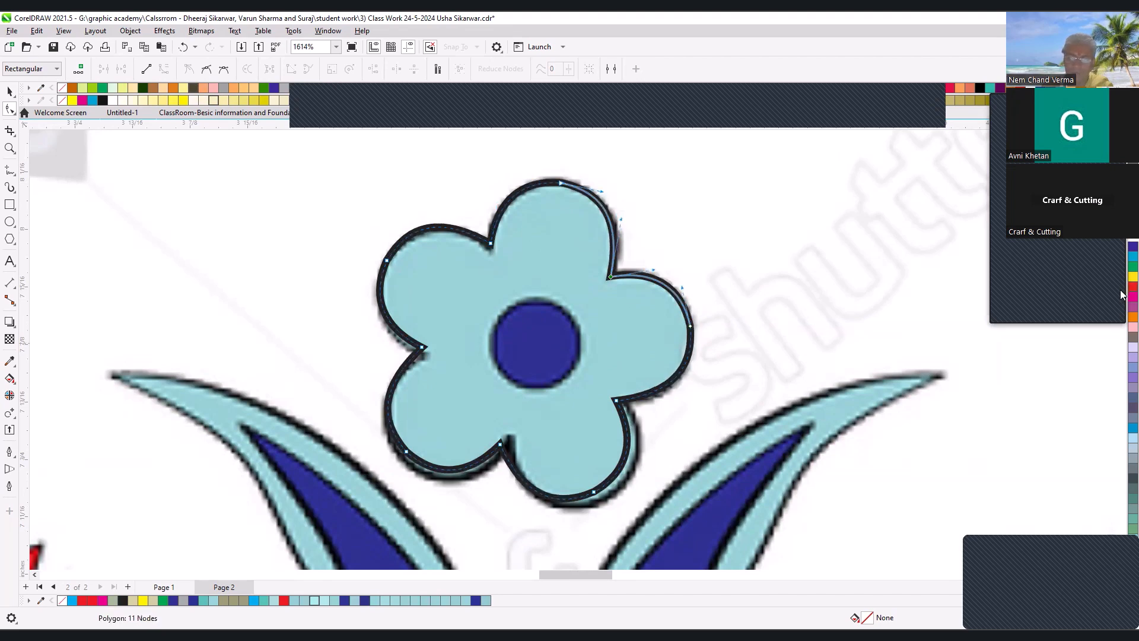
left_click_drag(601, 188, 596, 188)
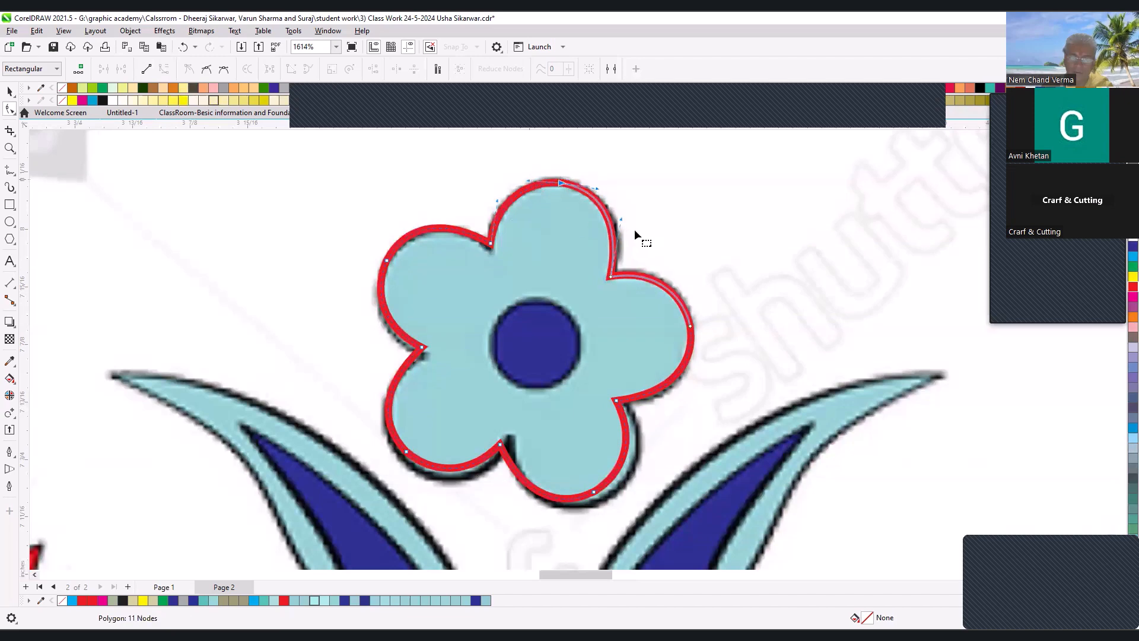
left_click_drag(624, 218, 625, 222)
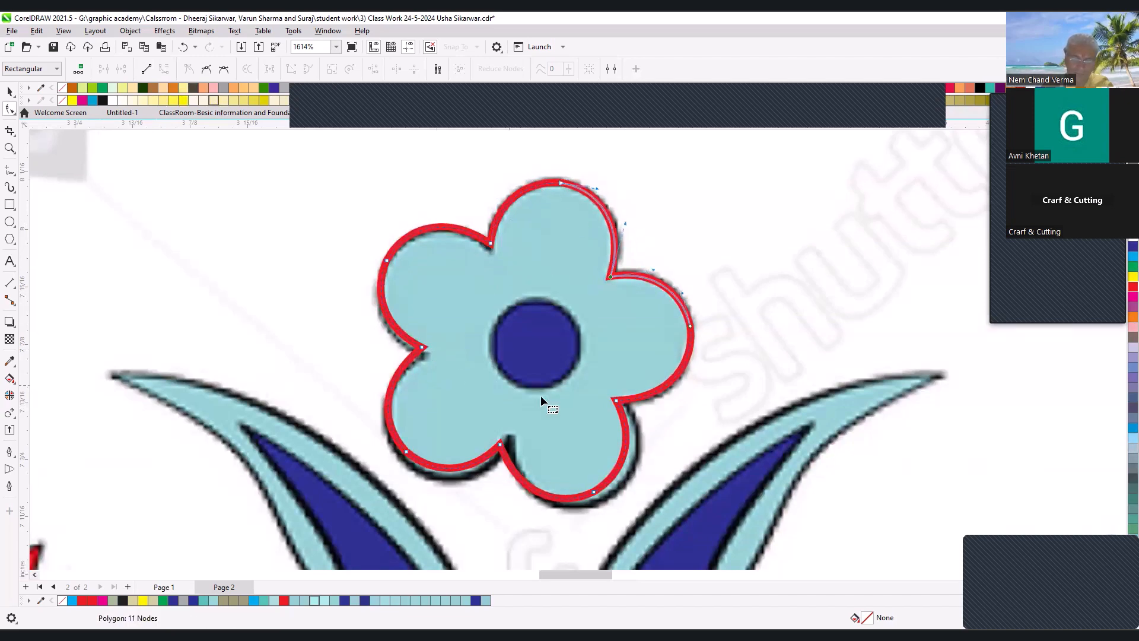
- Enlarge the flower outline to about 0.347 by 0.353 inches so it matches the reference petals
key("space")
left_click_drag(696, 505, 701, 509)
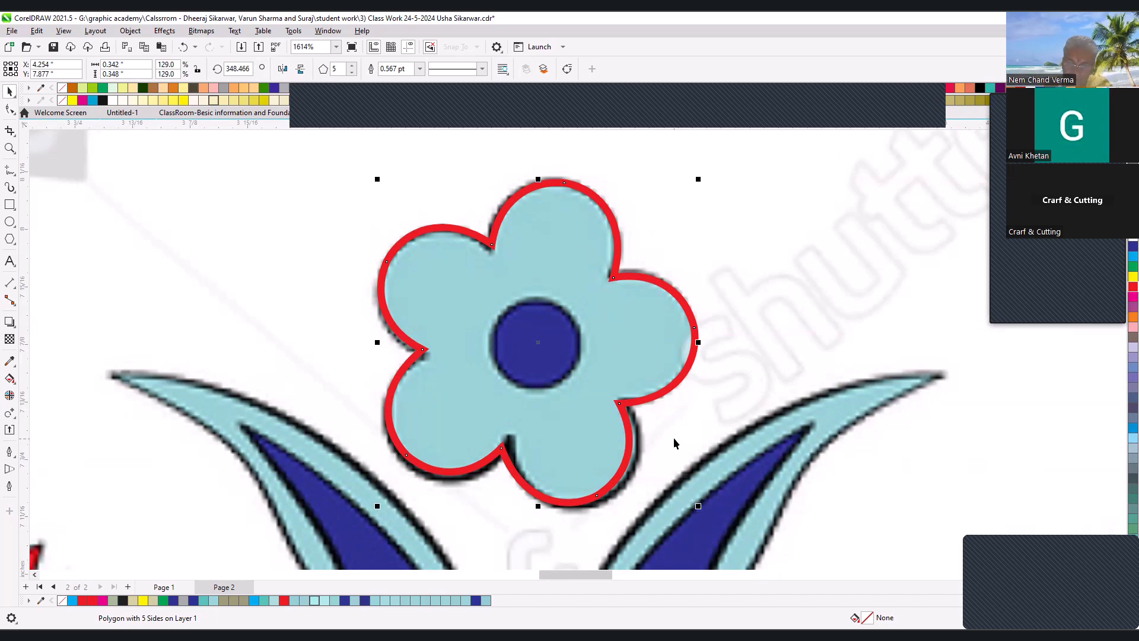
left_click(556, 469)
left_click_drag(537, 510, 540, 509)
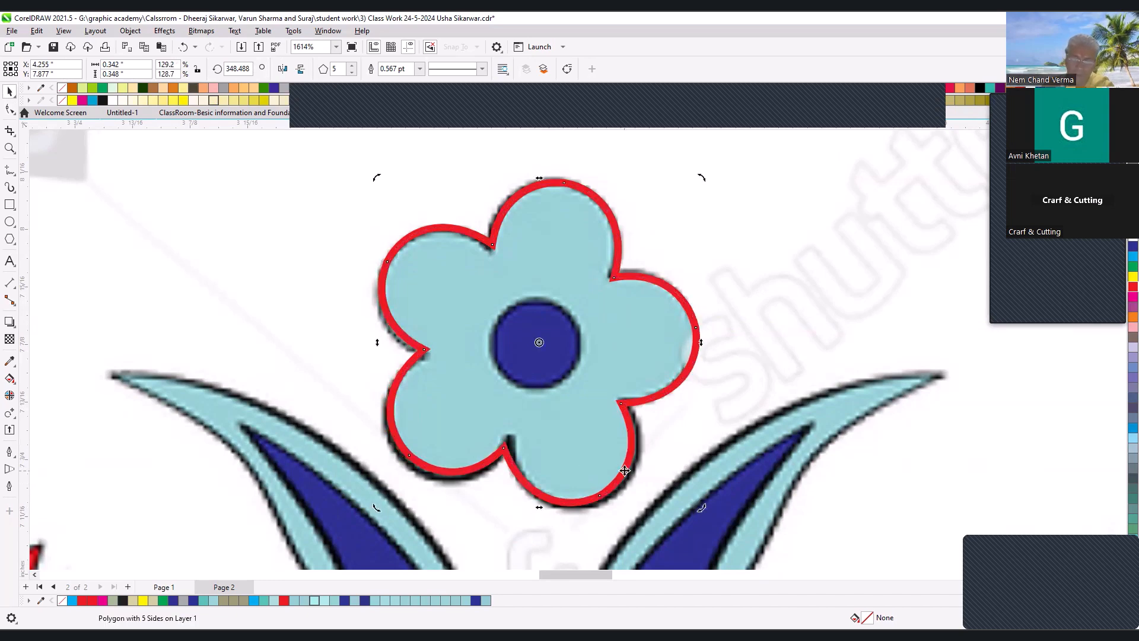
left_click(407, 472)
left_click_drag(375, 506, 373, 512)
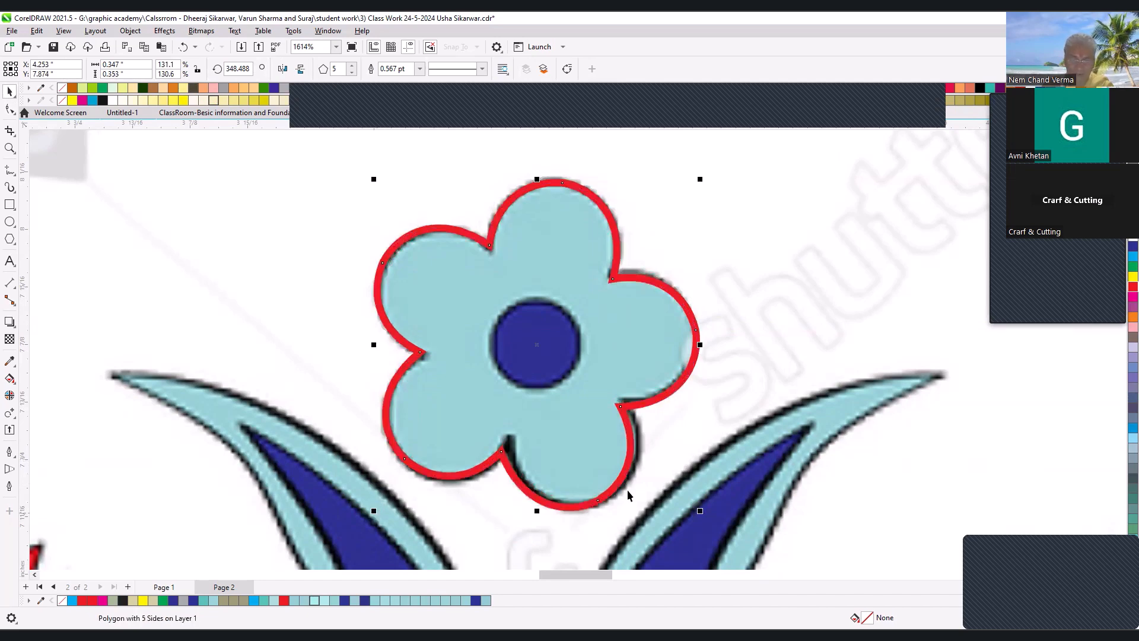
- Skew the flower outline slightly to about 349.2° and enlarge it to about 0.349 by 0.355 inches
left_click(695, 355)
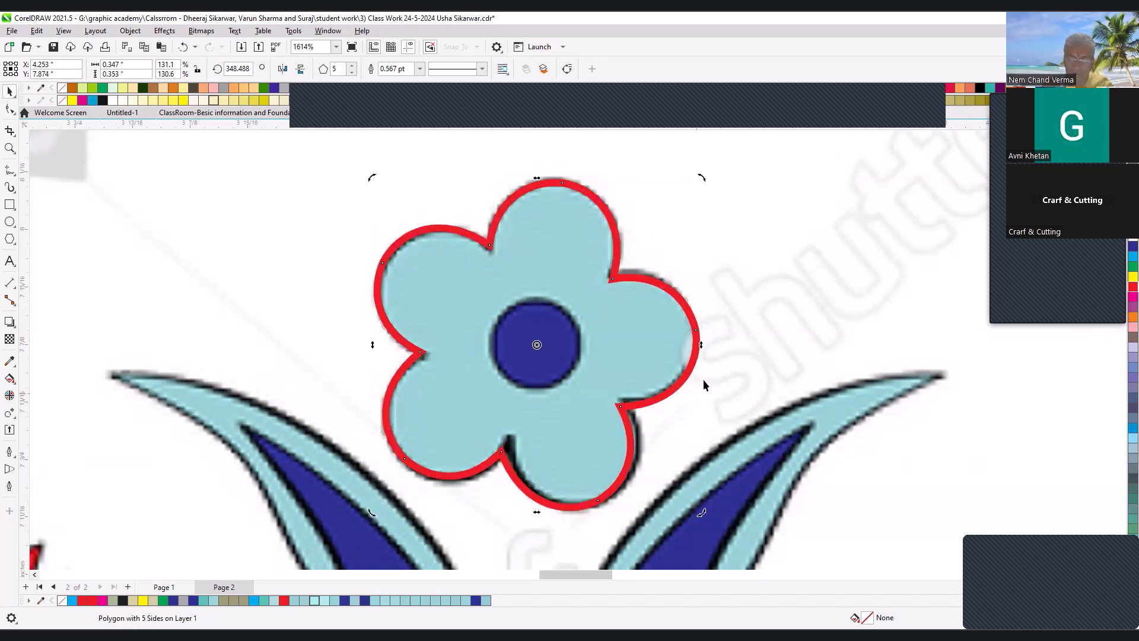
left_click_drag(698, 345, 691, 366)
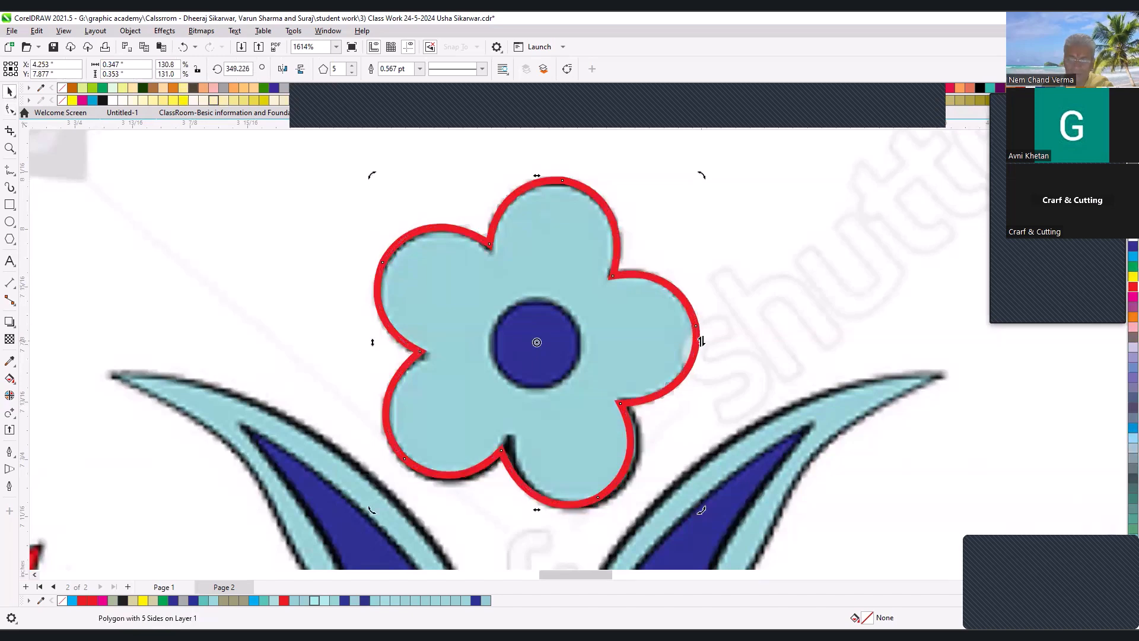
left_click(627, 448)
left_click_drag(704, 510, 706, 515)
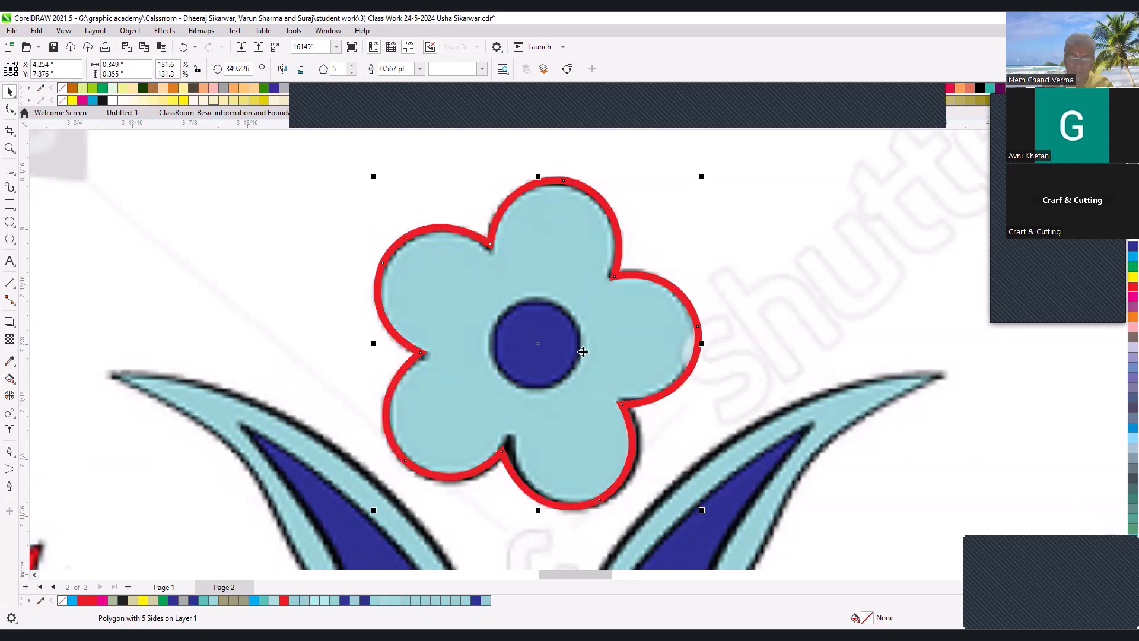
- Try moving the flower outline away from the reference flower, and undo the move
left_click_drag(507, 436, 704, 393)
key("ctrl+z")
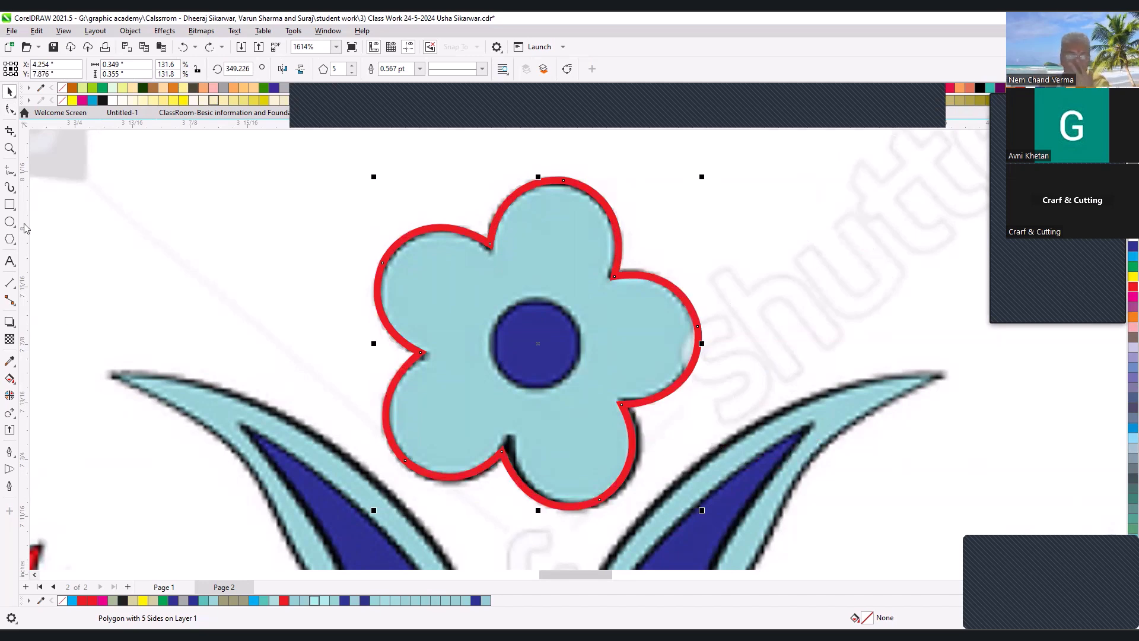
left_click(15, 196)
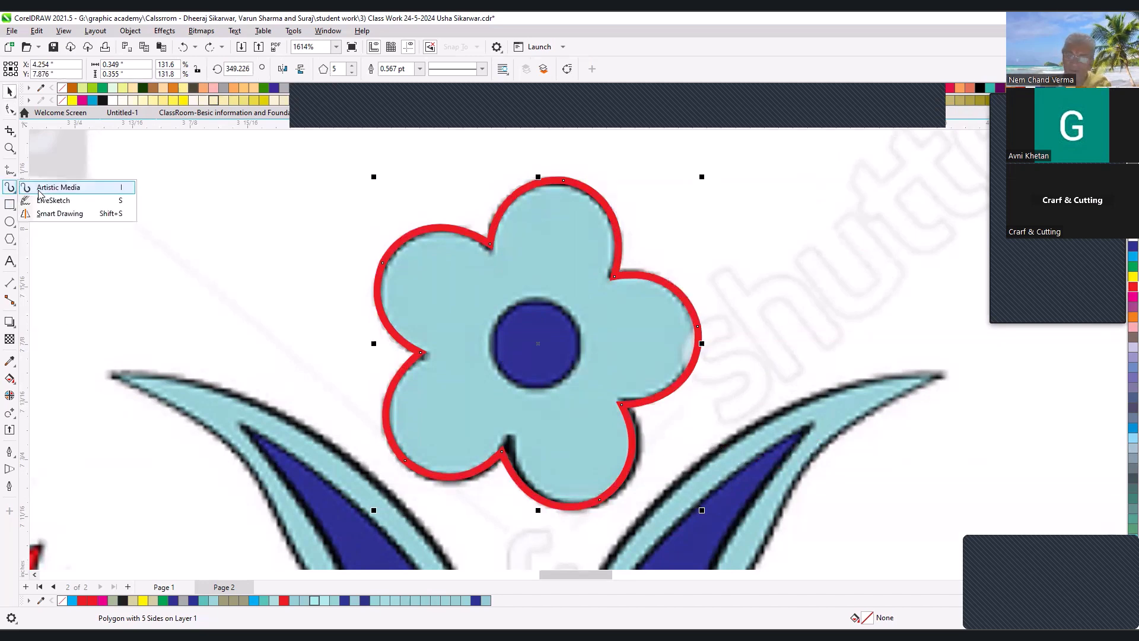
left_click(11, 93)
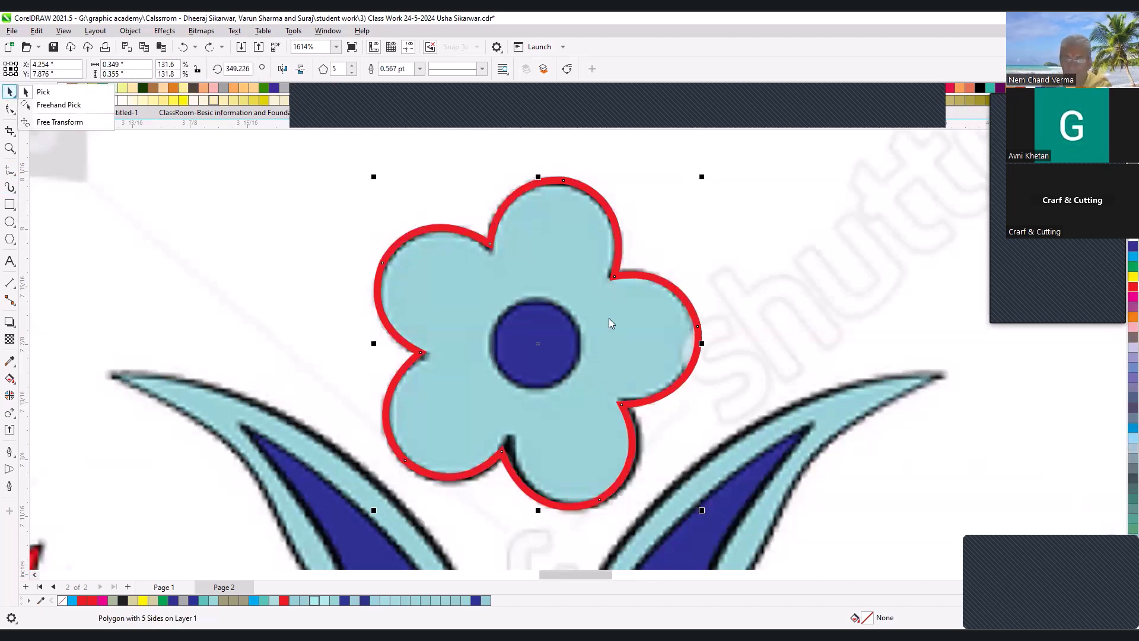
- Draw a circle over the dark-blue centre of the reference flower
left_click(599, 336)
scroll(601, 330, "down", 1)
key("F2")
left_click_drag(386, 220, 728, 453)
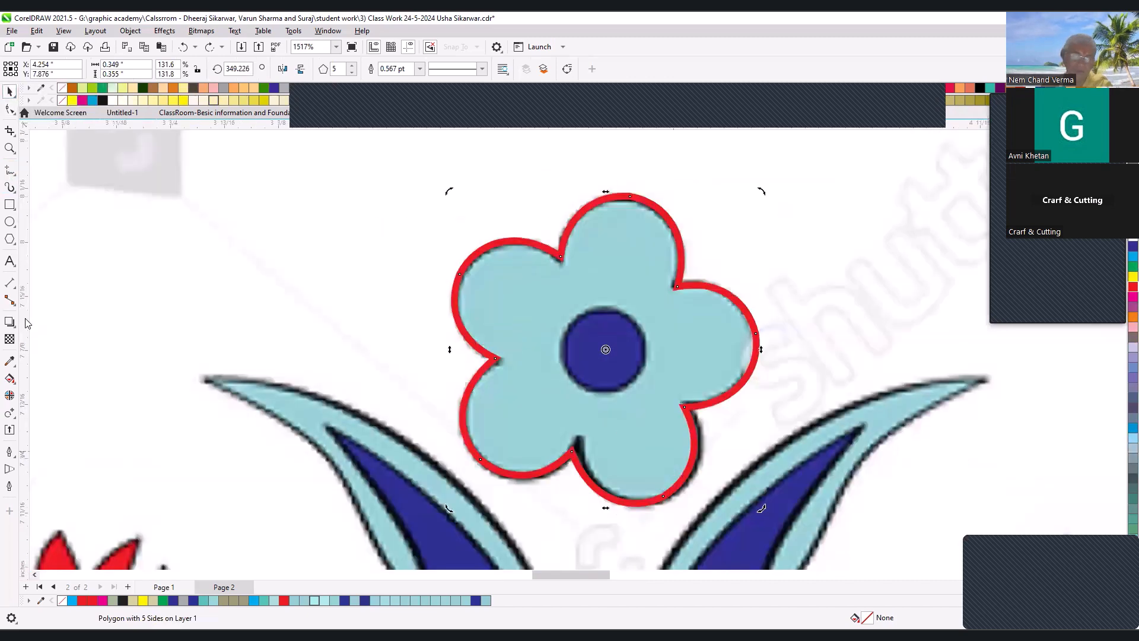
left_click(11, 222)
left_click_drag(542, 304, 642, 401)
- Align the circle to the centre of the flower outline and scale it down to about 0.095 inches across
left_click(665, 351, "shift")
key("c")
key("e")
left_click(611, 334)
left_click_drag(658, 296, 654, 302)
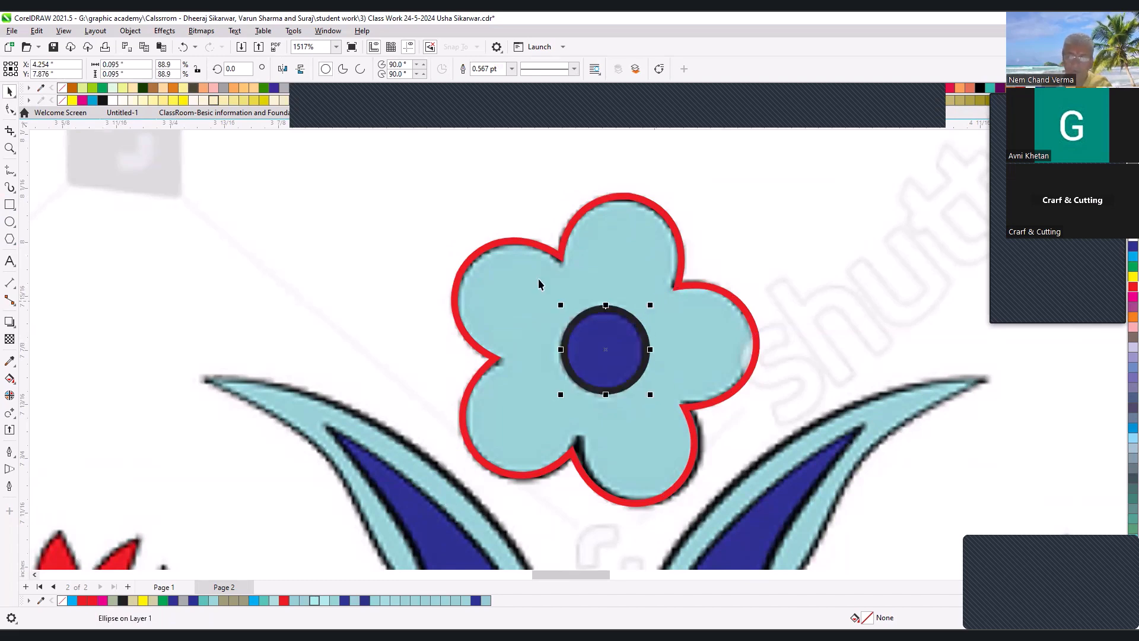
- Fill the centre circle with the dark blue sampled from the reference (#2E3192) and undo a trial move of it
key("F3")
key("F2")
left_click_drag(486, 321, 633, 437)
key("F2")
left_click_drag(397, 201, 755, 471)
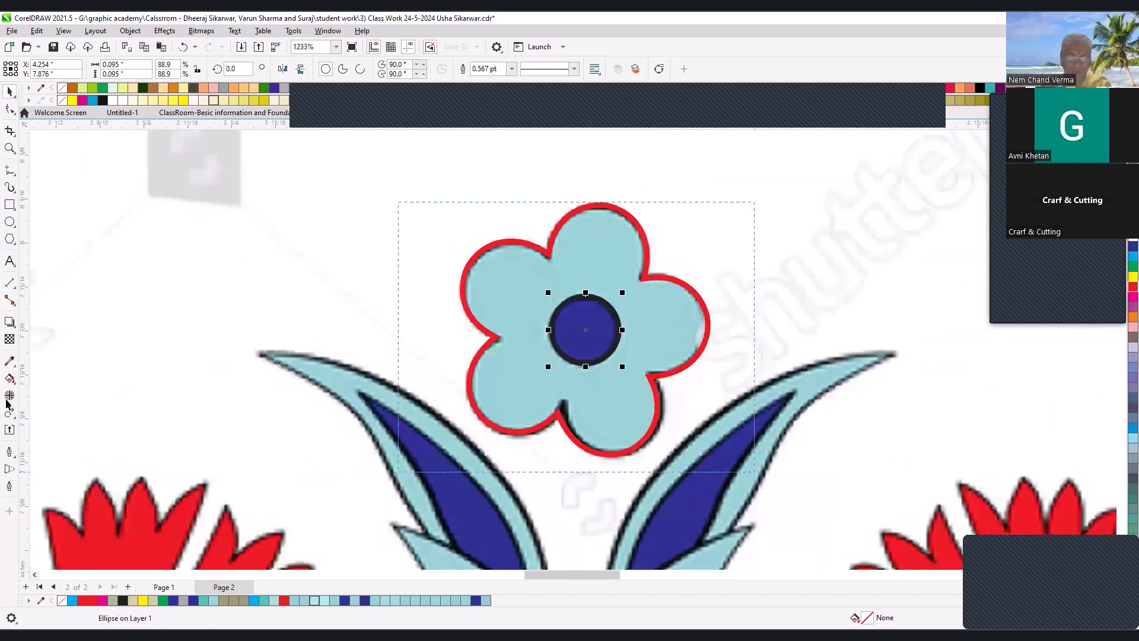
left_click(9, 360)
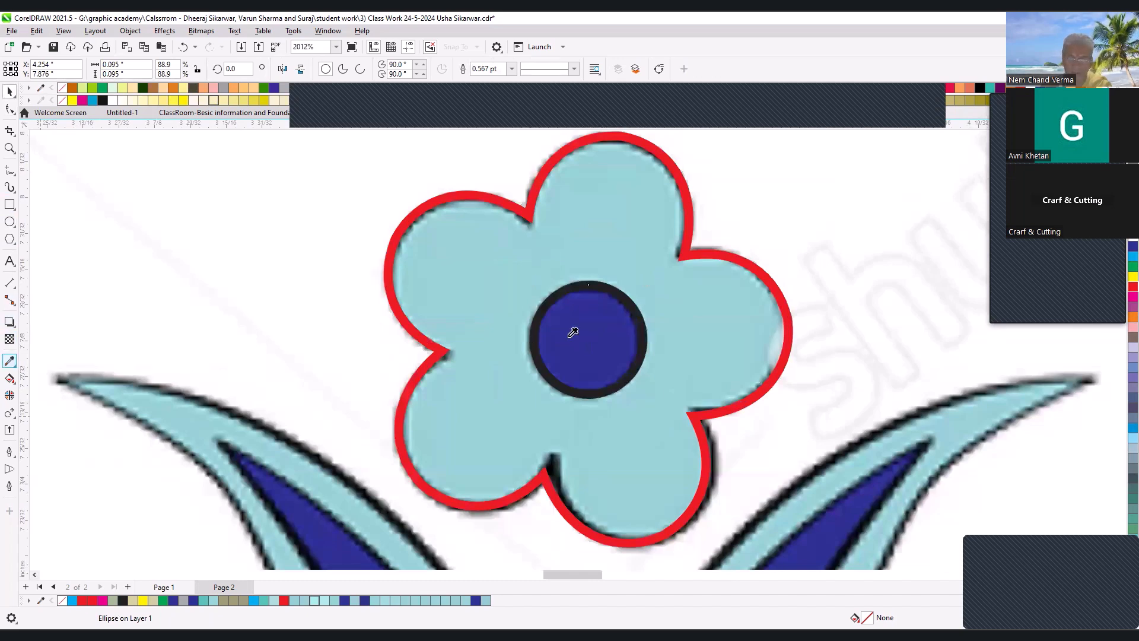
left_click(600, 356)
key("space")
left_click_drag(614, 322, 689, 412)
key("ctrl+z")
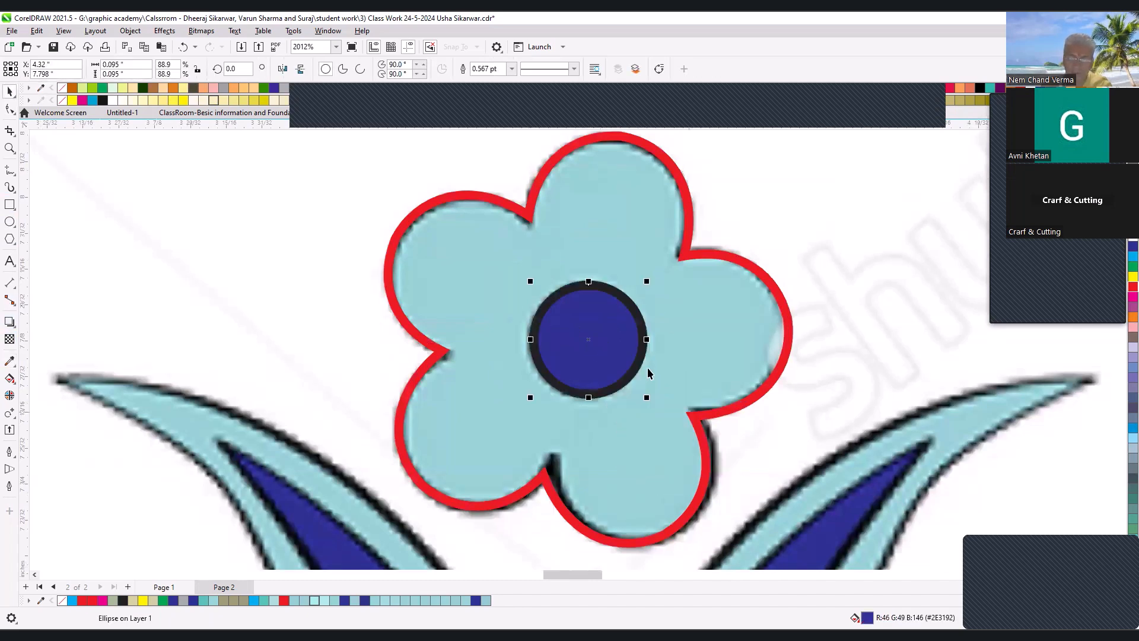
- Fill the flower outline with the light blue sampled from the reference petals (R152 G210 B214)
scroll(605, 264, "down", 1)
key("space")
left_click(611, 250)
left_click(610, 253)
key("space")
- Move the filled flower together with its centre circle off the tracing, to the left of the reference flower
left_click(607, 262)
left_click(607, 266, "shift")
key("ctrl+g")
left_click_drag(607, 265, 438, 265)
left_click(509, 362)
key("F2")
left_click_drag(309, 190, 681, 368)
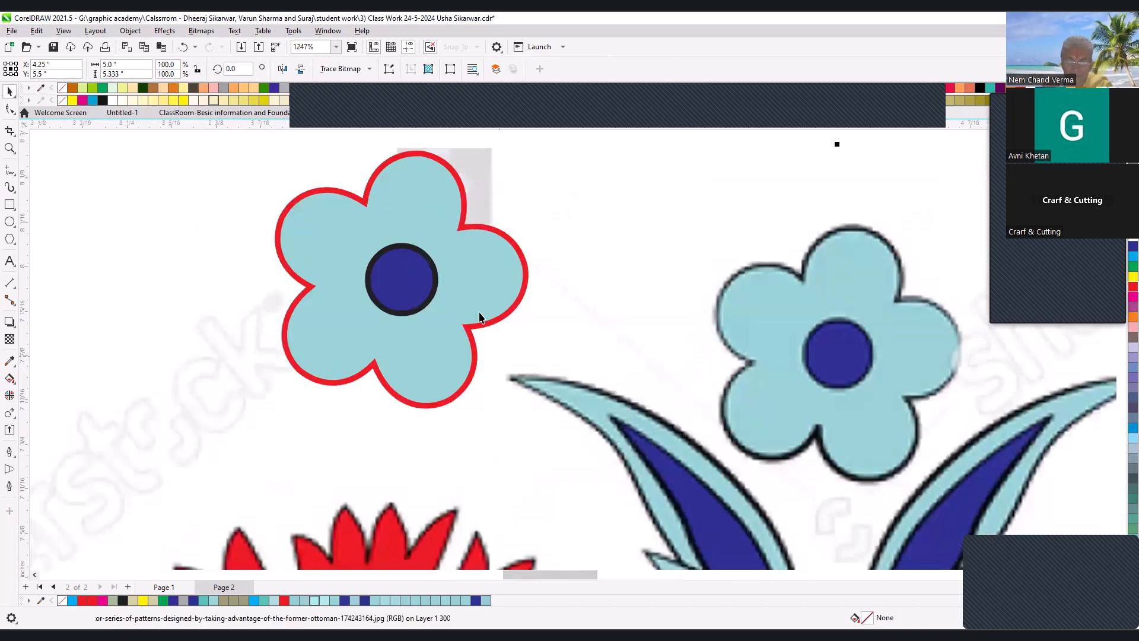
- Fine-tune the curve handles at the tip node of the flower outline's top petal
left_click(460, 193)
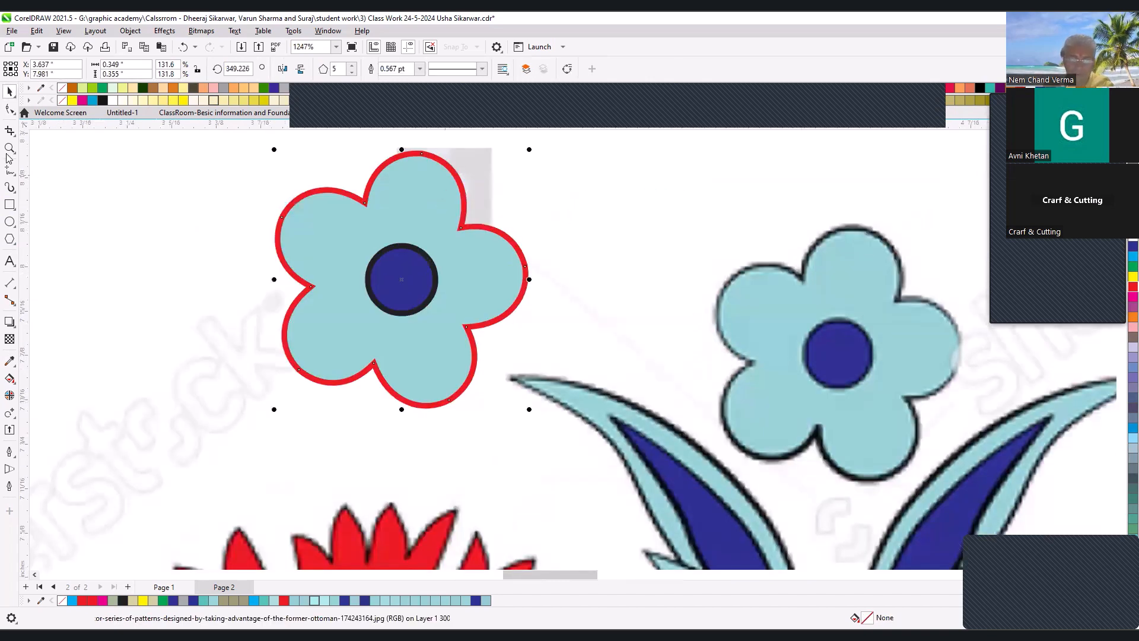
left_click(9, 108)
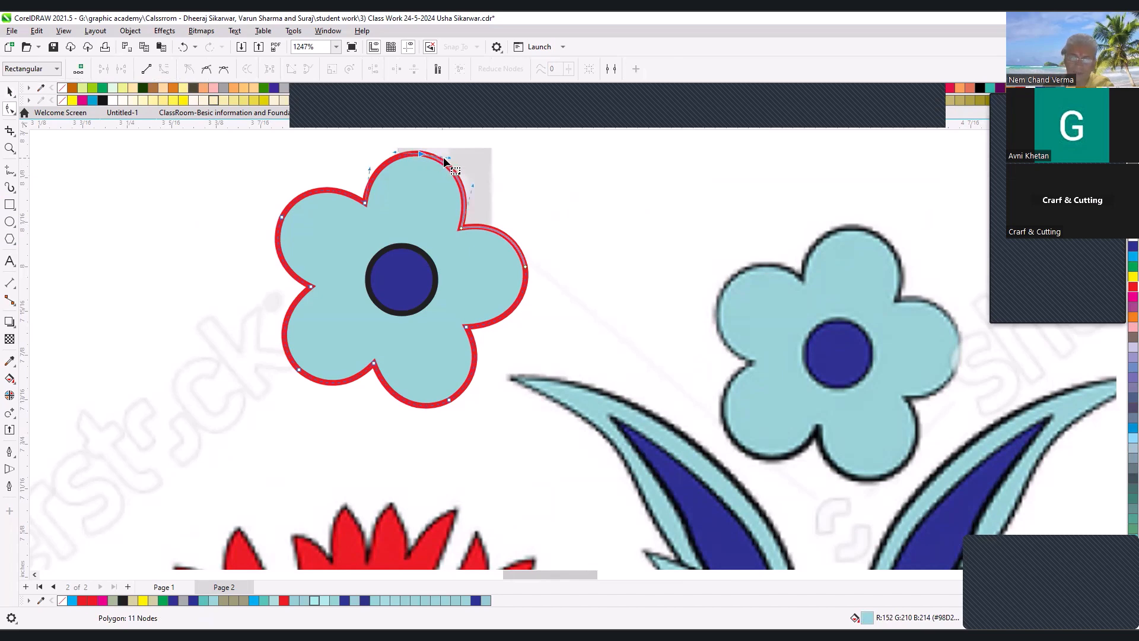
left_click(420, 154)
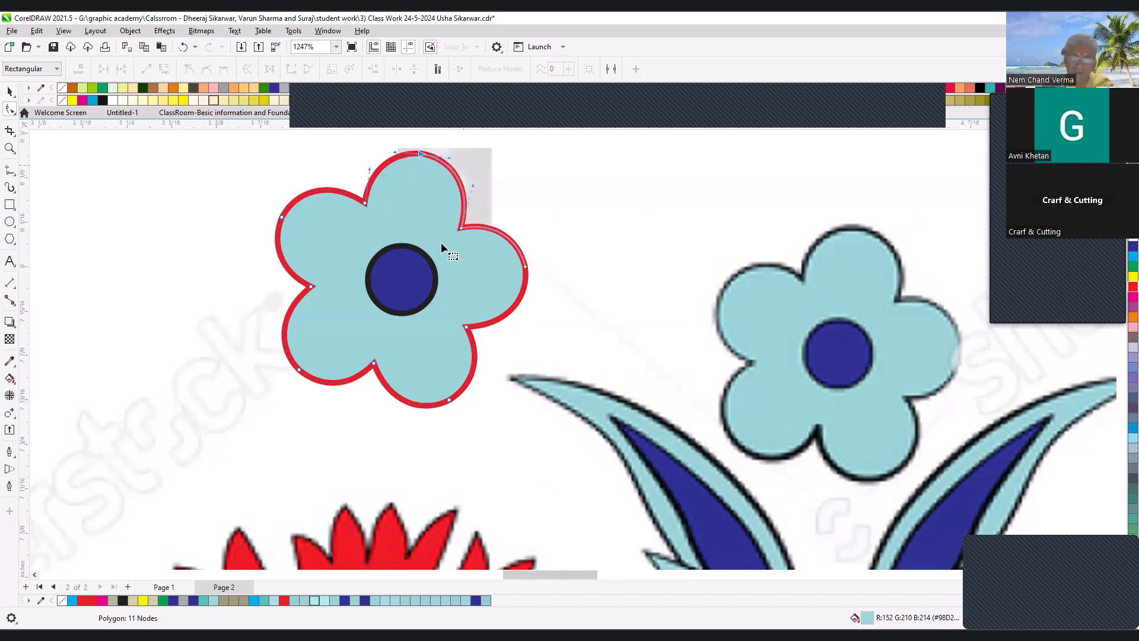
left_click(451, 159)
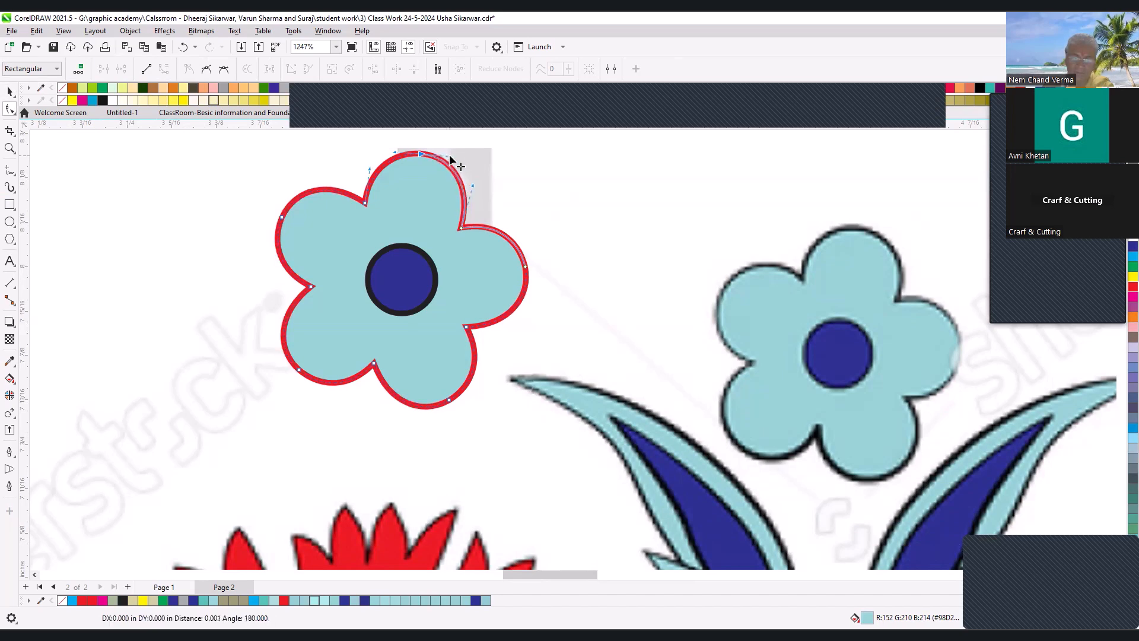
key("space")
scroll(558, 208, "down", 1)
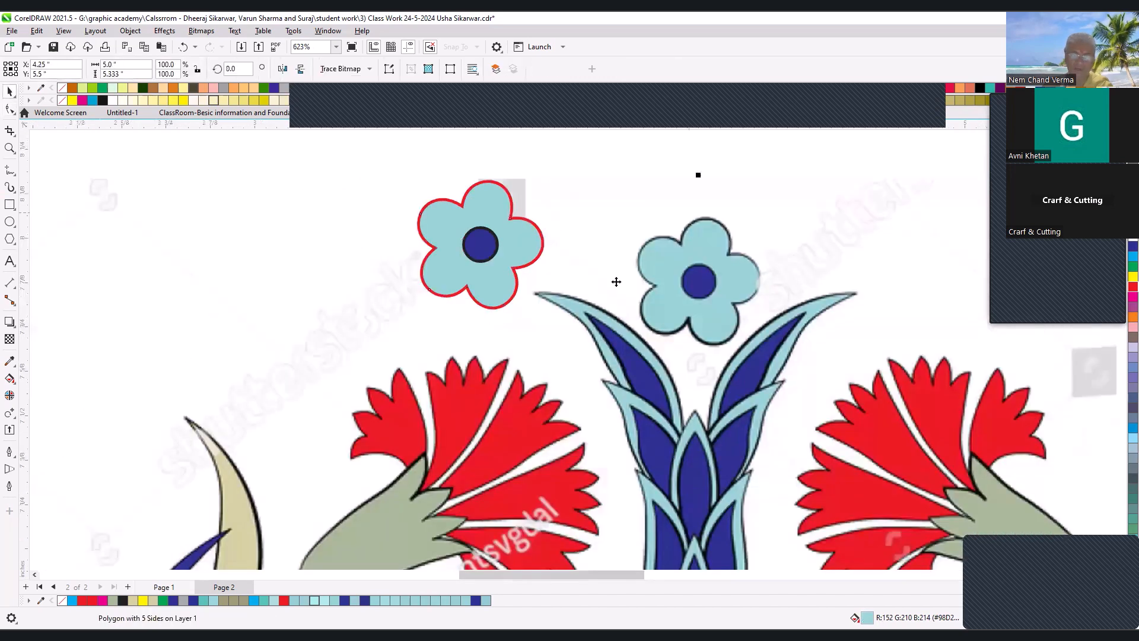
- Smooth the petal tips of the flower outline by adding a node on each side of the top tip and deleting the tip node
left_click_drag(360, 172, 692, 346)
key("F2")
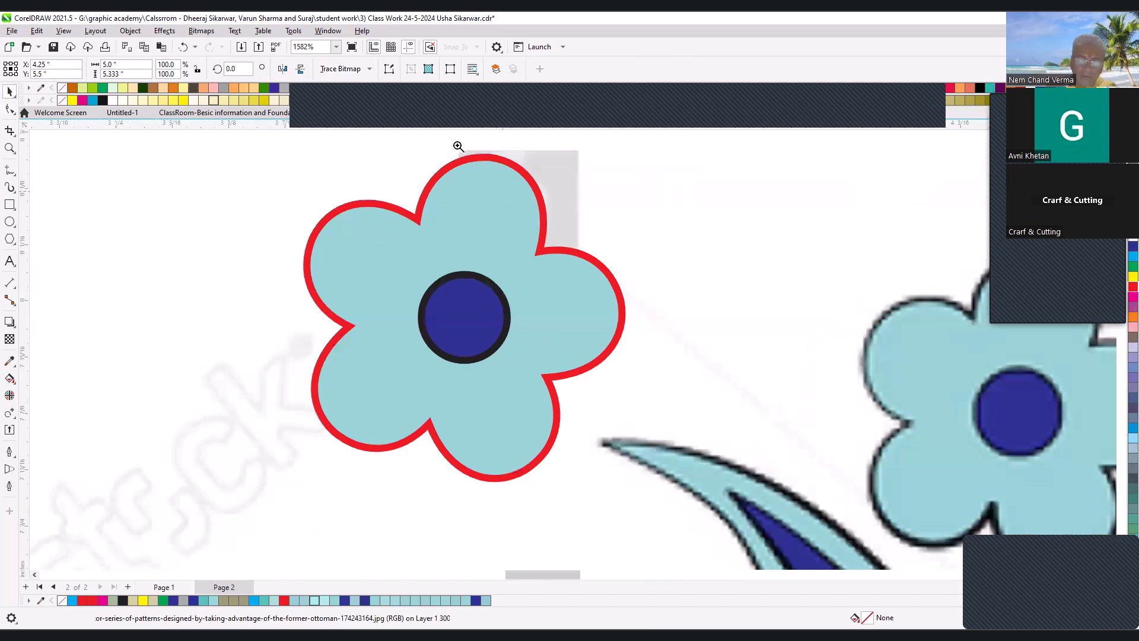
left_click_drag(453, 143, 562, 210)
key("F10")
left_click(494, 258)
key("F2")
left_click_drag(495, 257, 684, 355)
double_click(699, 349)
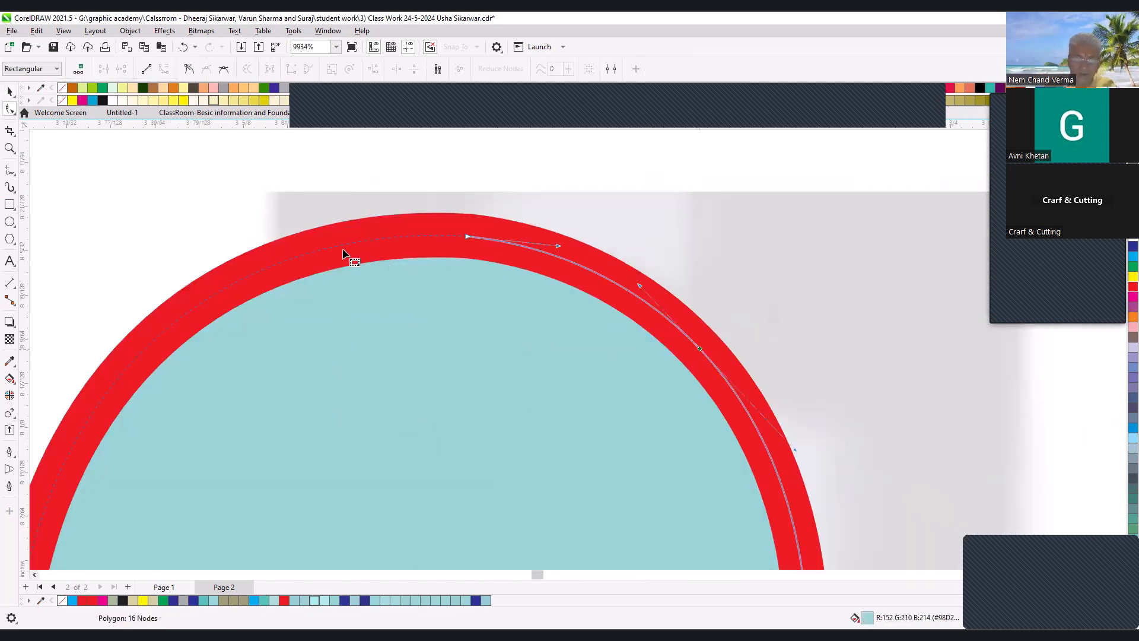
double_click(278, 265)
left_click(468, 236)
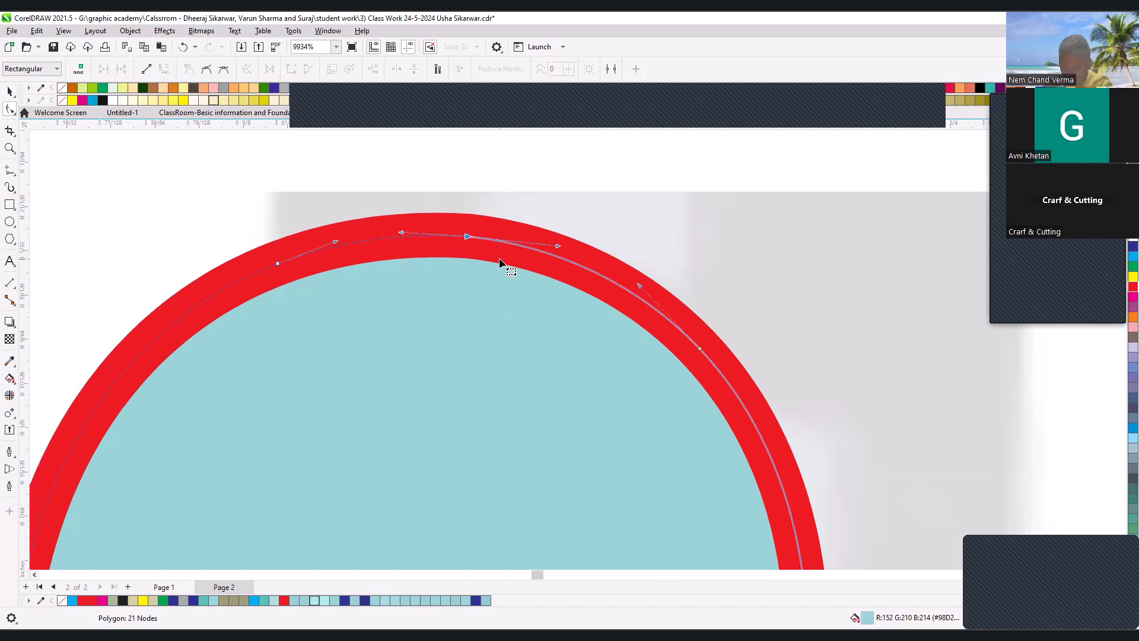
key("Delete")
key("space")
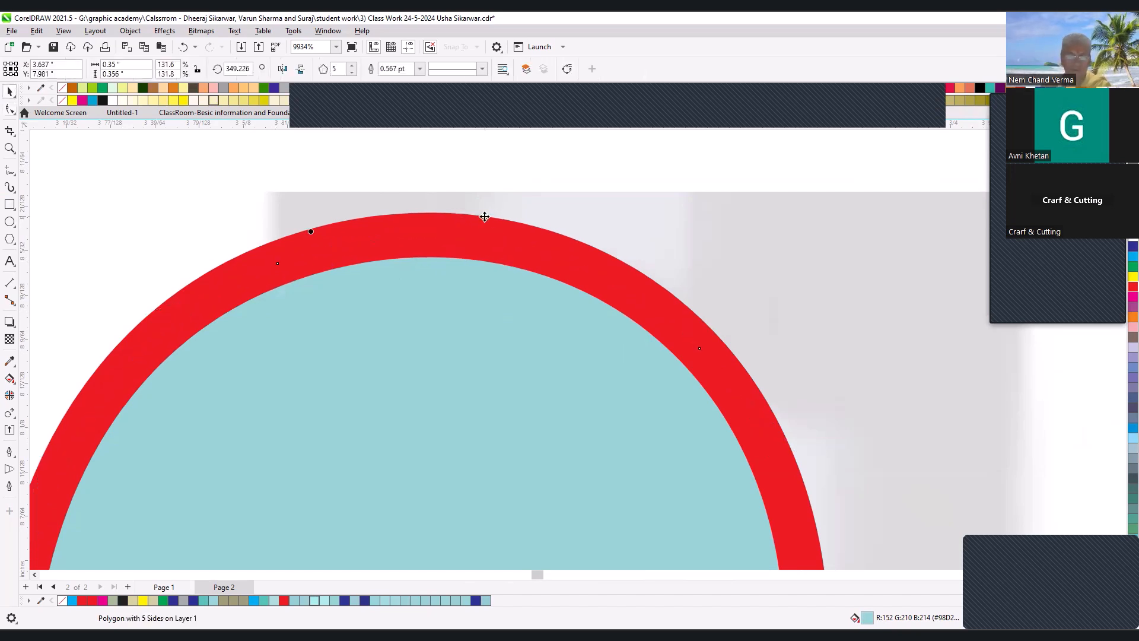
- Group the five-petal outline with its dark blue centre circle
scroll(485, 216, "down", 2)
scroll(506, 240, "down", 2)
key("F2")
left_click_drag(348, 222, 863, 436)
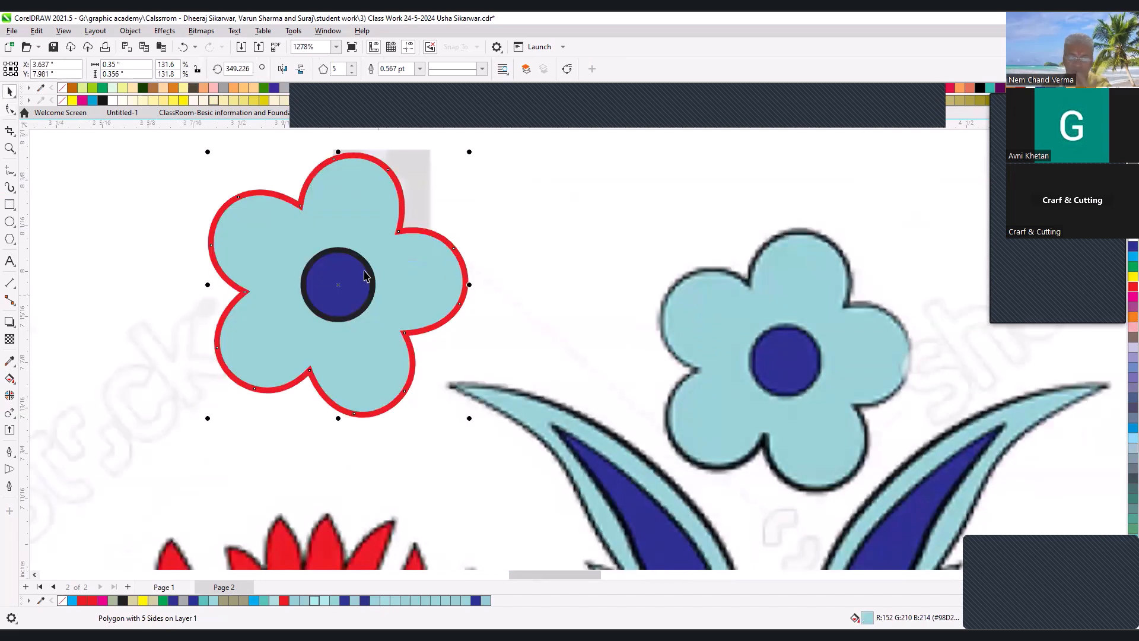
left_click(334, 280, "shift")
key("ctrl+g")
left_click(381, 212)
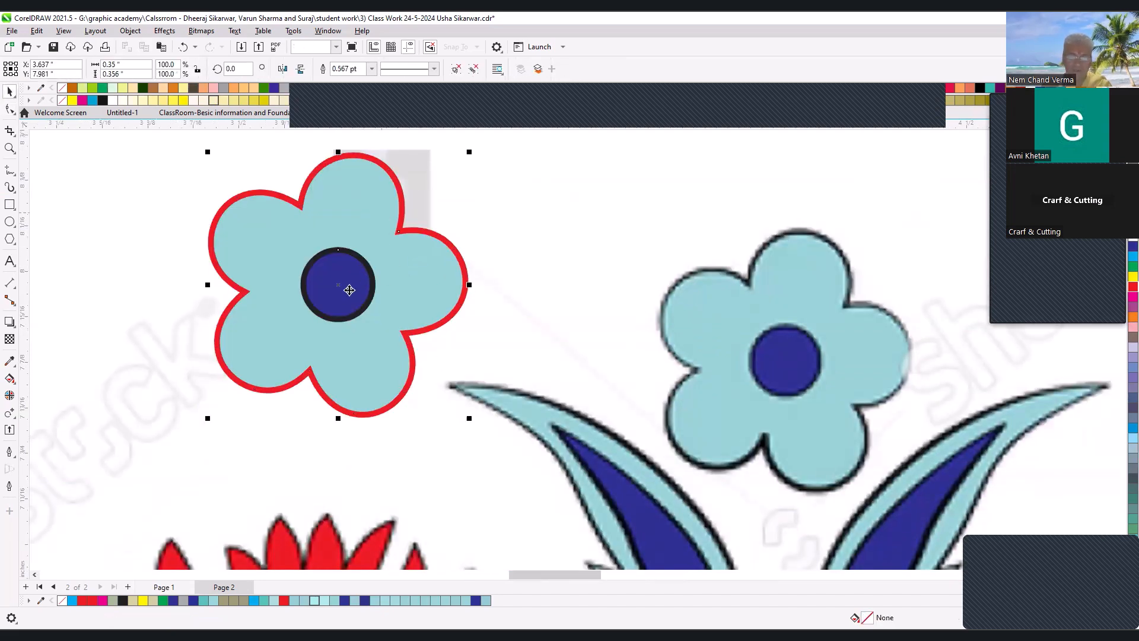
- Move the grouped flower beside the top flower of the traced half motif to compare the two
scroll(349, 286, "down", 2)
left_click_drag(348, 286, 433, 321)
left_click(734, 339)
scroll(512, 260, "down", 2)
key("F2")
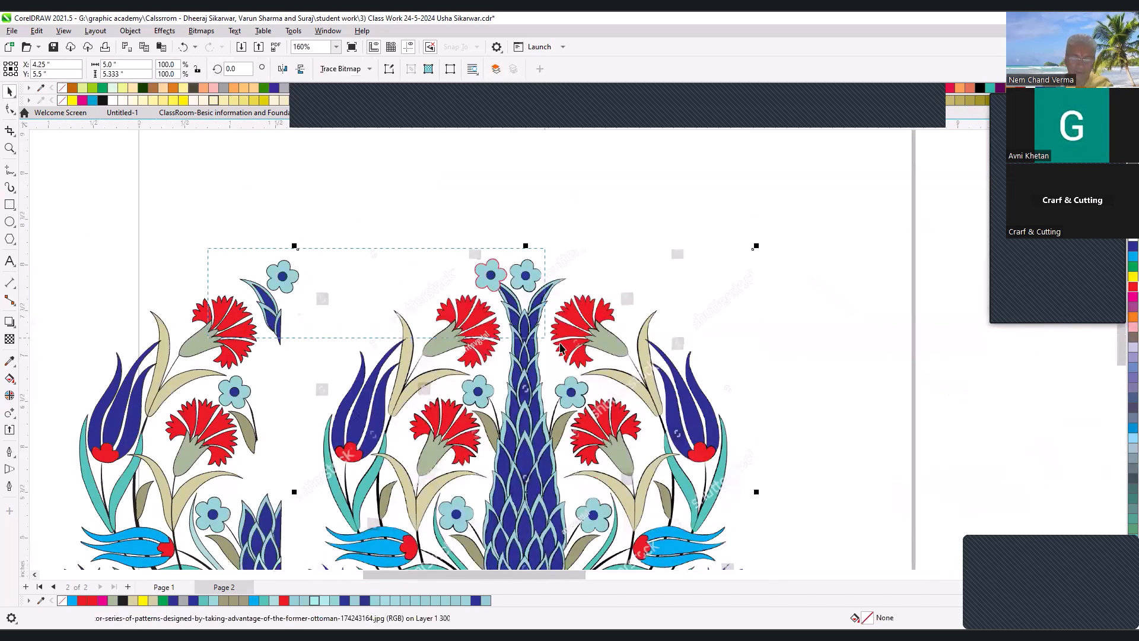
left_click(223, 276)
left_click_drag(902, 297, 353, 312)
key("F2")
left_click_drag(162, 225, 500, 390)
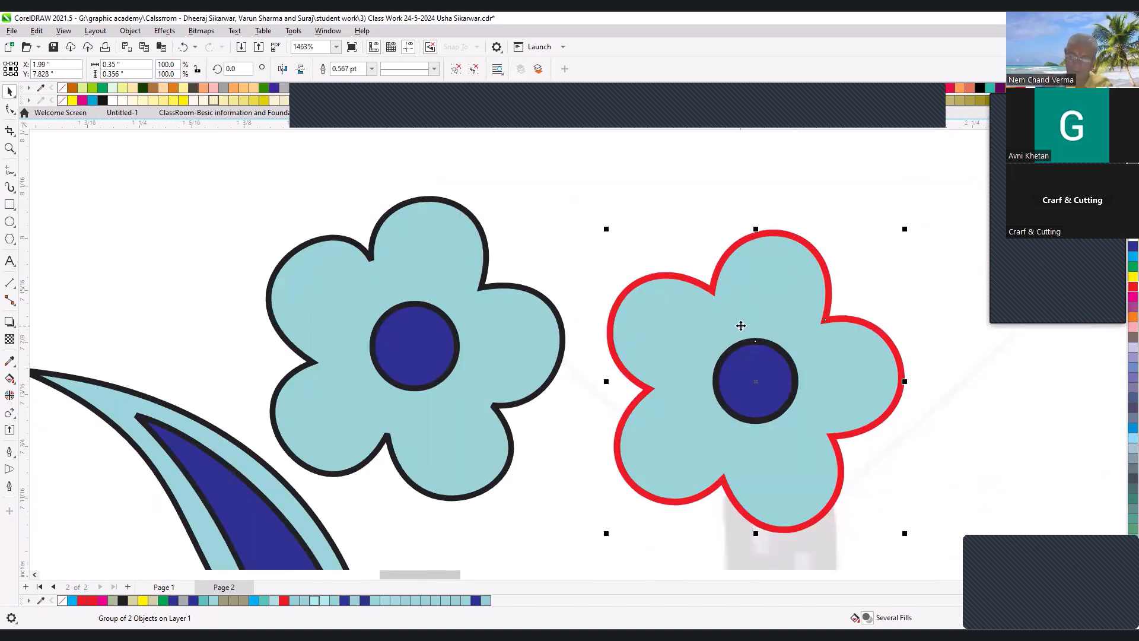
- Move the grouped flower well clear of the artwork, to the left of the page
scroll(447, 285, "down", 4)
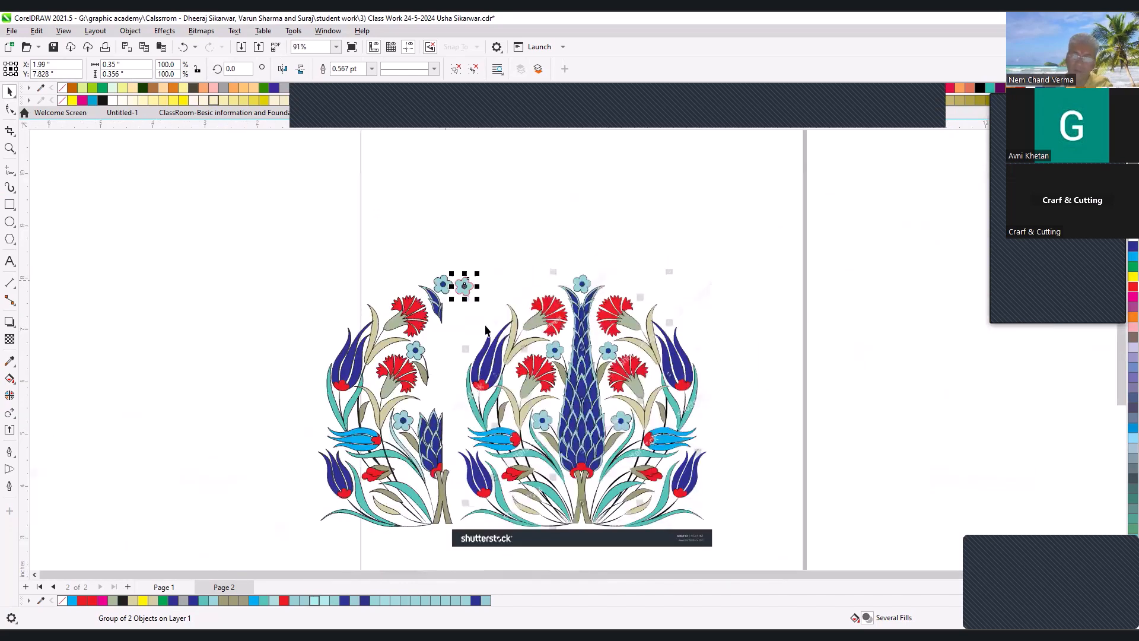
left_click_drag(308, 289, 625, 441)
left_click(569, 201)
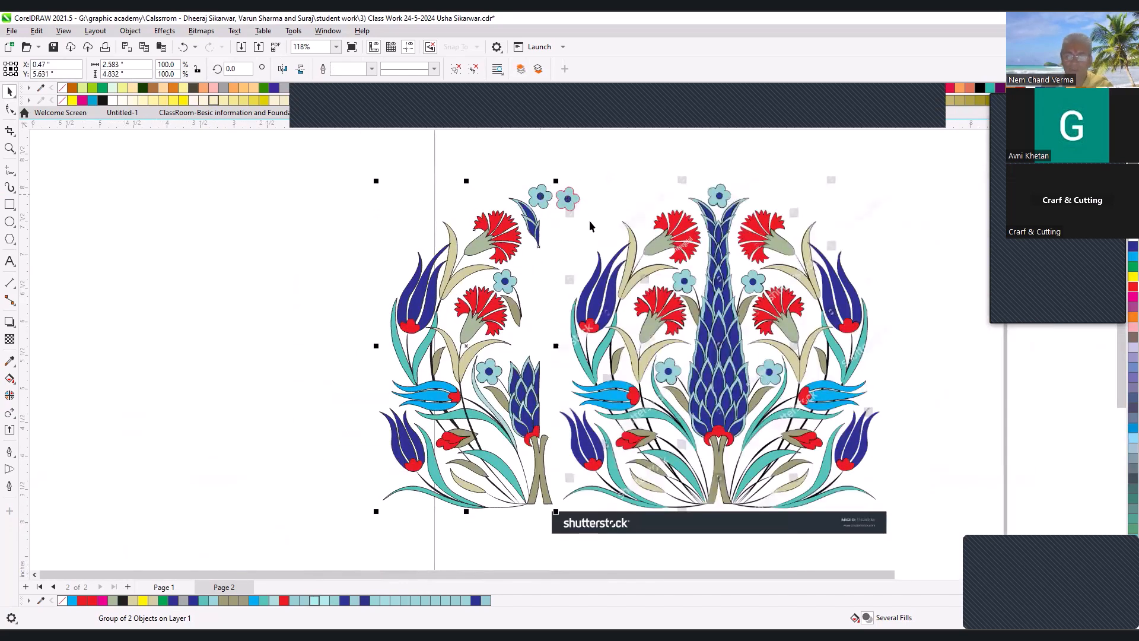
left_click_drag(569, 204, 284, 229)
- Move the traced half motif onto the left half of the reference image and align it there
left_click_drag(533, 220, 709, 263)
scroll(672, 433, "up", 4)
left_click_drag(611, 387, 639, 375)
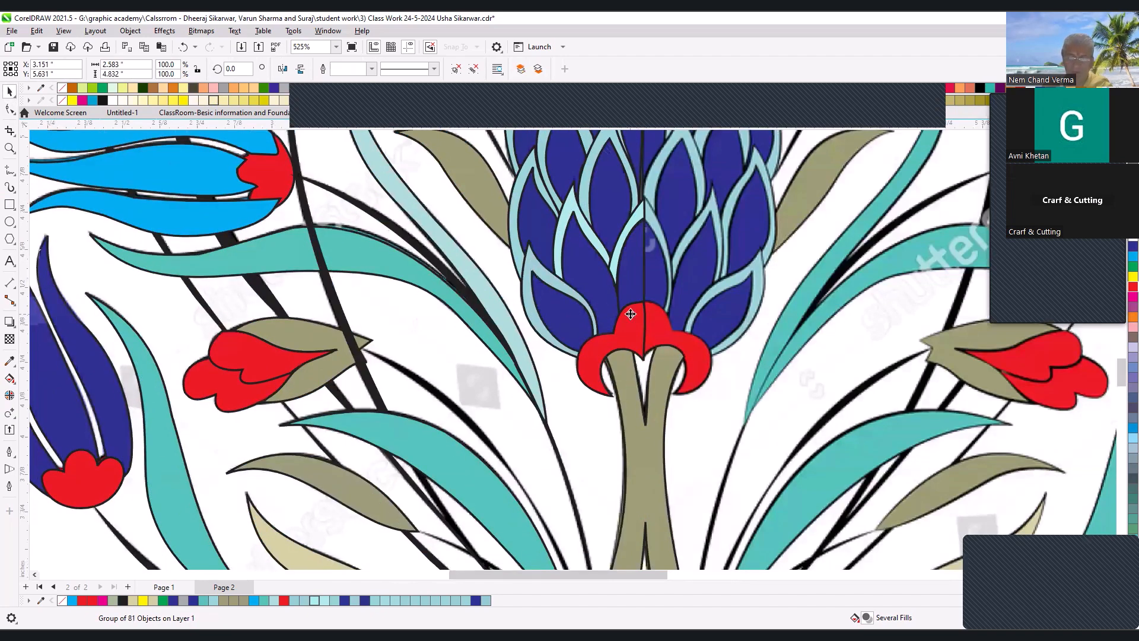
- Try an adjustment of the red base shape inside the traced group and undo it
scroll(631, 314, "down", 5)
scroll(596, 359, "up", 7)
left_click_drag(596, 363, 458, 374)
left_click_drag(491, 290, 476, 414)
left_click(625, 265, "ctrl")
key("ctrl+z")
scroll(641, 290, "down", 4)
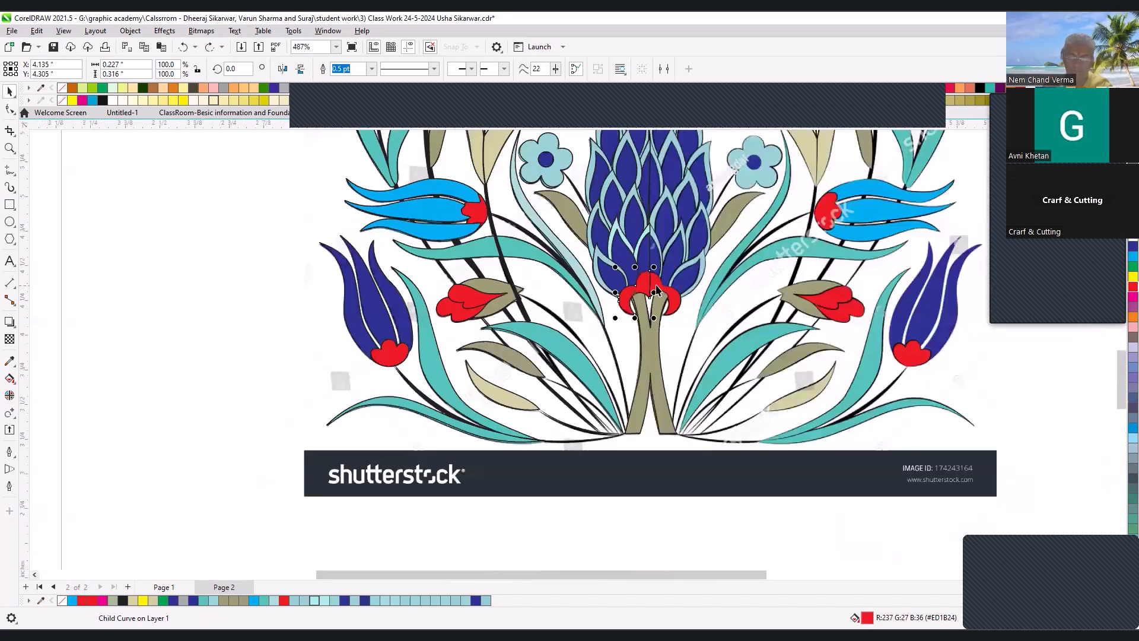
- Isolate the left red base shape under the blue central spire from the tracing and remove its fill
left_click(658, 295)
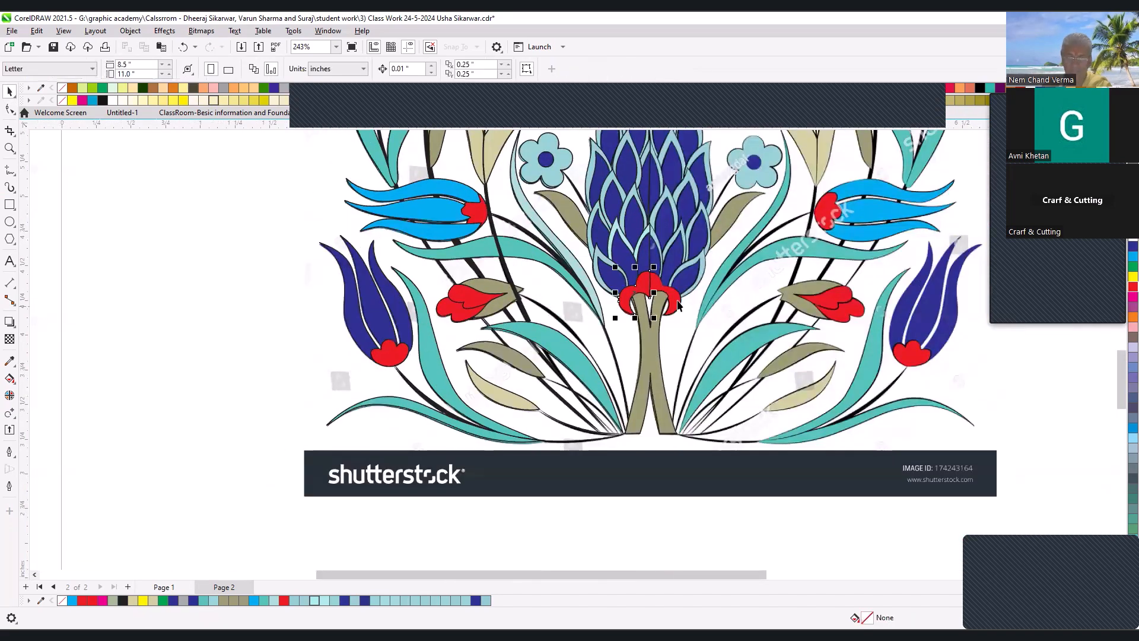
left_click(639, 297, "shift")
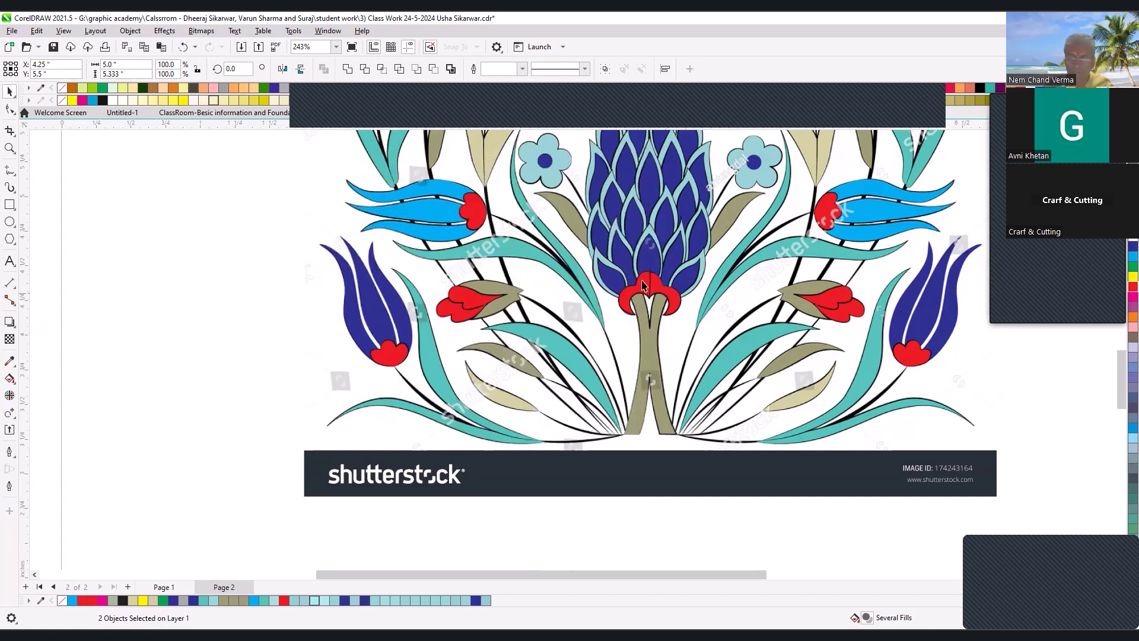
scroll(679, 284, "up", 4)
left_click(539, 286)
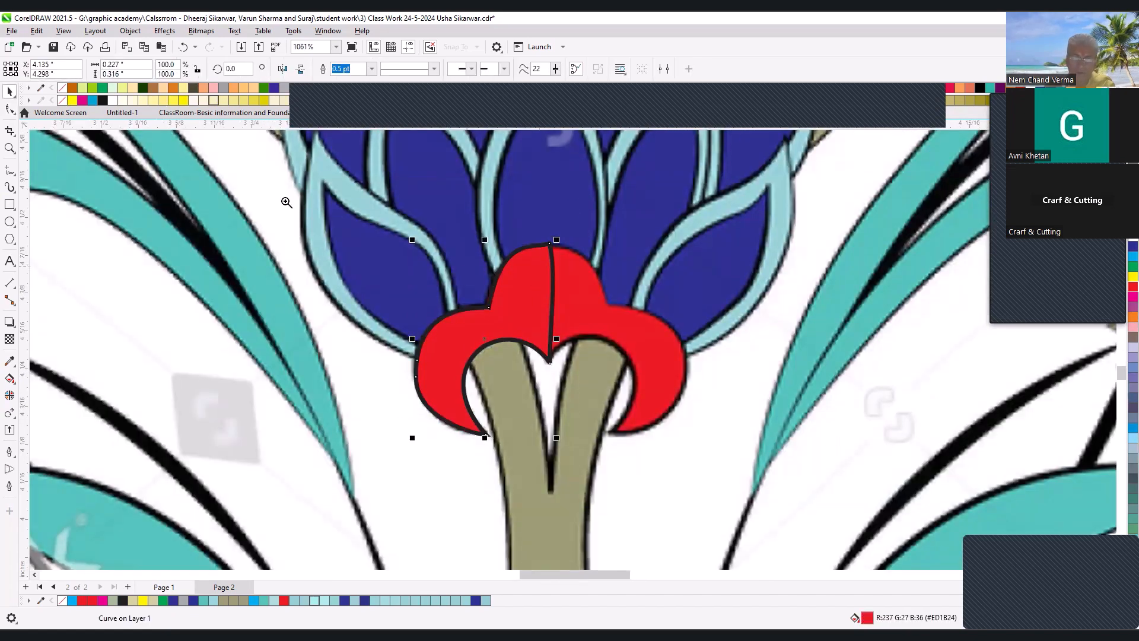
scroll(383, 299, "up", 1)
key("F10")
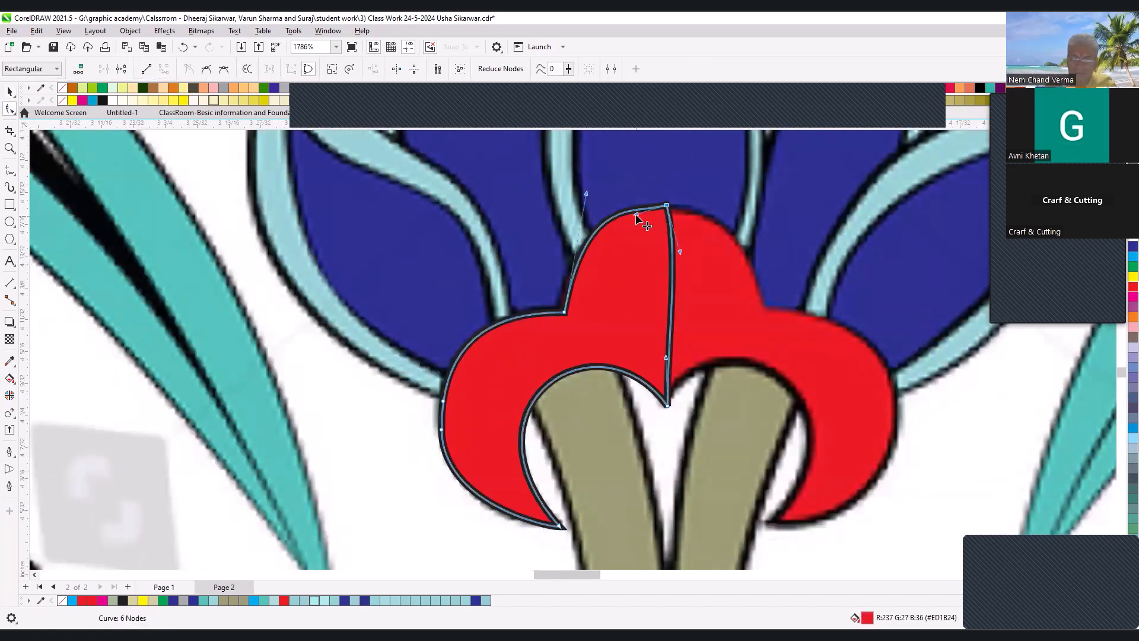
left_click(1134, 125)
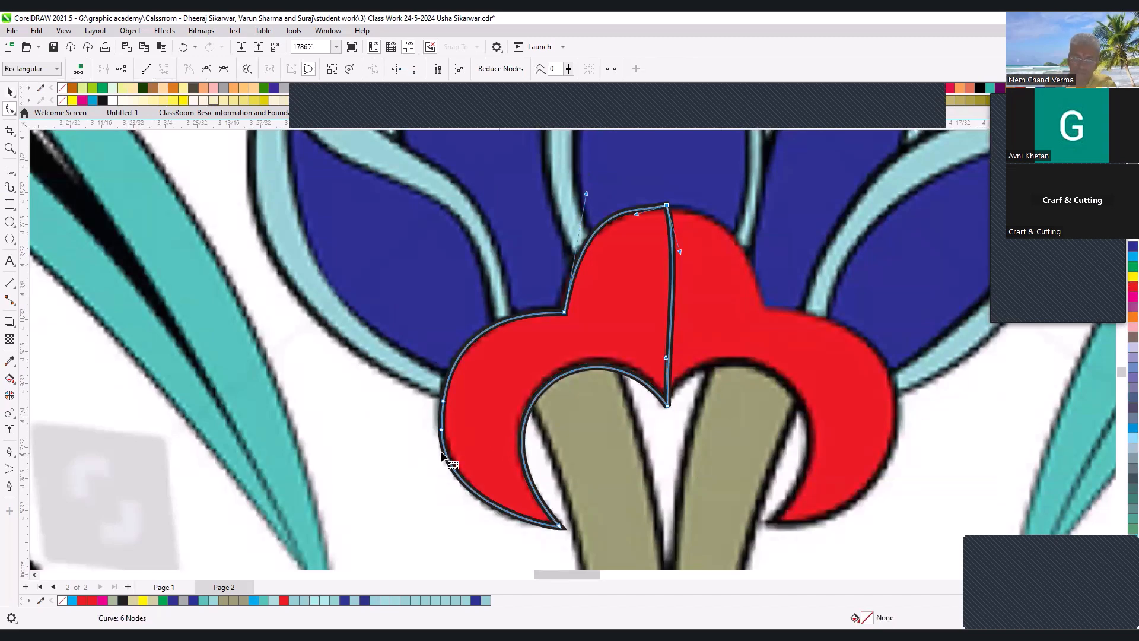
- Convert the base shape's centre edge to a straight line and refit its top node and upper curve to the reference
left_click(672, 294)
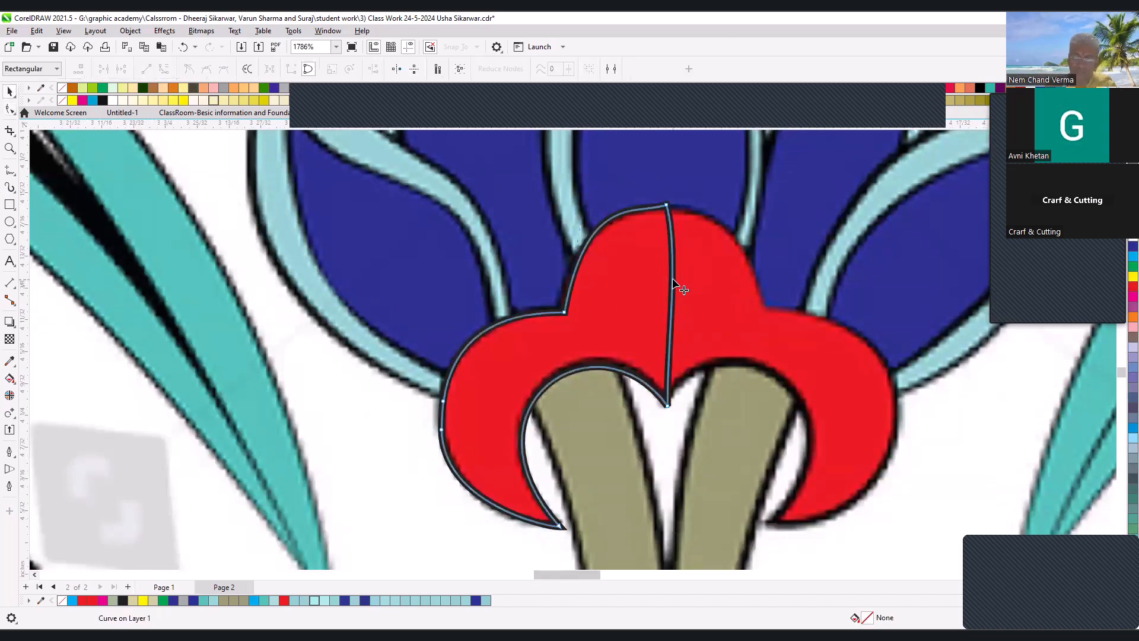
left_click(152, 70)
left_click(667, 205)
left_click_drag(637, 211, 641, 207)
left_click_drag(587, 194, 574, 220)
left_click_drag(667, 204, 640, 209)
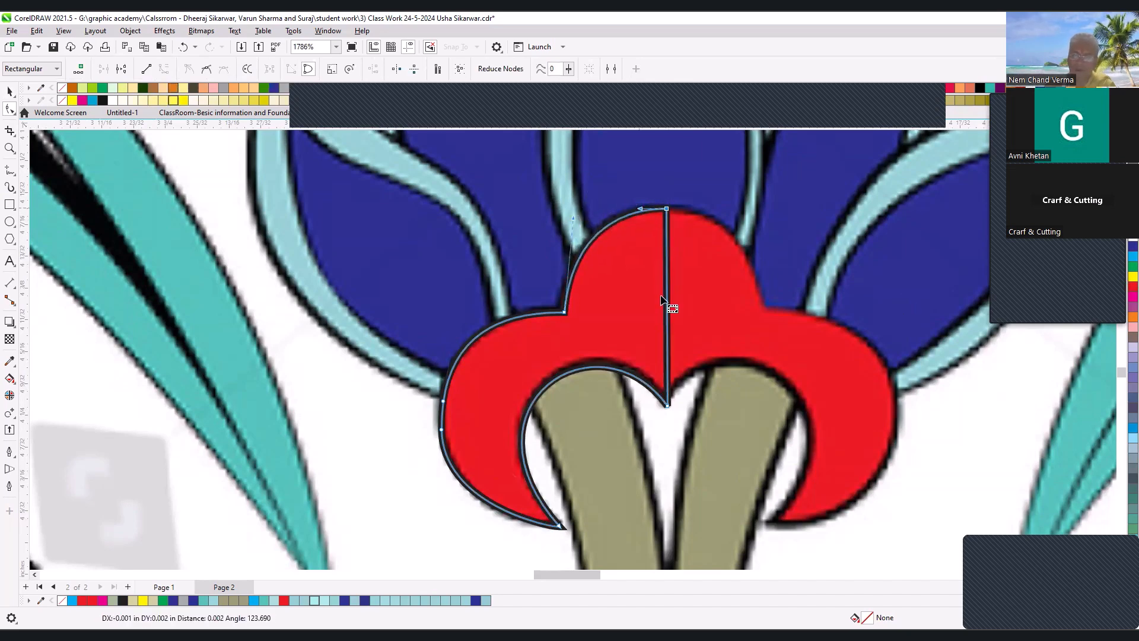
- Give the base shape a yellow hairline outline and return to editing its nodes
key("space")
left_click(372, 69)
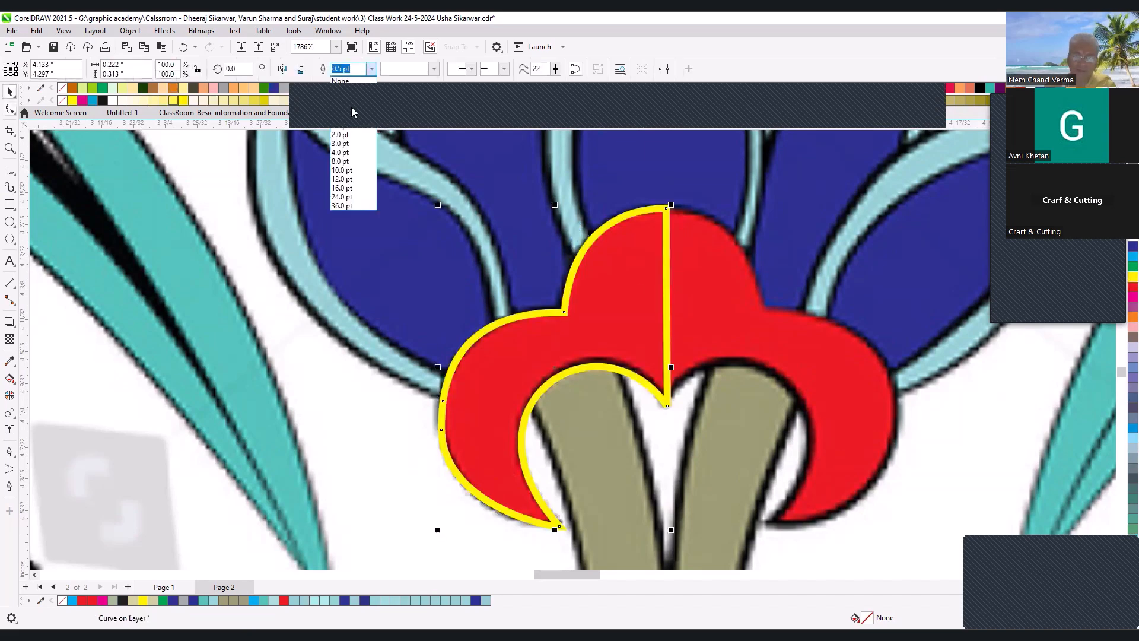
left_click(357, 86)
key("space")
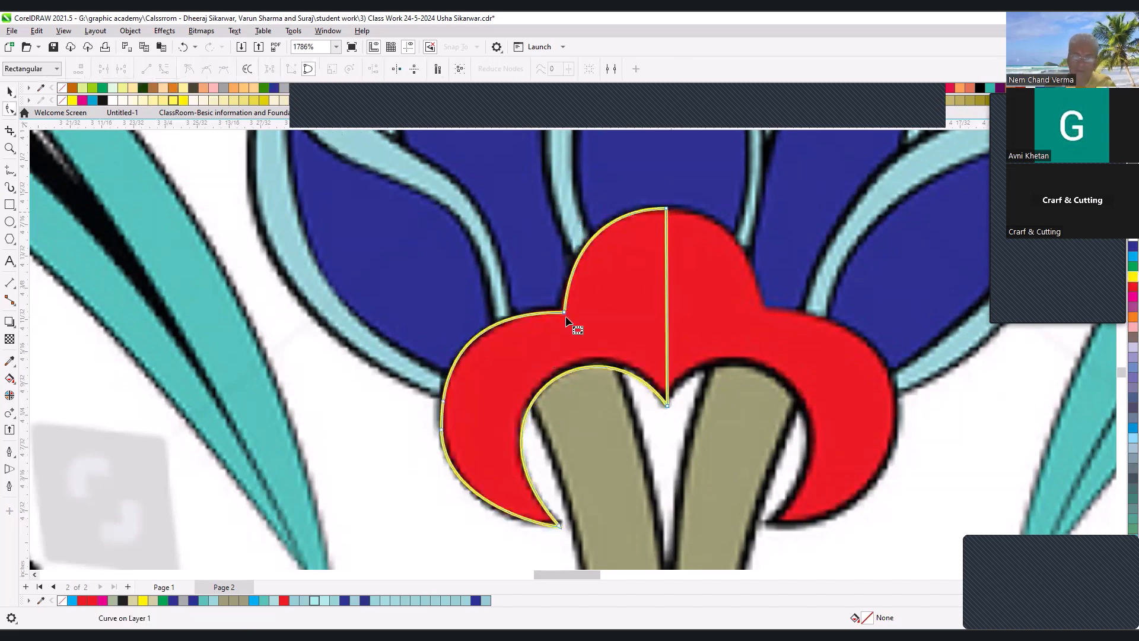
- Delete the extra nodes on the base shape's outer left lobe and fit the remaining curve to the reference
left_click_drag(407, 412, 484, 458)
key("Delete")
left_click_drag(417, 526, 414, 531)
left_click_drag(387, 309, 393, 308)
left_click_drag(414, 530, 409, 527)
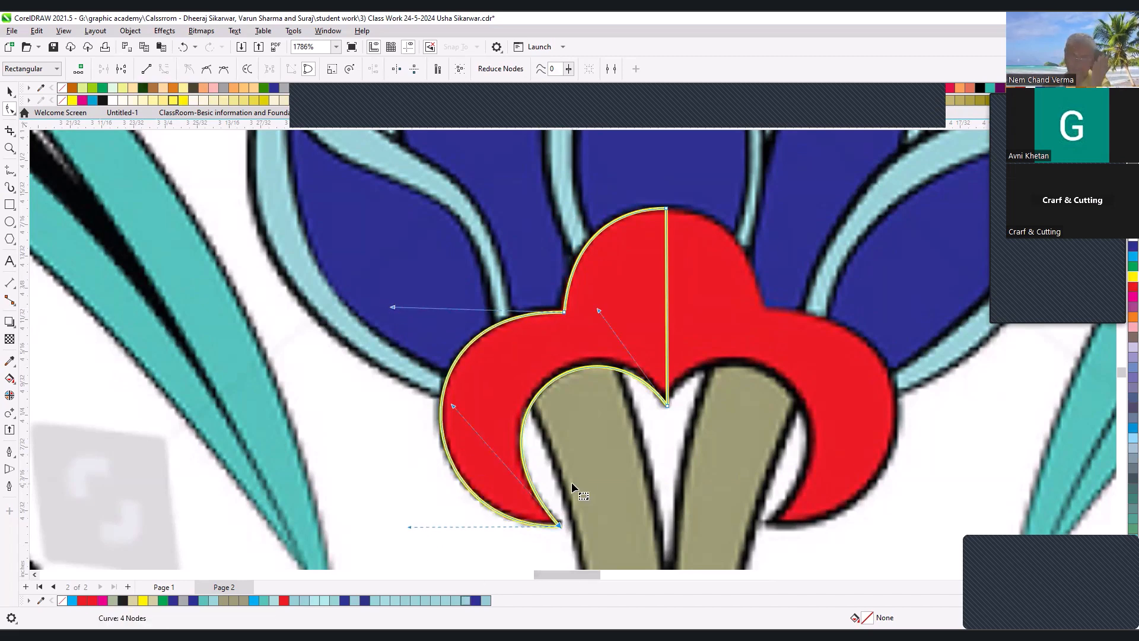
- Adjust the base shape's lower centre node and inner arc to follow the reference
left_click_drag(668, 407, 667, 403)
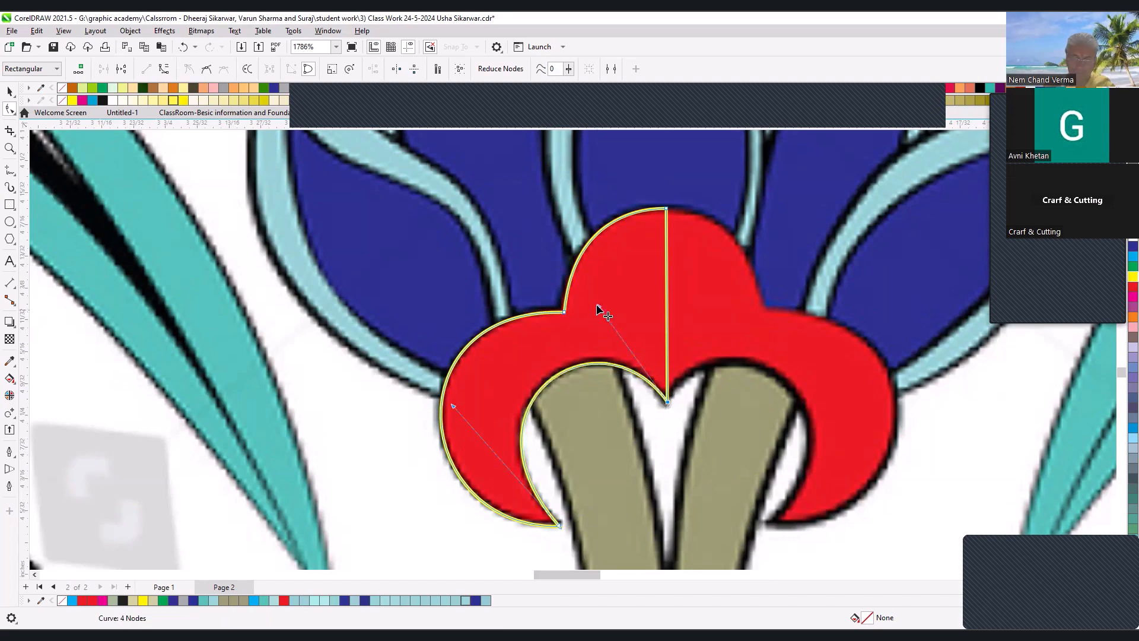
left_click_drag(600, 362, 599, 362)
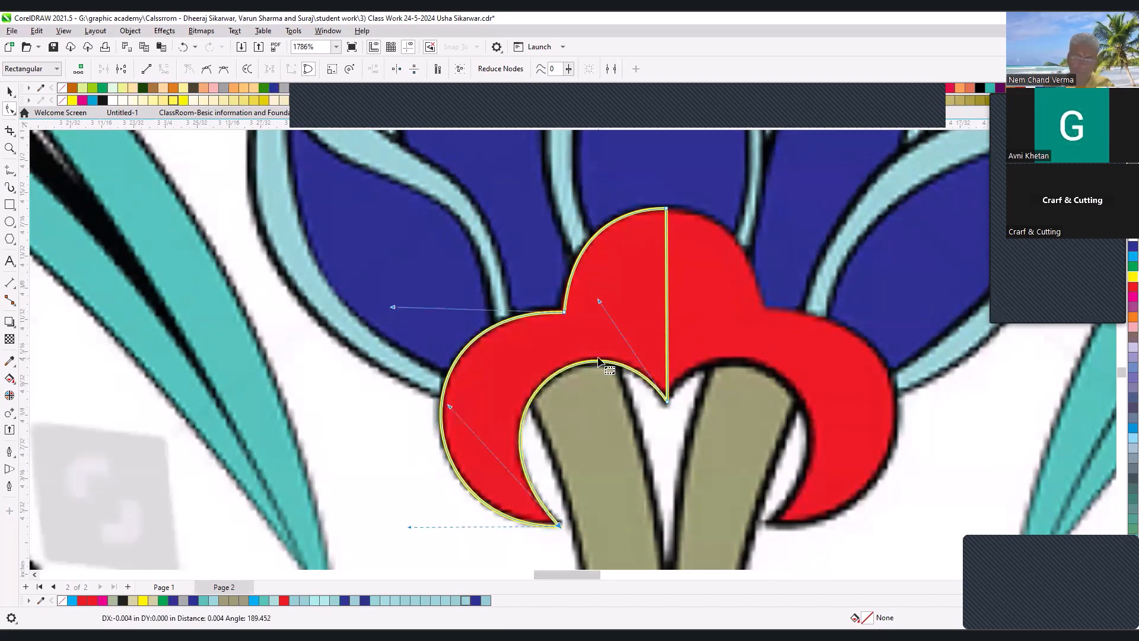
key("space")
- Place the reference image behind the traced half motif
scroll(632, 302, "down", 6)
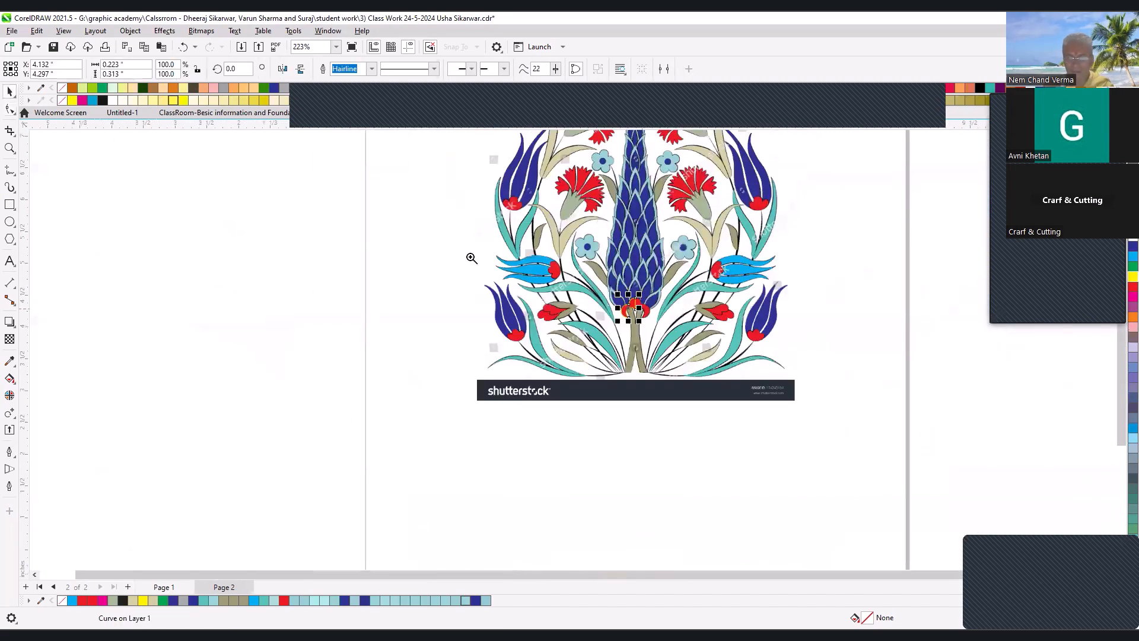
scroll(638, 309, "up", 3)
left_click(694, 295)
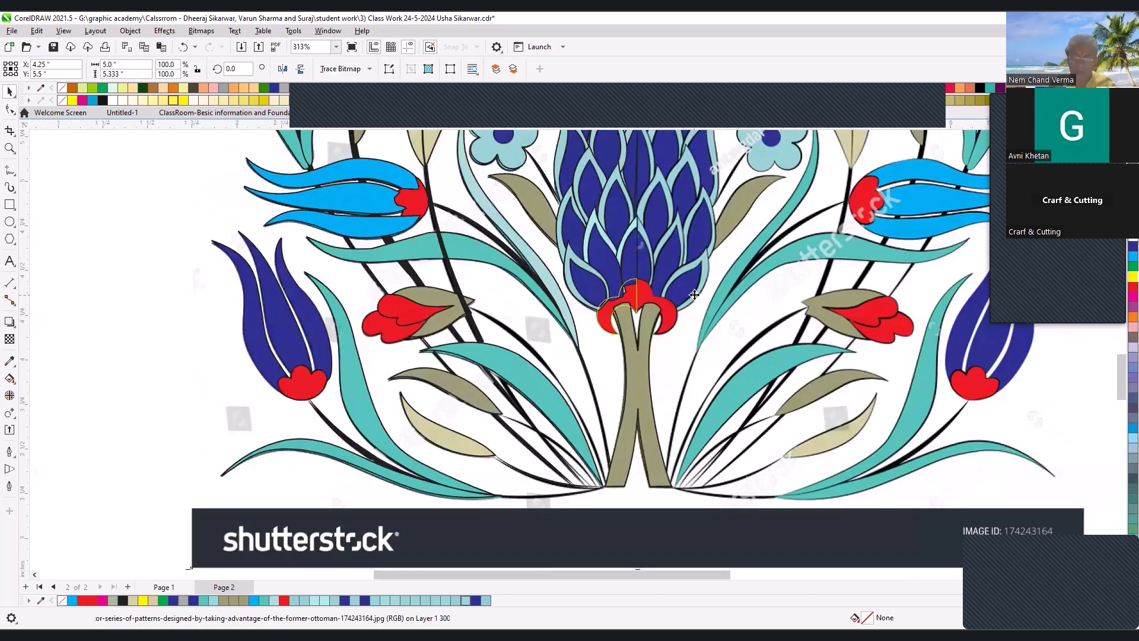
left_click_drag(514, 242, 706, 361)
- Give the reshaped base shape a red fill (C0 M100 Y100 K0) and a 0.5 pt black outline
left_click(655, 268)
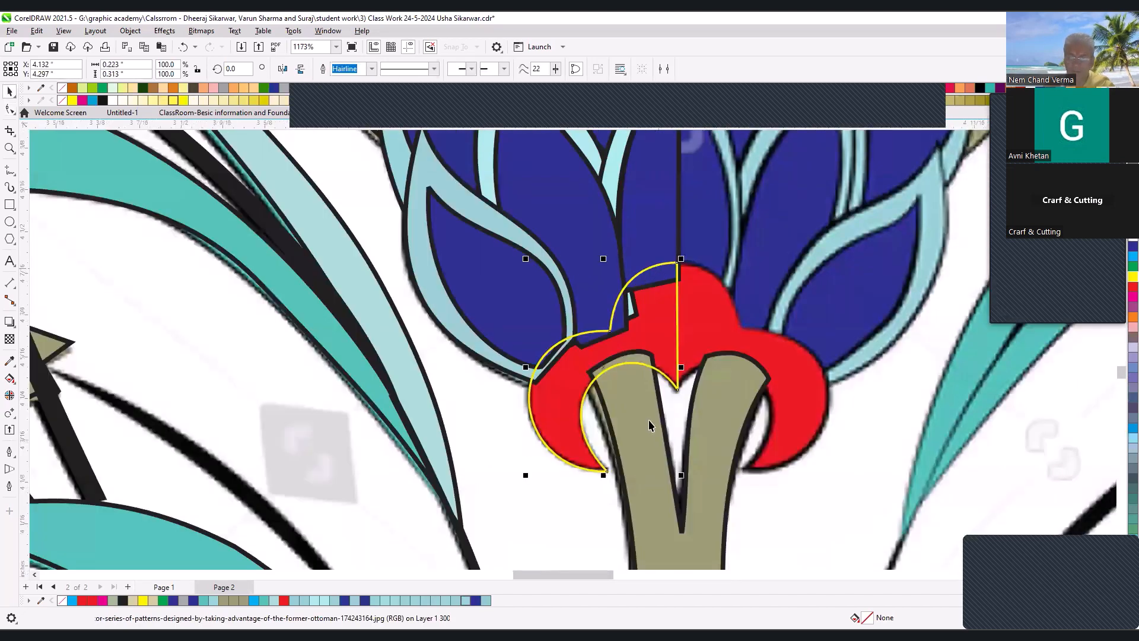
left_click_drag(631, 257, 631, 308)
scroll(639, 320, "down", 4)
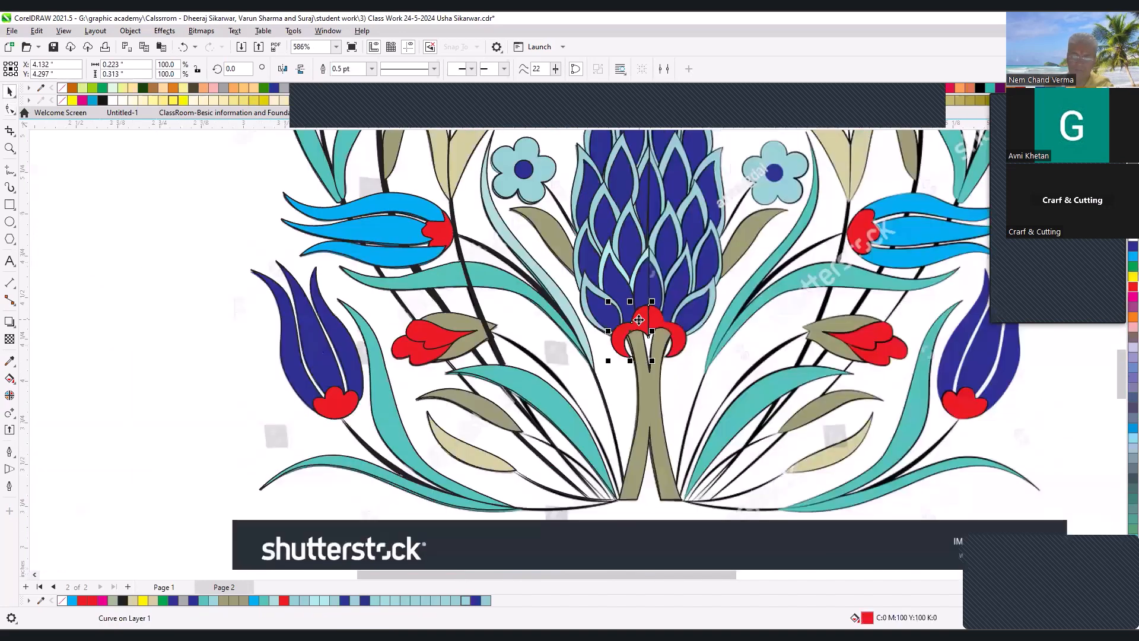
- Select the base shape together with the traced half motif and group them
scroll(574, 272, "down", 1)
key("F2")
left_click_drag(457, 195, 669, 366)
left_click_drag(479, 172, 756, 511)
key("ctrl+g")
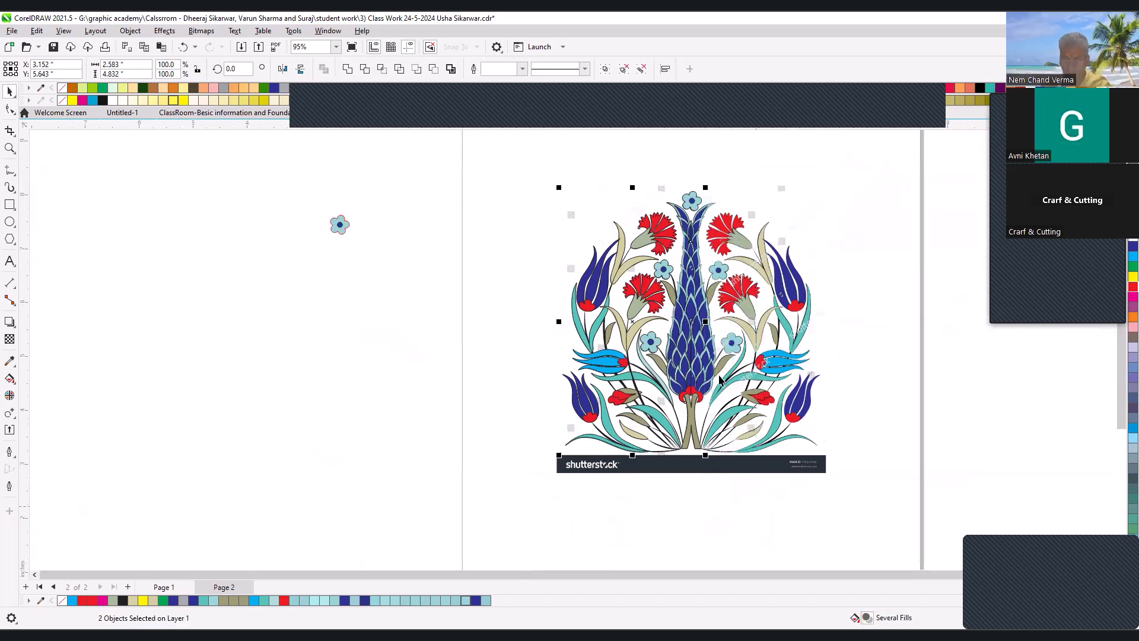
- Send the grouped half motif to the back, behind the reference image
scroll(658, 293, "down", 1)
key("F2")
left_click_drag(520, 217, 752, 433)
left_click(605, 283)
key("shift+Page_Down")
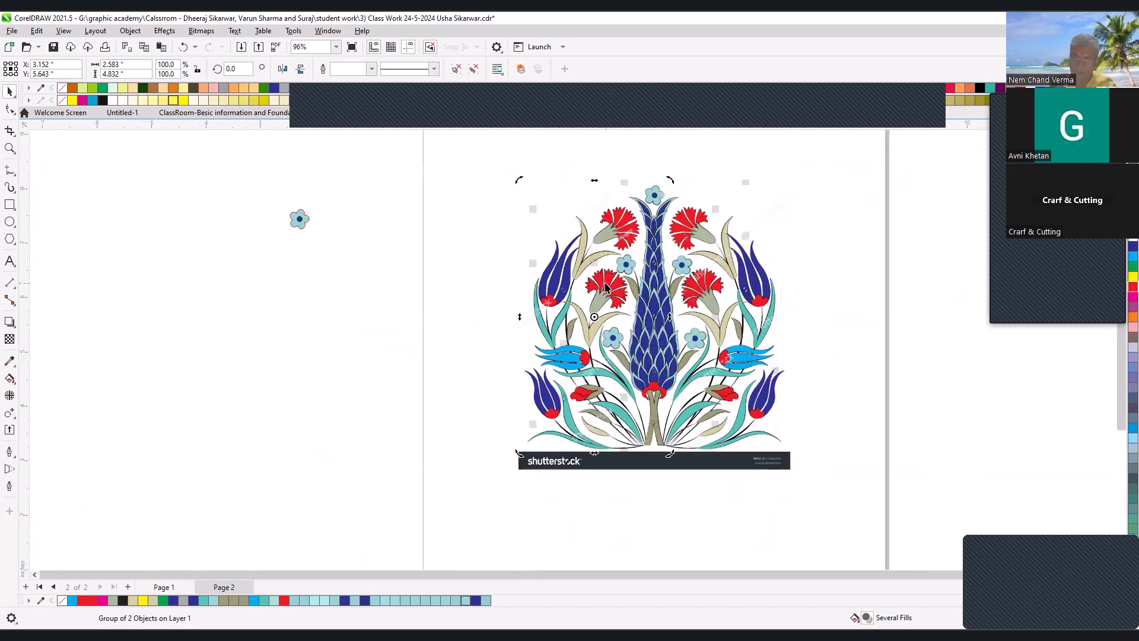
- Draw a rectangle about 5.42 by 3.89 in over the motif and centre it horizontally on the reference image
left_click(917, 267)
key("F2")
left_click_drag(803, 515, 273, 162)
left_click(10, 204)
left_click_drag(436, 192, 806, 458)
key("F2")
left_click_drag(364, 292, 784, 417)
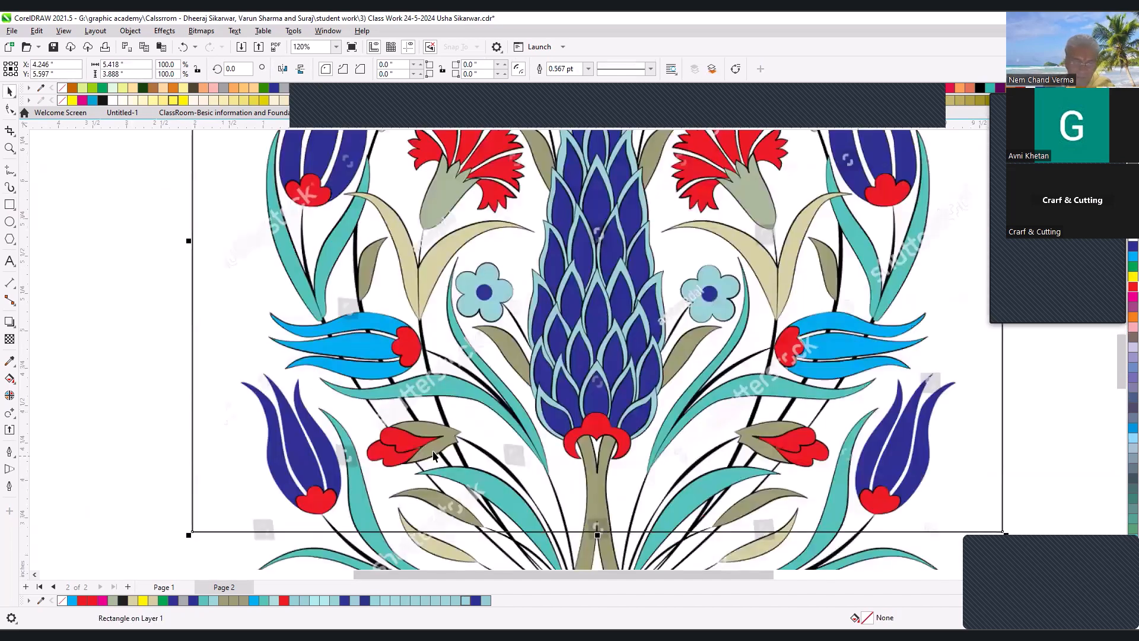
left_click(417, 558, "shift")
key("c")
- Narrow the rectangle symmetrically about its centre to a width of about 4.79 in
left_click(84, 328)
left_click(193, 238)
left_click_drag(189, 240, 235, 251)
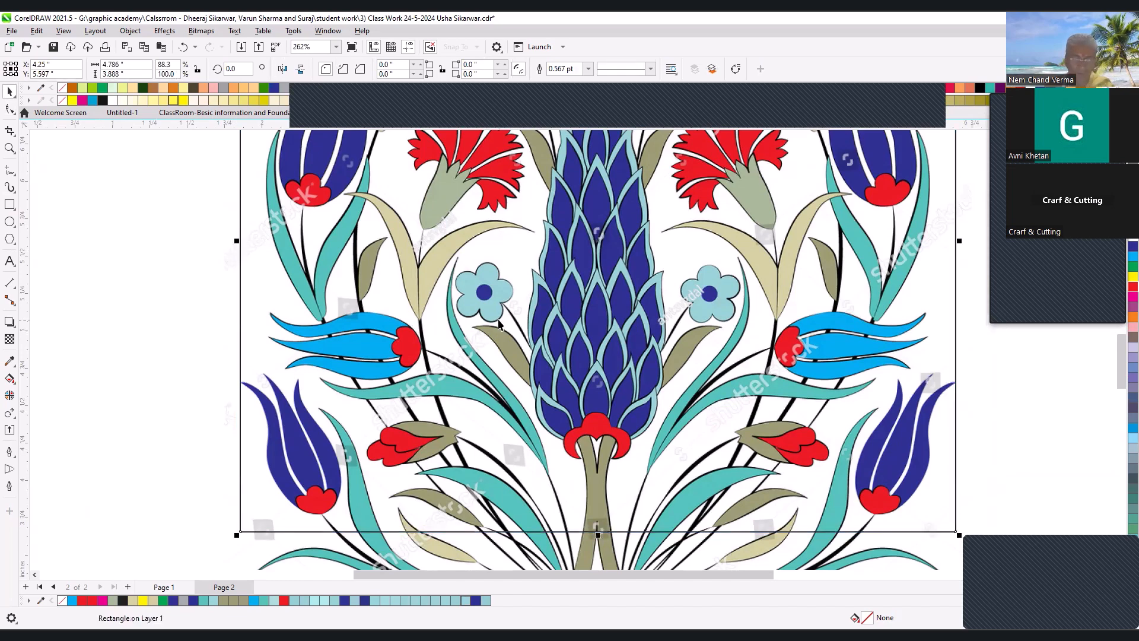
scroll(436, 332, "down", 3)
key("F2")
left_click_drag(320, 247, 686, 448)
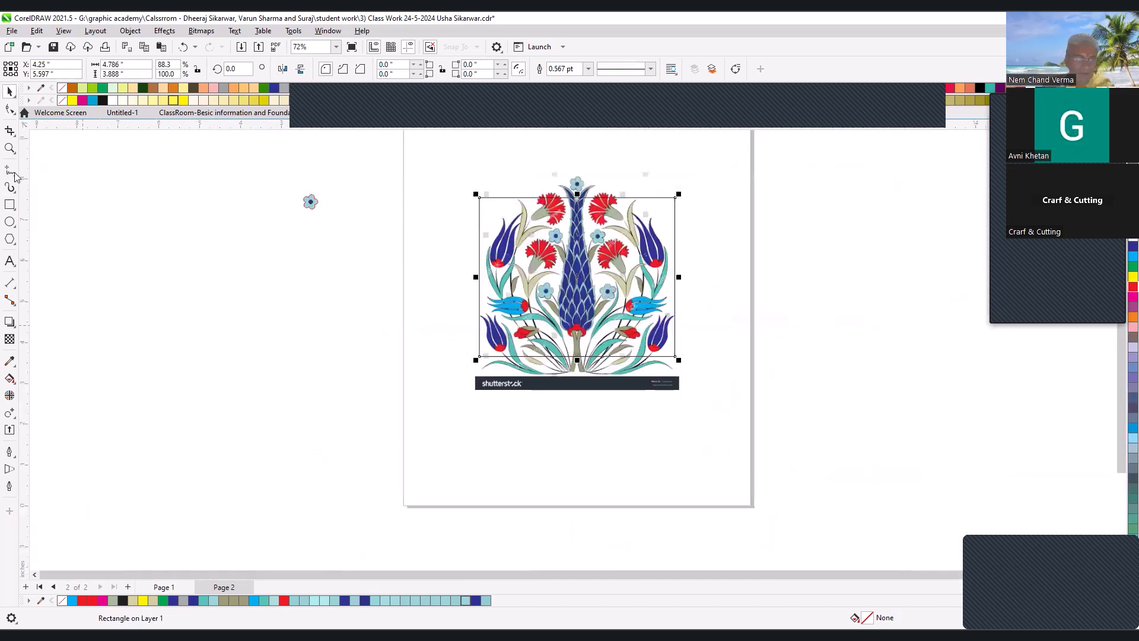
- Draw a vertical line through the middle of the motif and centre it horizontally on the reference image
key("F5")
left_click(571, 176)
left_click(577, 422, "ctrl")
key("space")
left_click(674, 261)
left_click(783, 249)
left_click(569, 184)
left_click(570, 187, "shift")
key("c")
left_click(338, 155)
key("F4")
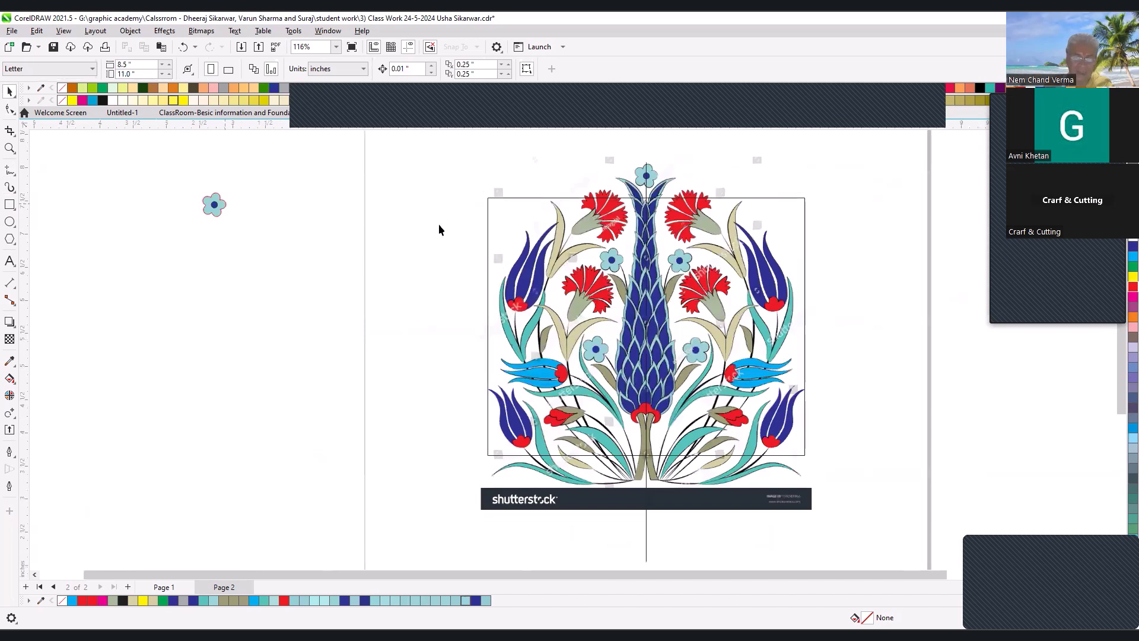
- Check the spare flower, the reference image and the grouped half motif by selecting each in turn
left_click(215, 209)
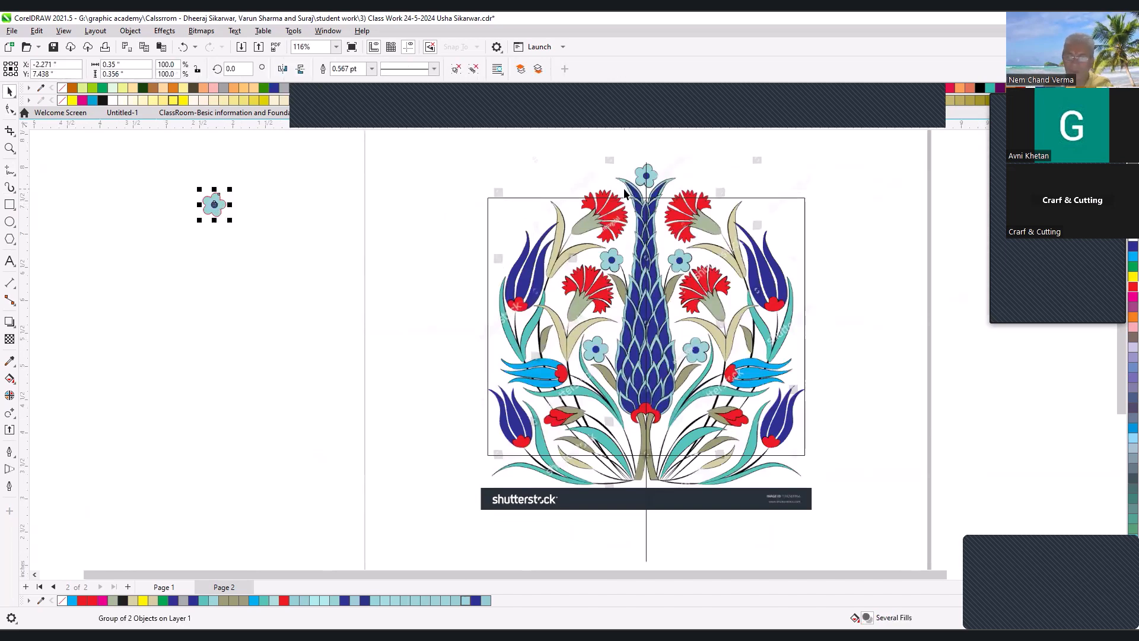
left_click(575, 179)
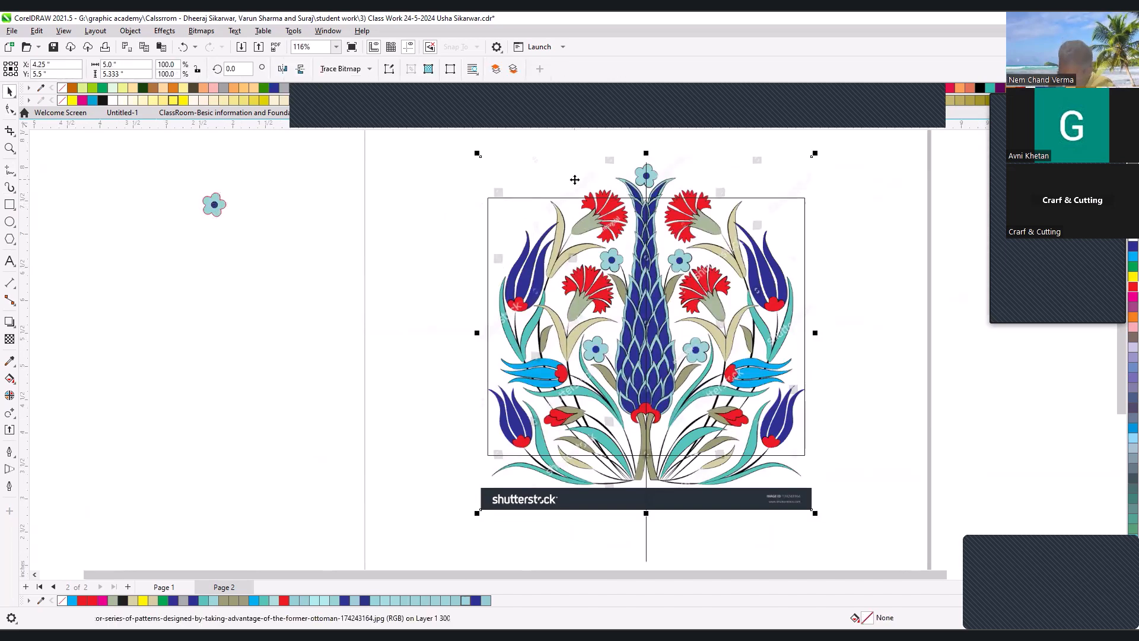
left_click(647, 178)
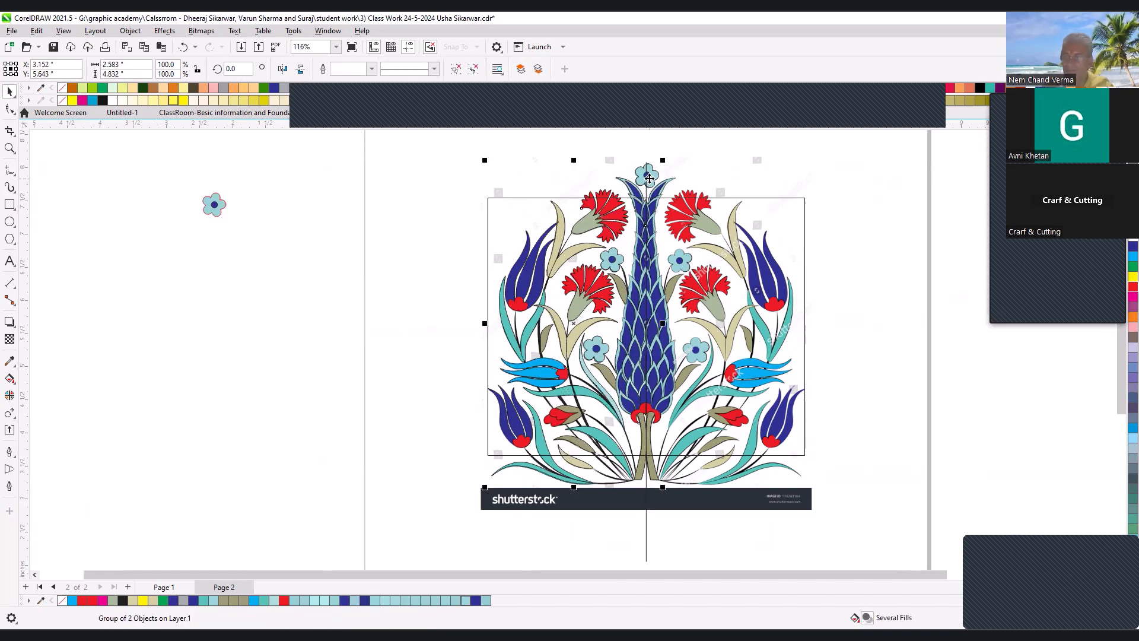
left_click_drag(406, 168, 870, 356)
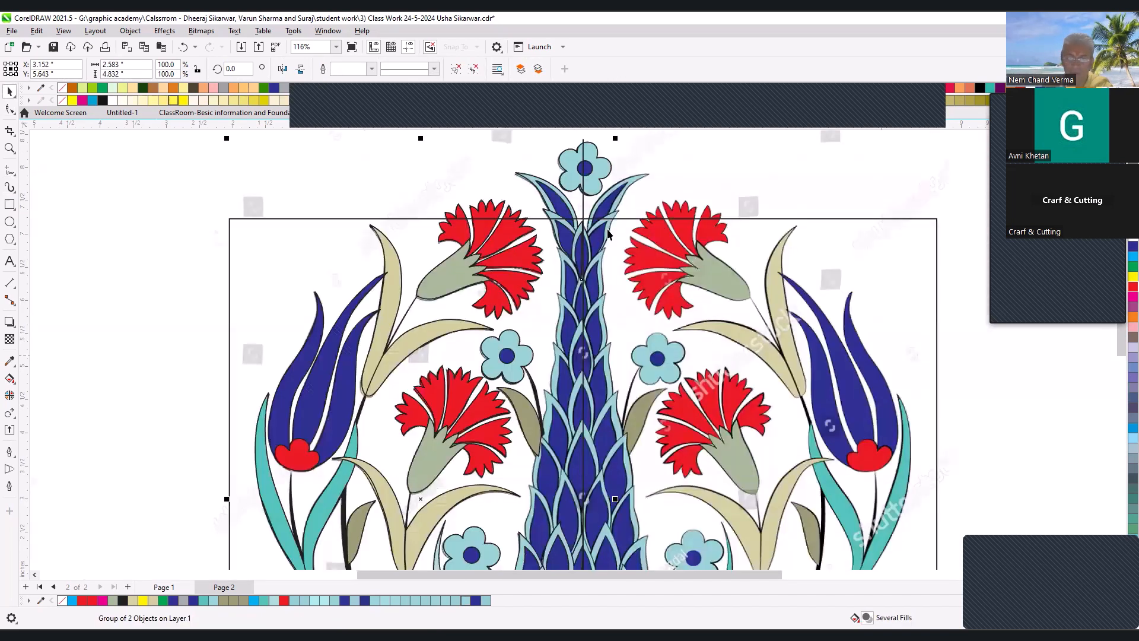
- Enlarge the rectangle and set its left edge on the vertical centre line so it covers the motif's right half on Page 2
left_click(583, 202)
scroll(584, 202, "down", 1)
left_click(729, 231)
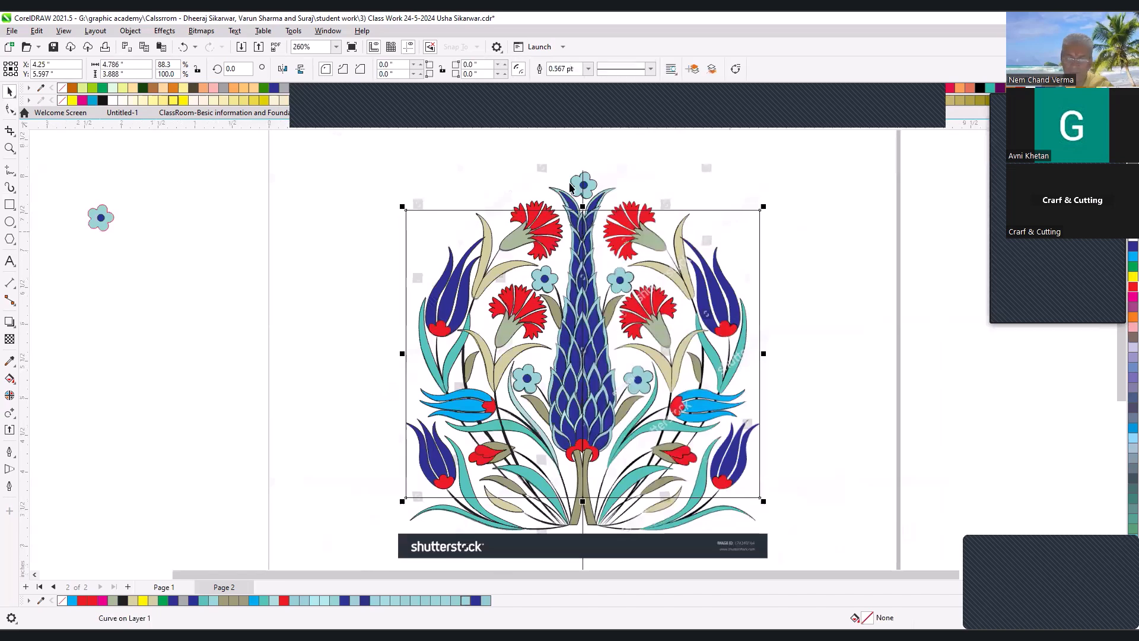
key("Page_Up")
key("p")
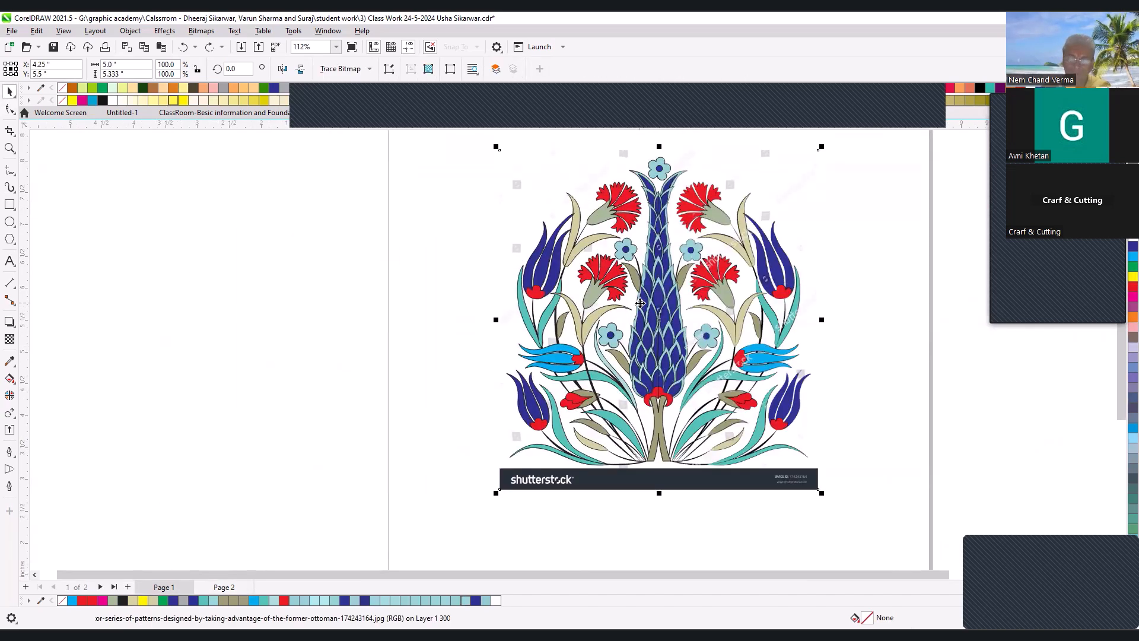
left_click(224, 587)
scroll(653, 310, "down", 3)
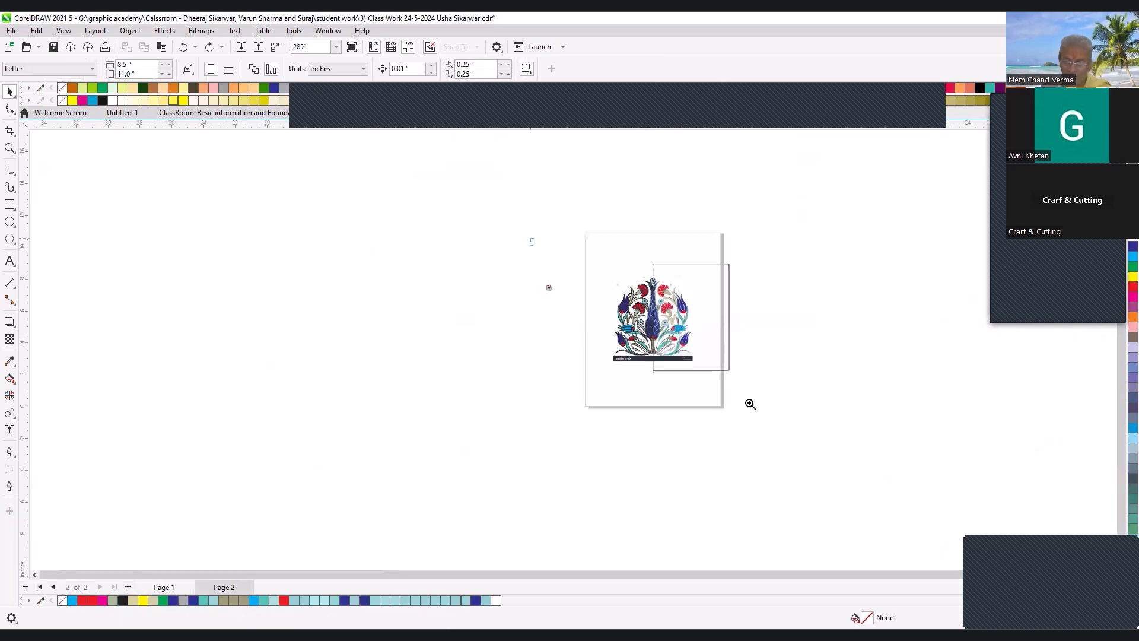
- Save the class work file, accepting the version 23.0 (2021) file format
scroll(627, 365, "up", 2)
key("ctrl+s")
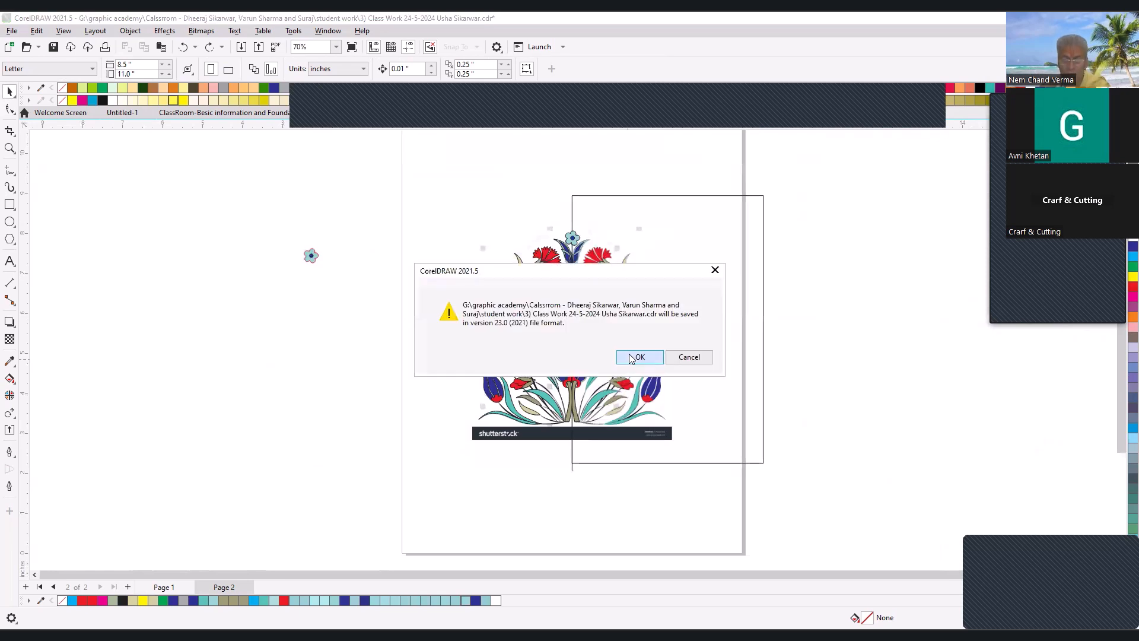
left_click(629, 357)
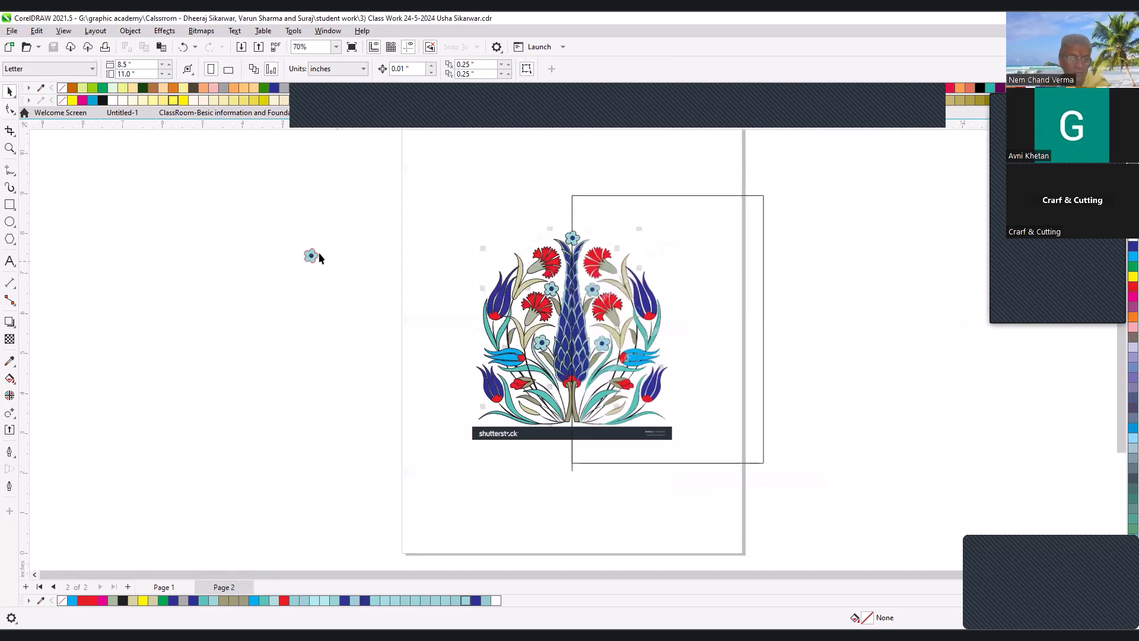
- Switch to the ClassRoom-Besic information and Foundation of Graphic Design-02 document and view the purple arch design
left_click(224, 112)
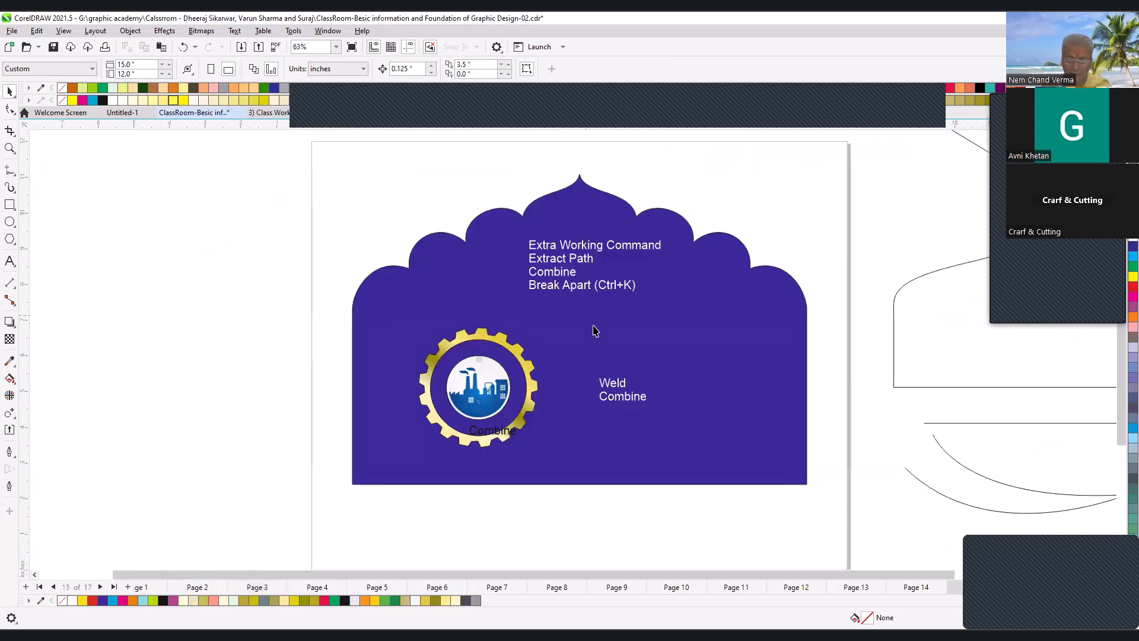
key("F3")
key("F2")
left_click_drag(426, 214, 710, 435)
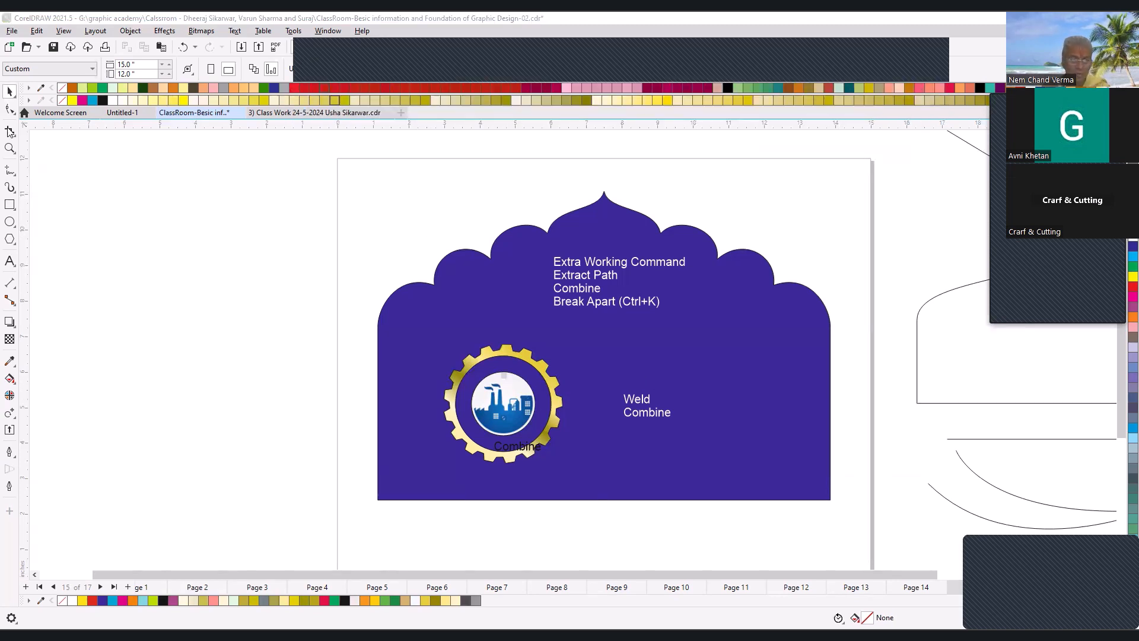
- Select the lower nodes of the pointed arch outline beside the page with the Shape tool
left_click(10, 110)
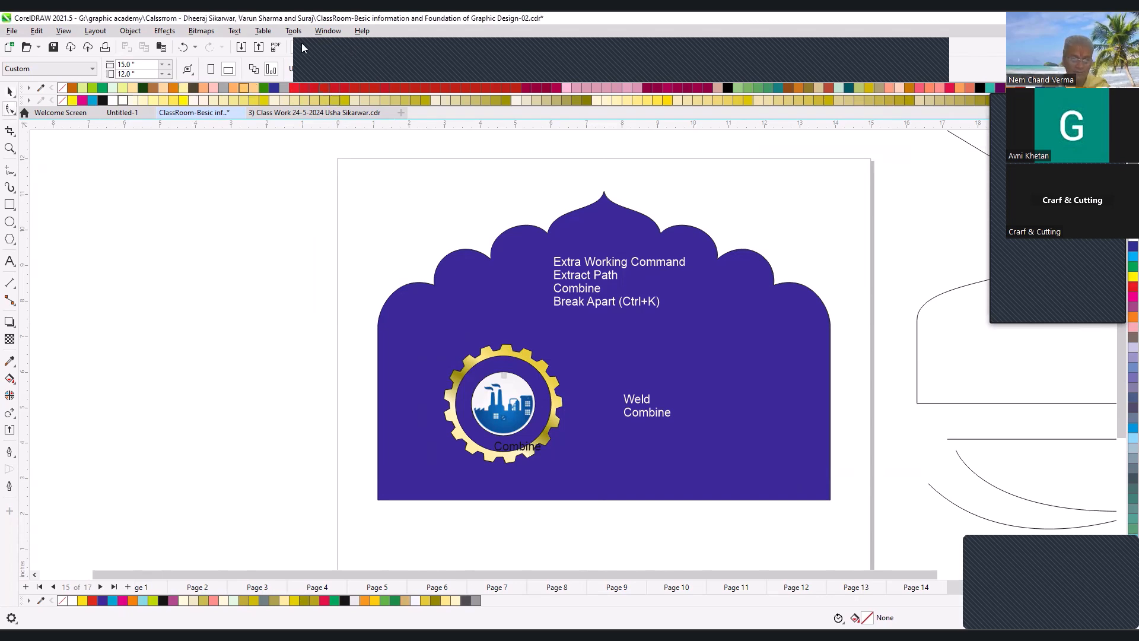
left_click(657, 368)
scroll(657, 368, "down", 2)
scroll(928, 469, "up", 2)
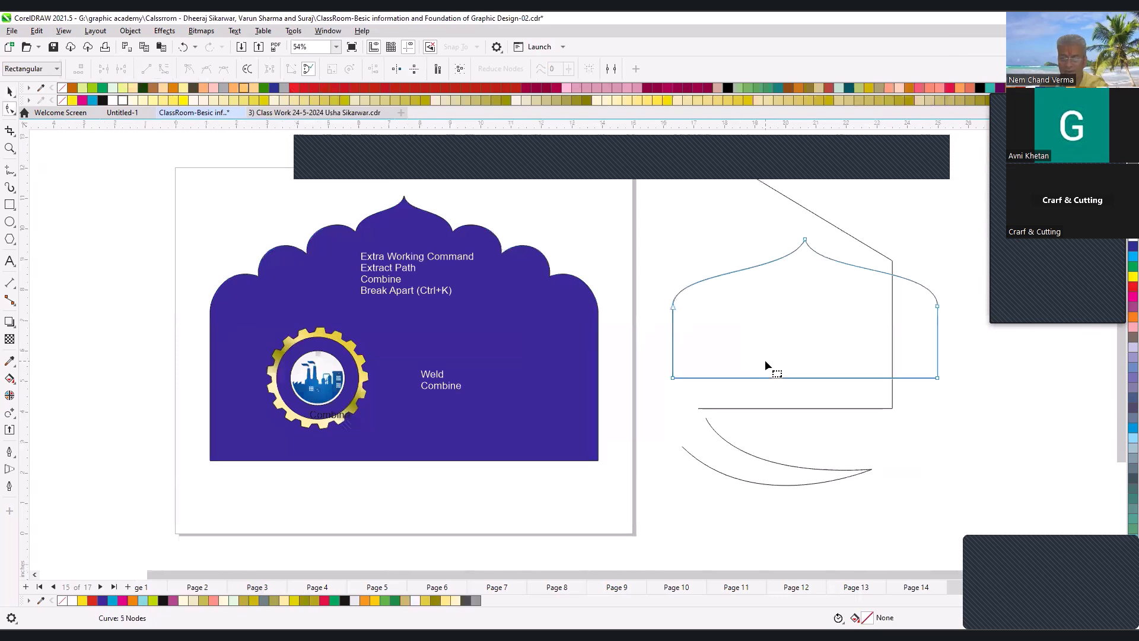
left_click(774, 236)
left_click_drag(655, 273, 968, 379)
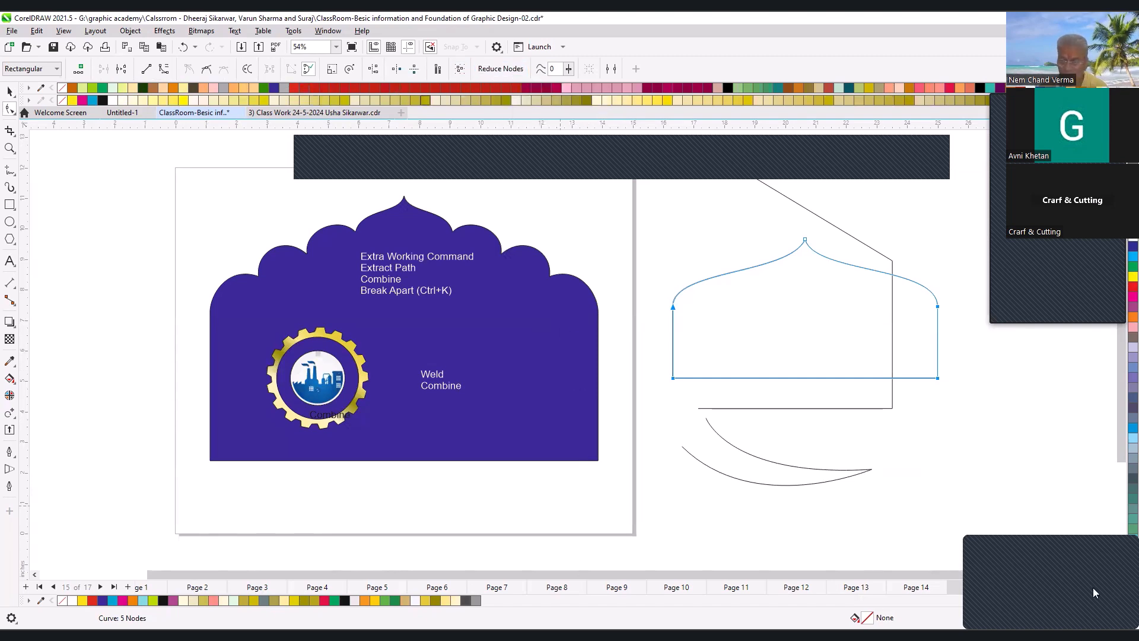
- Go to page 16 and centre the grey five-sided shape on the page
left_click(1044, 589)
scroll(637, 423, "down", 1)
key("F2")
left_click_drag(361, 272, 650, 491)
left_click(534, 376)
left_click_drag(535, 376, 964, 456)
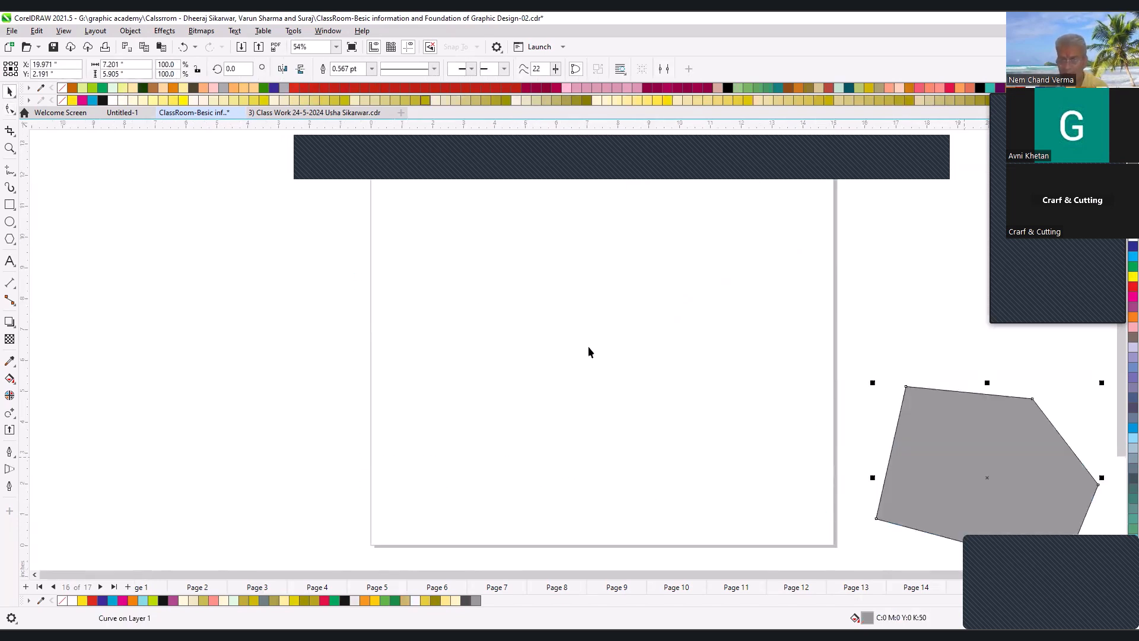
scroll(591, 344, "down", 1)
key("F2")
left_click_drag(420, 248, 855, 472)
key("ctrl+z")
key("F2")
left_click_drag(216, 234, 742, 483)
key("p")
scroll(544, 338, "down", 1)
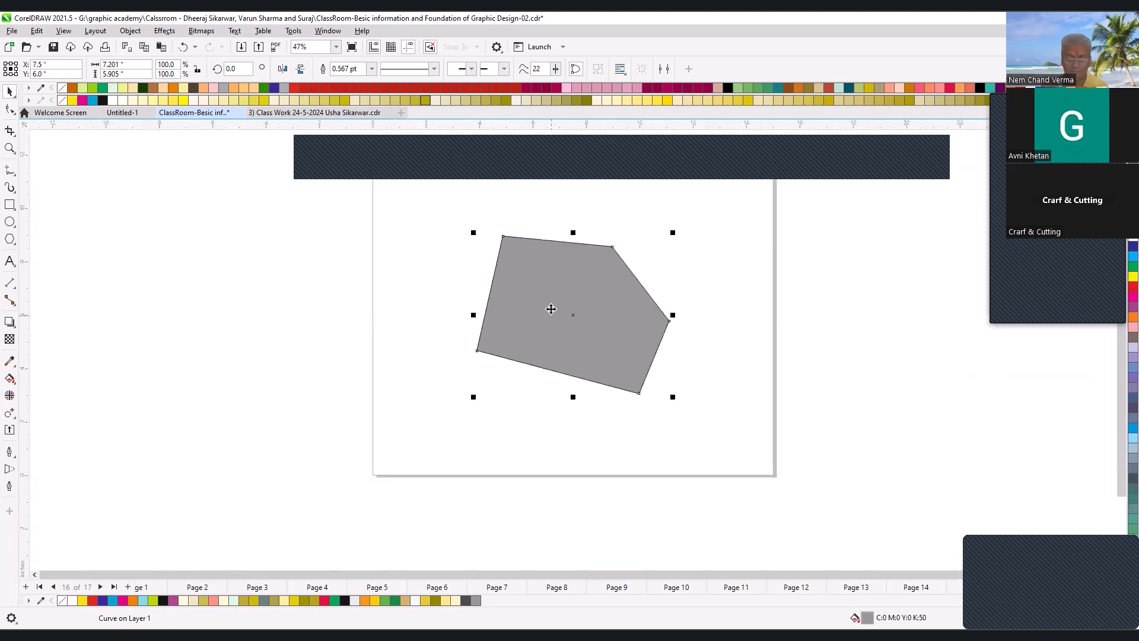
- Examine the grey shape's nodes with the Shape tool, selecting the node at its upper-right corner
key("shift+F2")
left_click(10, 109)
scroll(599, 272, "down", 2)
key("F2")
left_click_drag(451, 206, 773, 432)
scroll(524, 288, "down", 1)
key("F2")
left_click_drag(415, 213, 644, 341)
left_click_drag(629, 209, 707, 245)
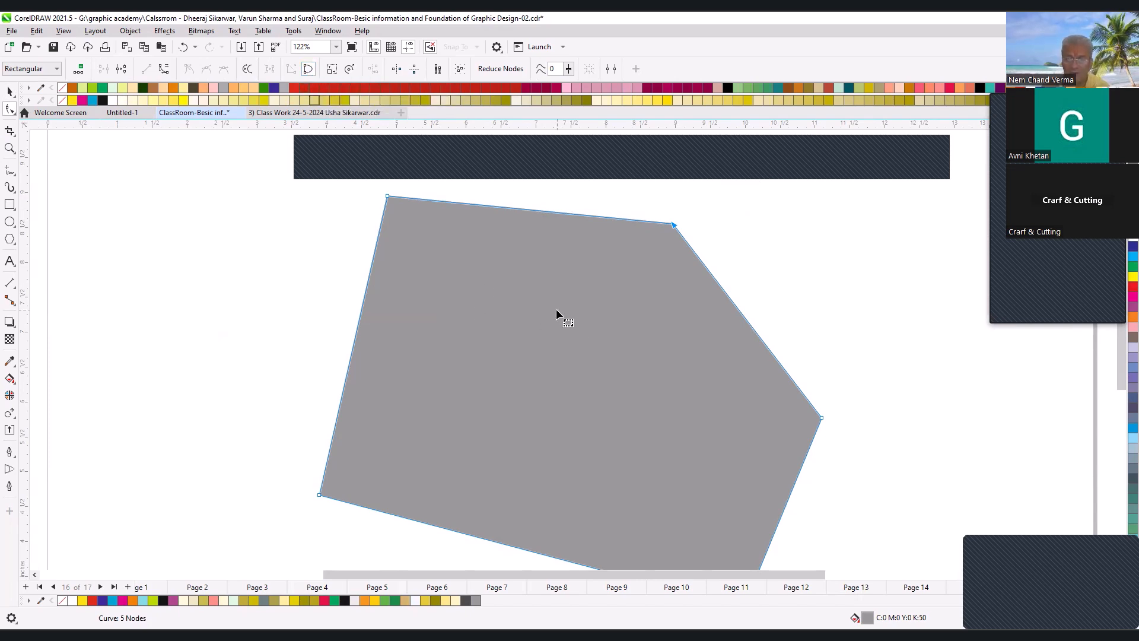
left_click(191, 248)
key("space")
left_click(468, 286)
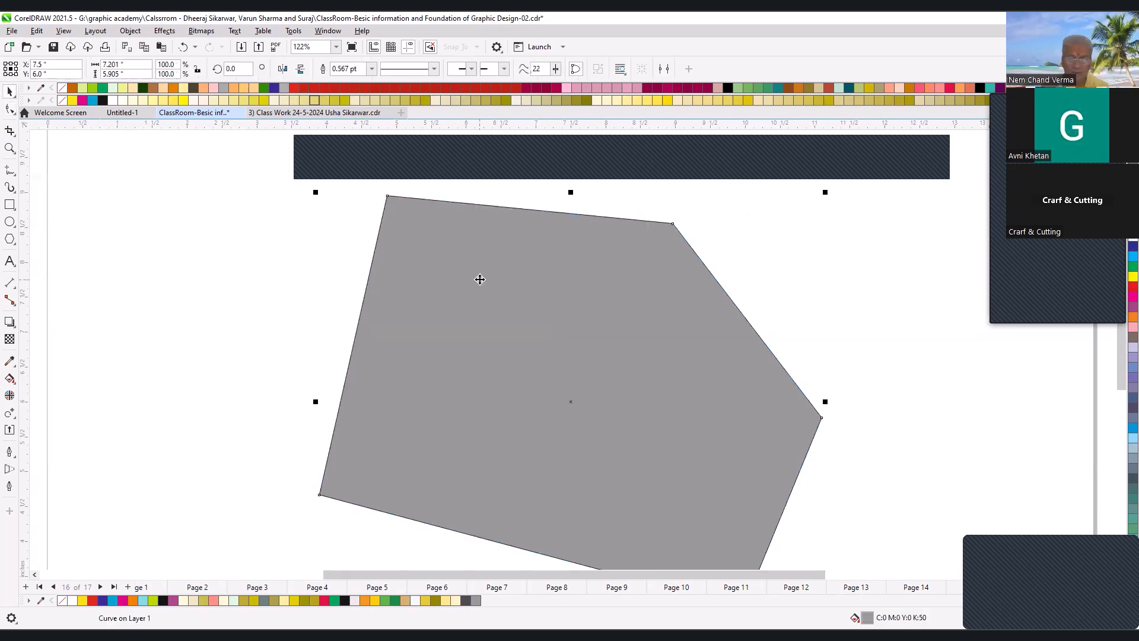
key("space")
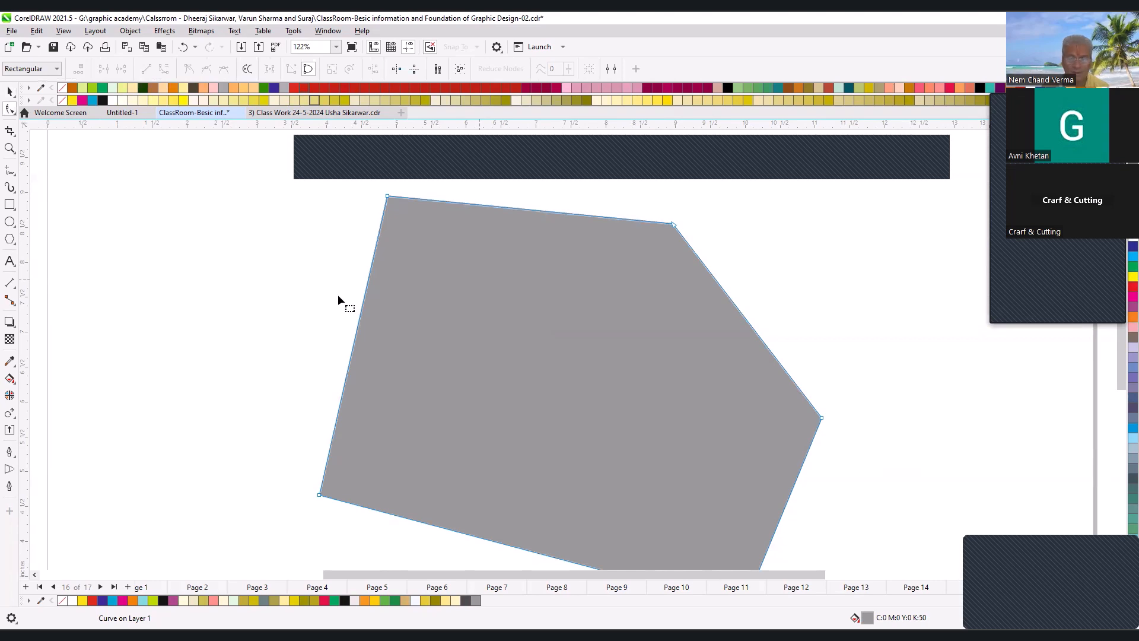
- Draw an open, nearly triangular shape of three straight segments, about 1.65 by 2.04 in, beside the grey shape
left_click(10, 170)
left_click(115, 228)
left_click(114, 375)
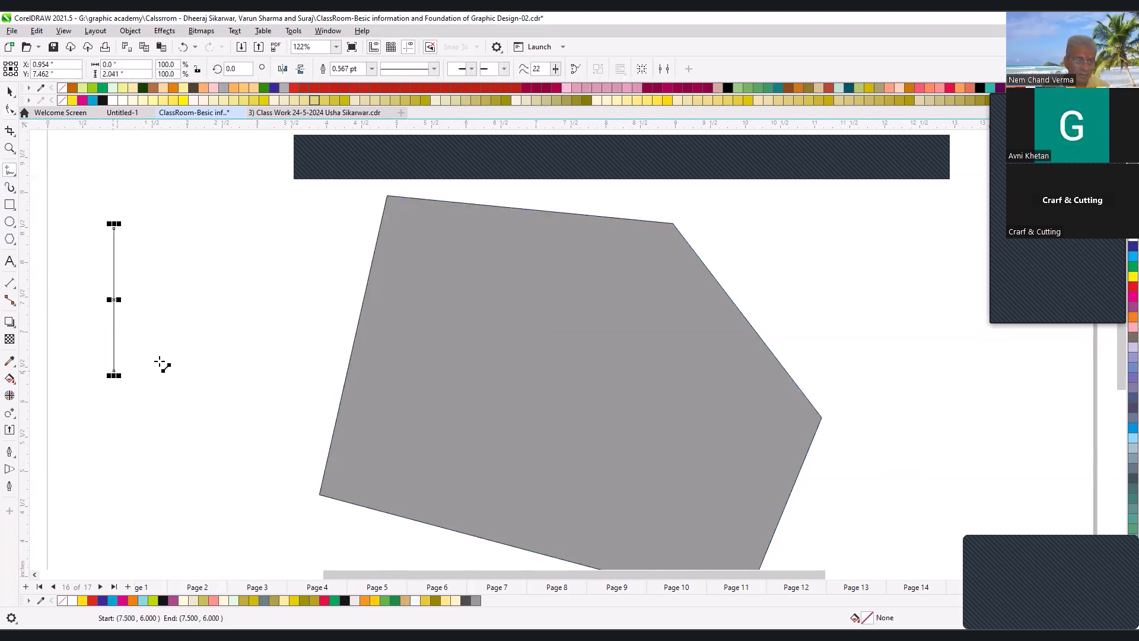
double_click(229, 339)
left_click(136, 226)
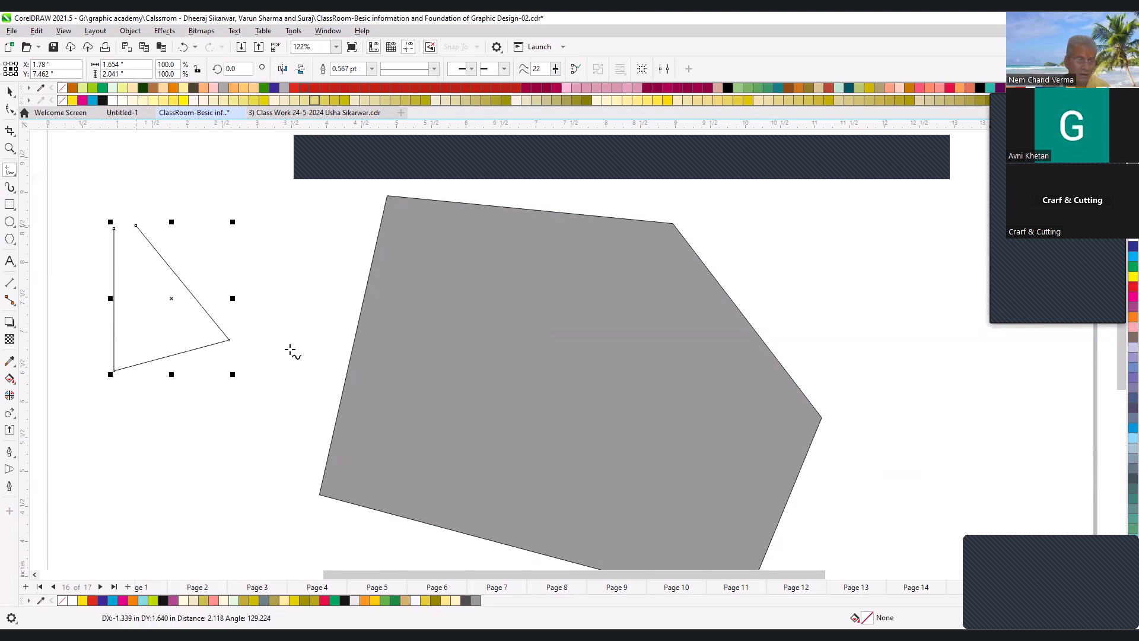
- Compare the nodes of the open three-segment shape with those of the closed grey shape using the Shape tool
left_click(10, 109)
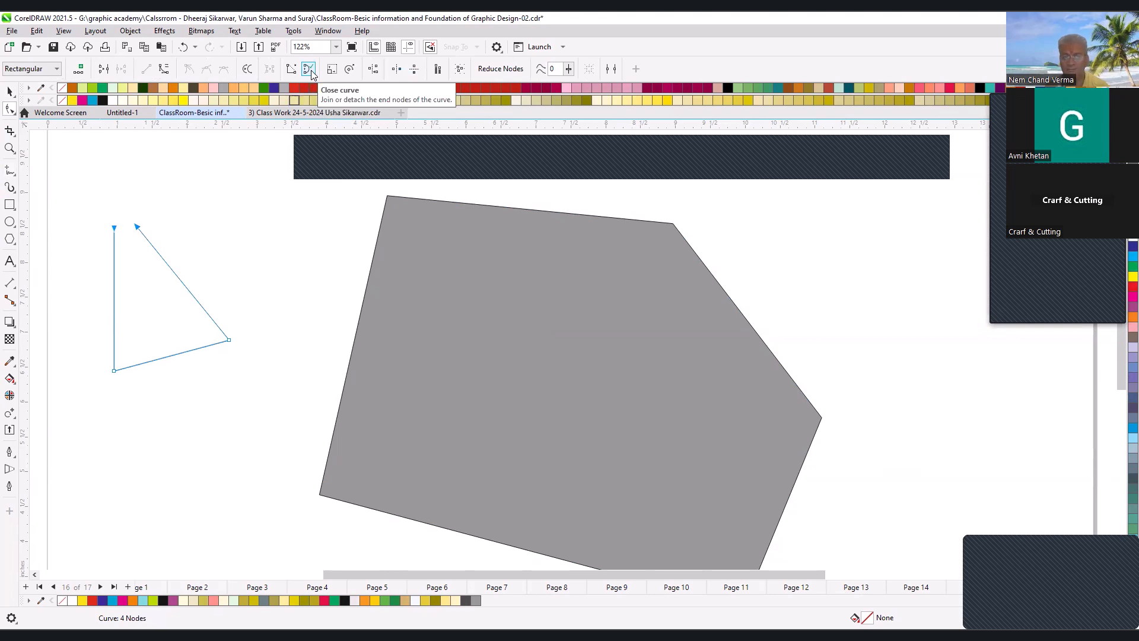
left_click(681, 348)
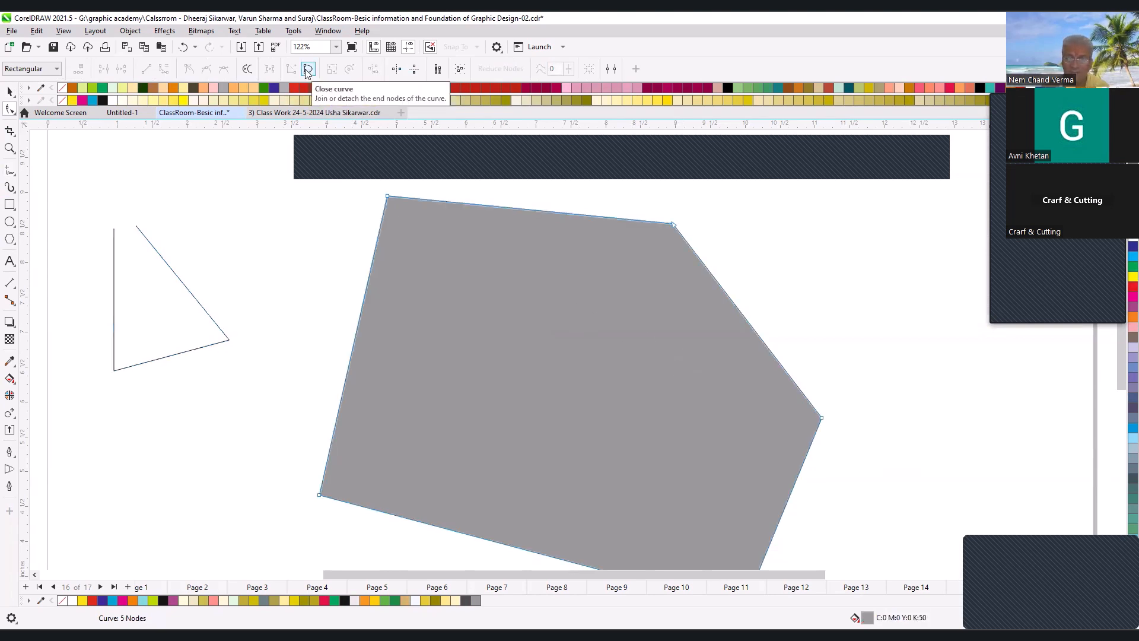
left_click(172, 278)
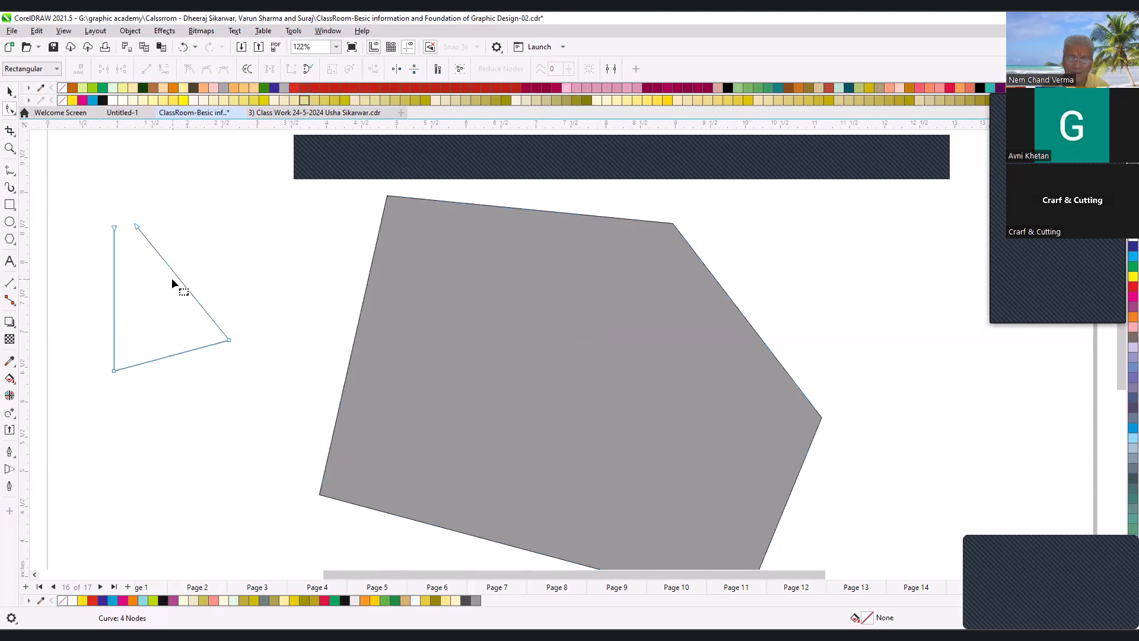
- Try closing the open shape across its two end nodes and detaching them again, undoing both changes
left_click(307, 71)
left_click_drag(94, 196, 240, 258)
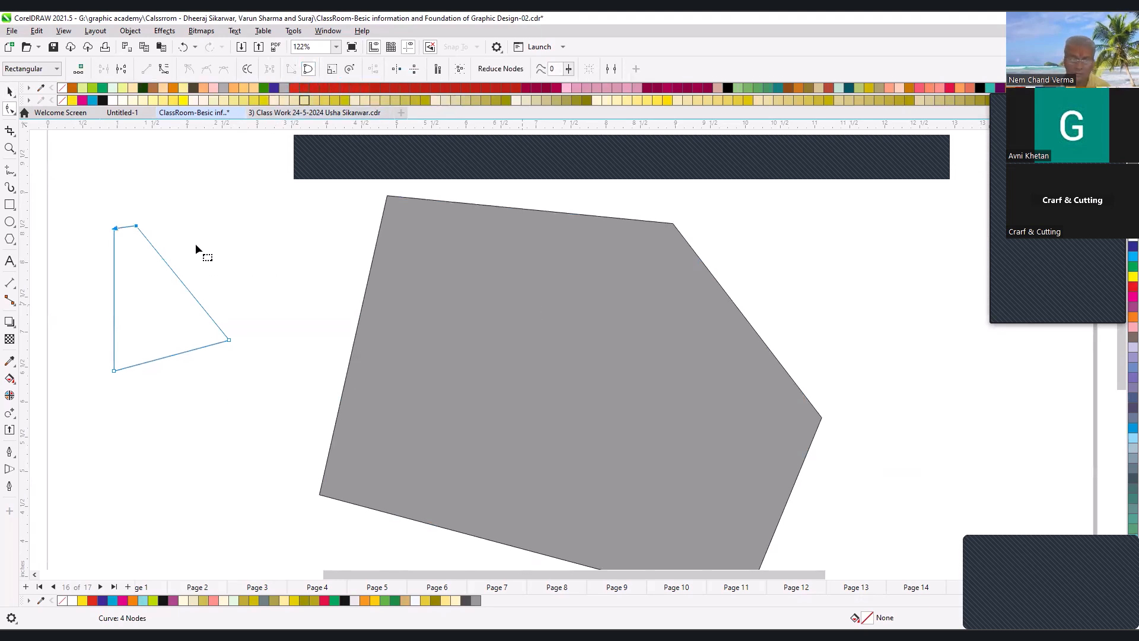
left_click(304, 68)
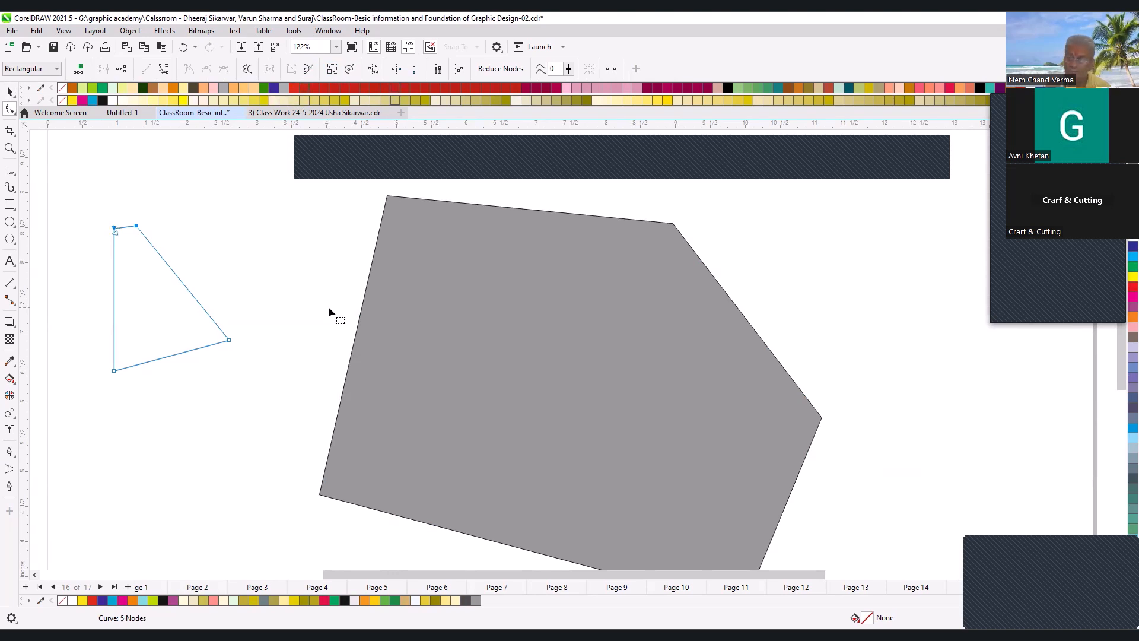
key("ctrl+z")
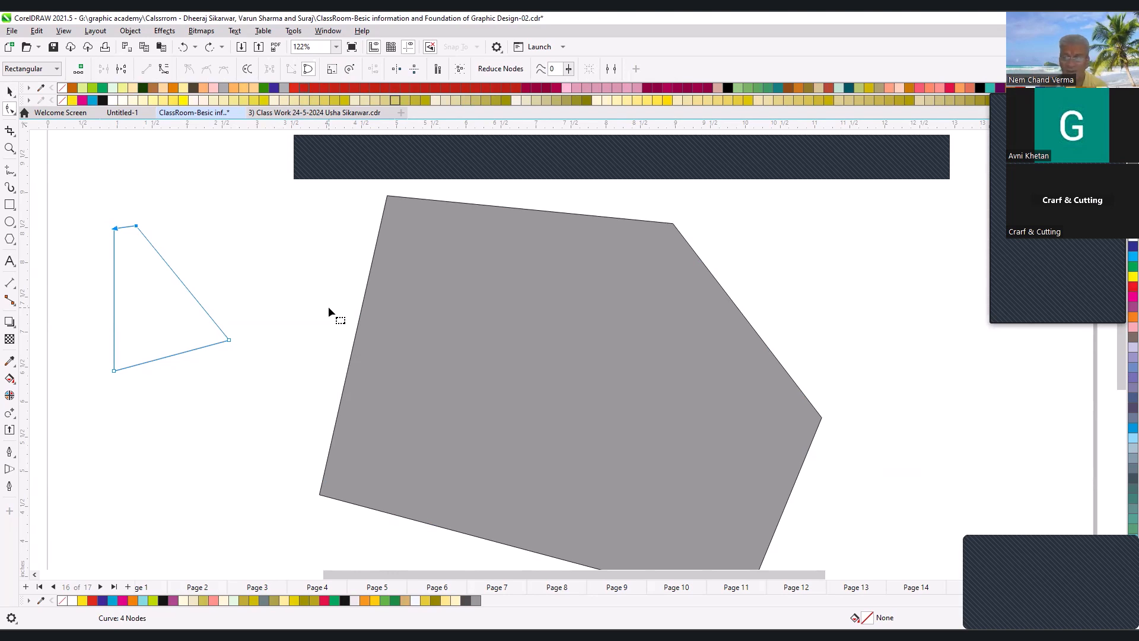
key("ctrl+z")
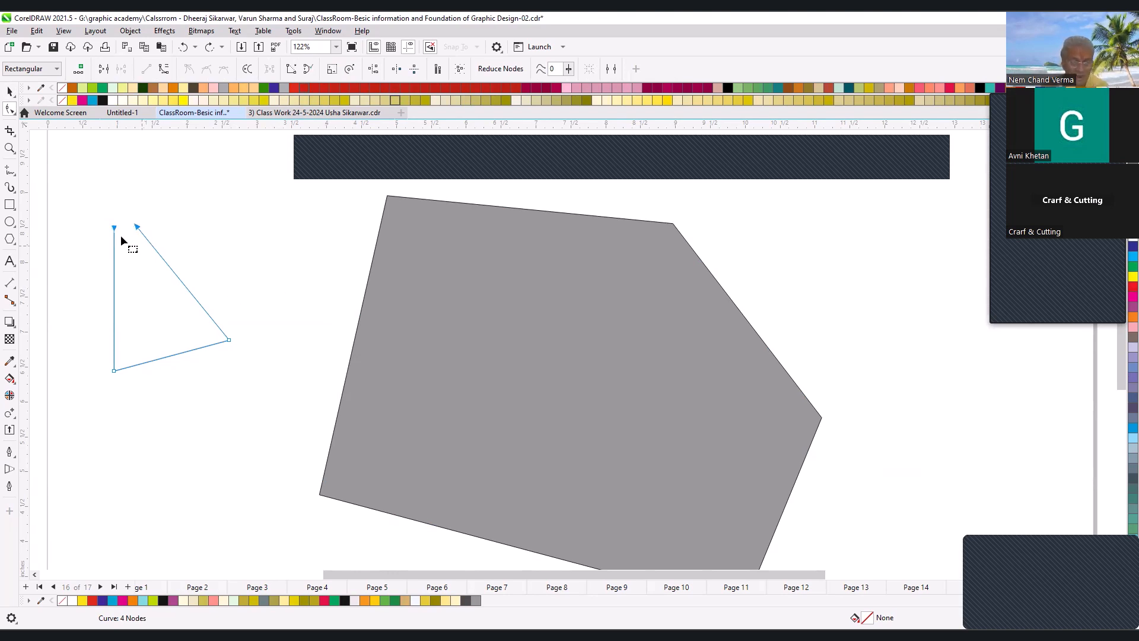
- Move the open shape's upper-right end node further right and close the curve between its two end nodes
left_click_drag(87, 204, 203, 270)
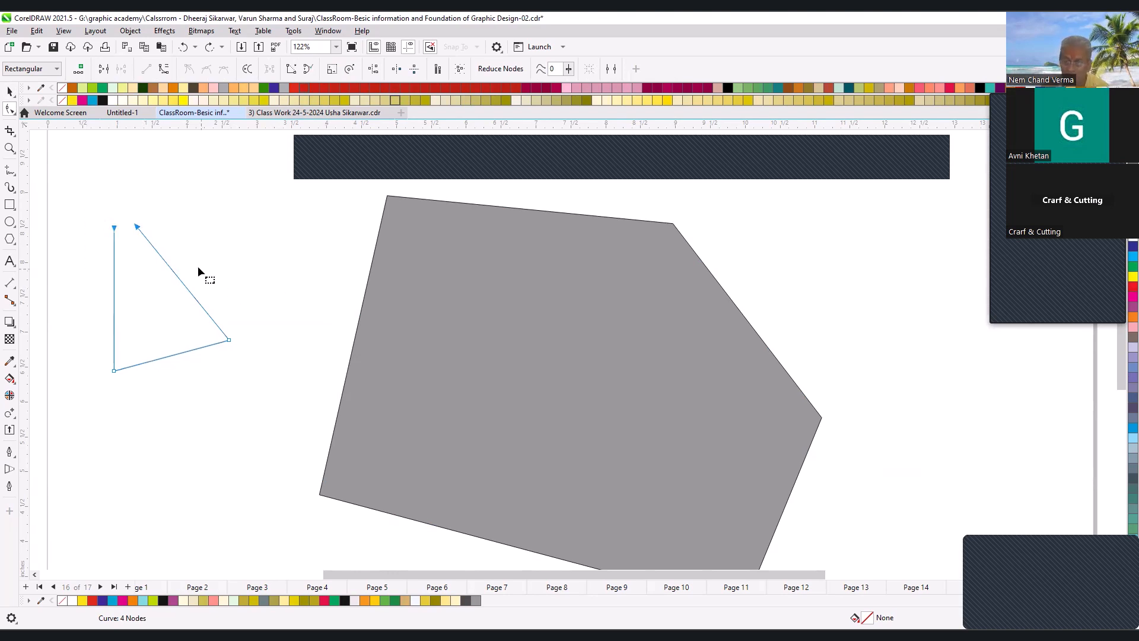
key("space")
key("space")
left_click_drag(137, 227, 165, 229)
left_click_drag(52, 204, 205, 245)
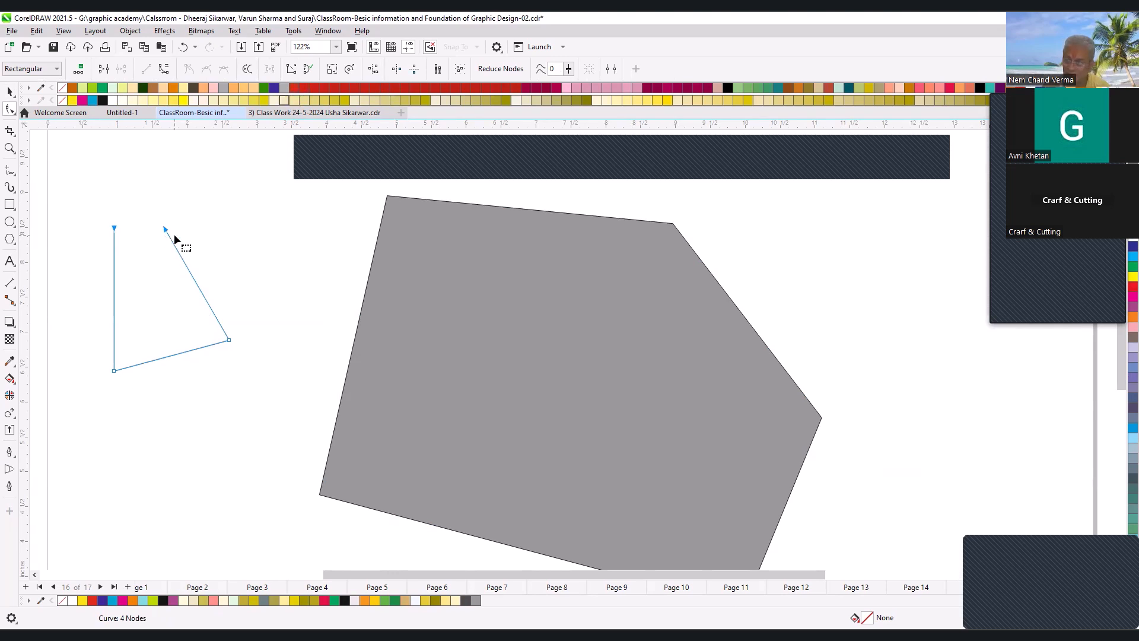
left_click(310, 71)
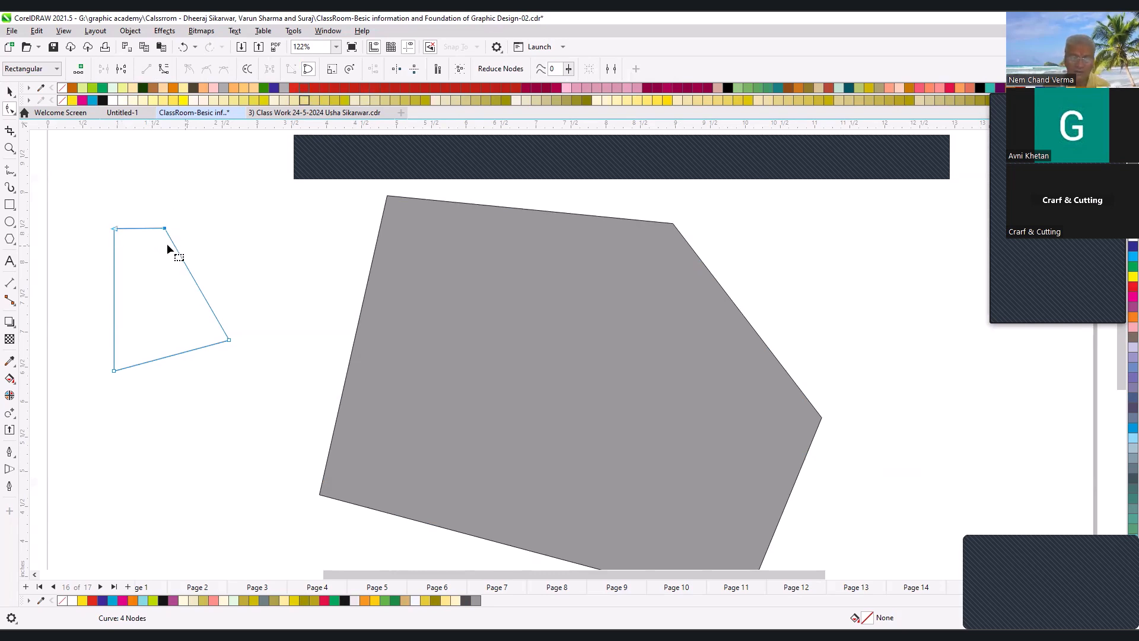
- Try opening the small closed outline shape's curve at its upper-left node, then undo the change
left_click(302, 74)
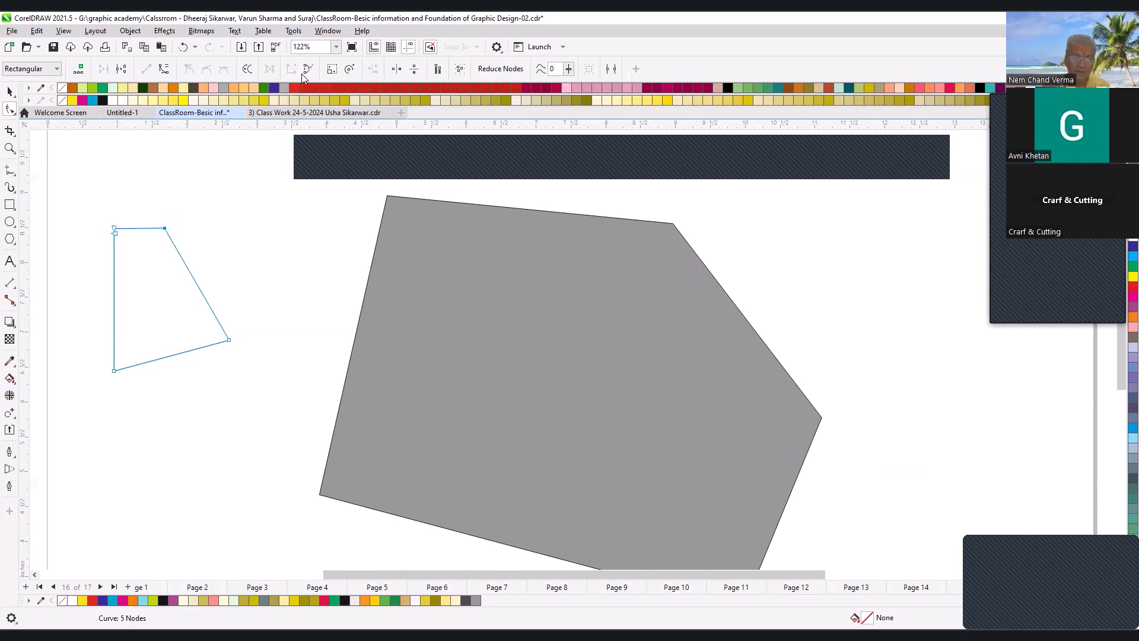
left_click_drag(52, 202, 272, 378)
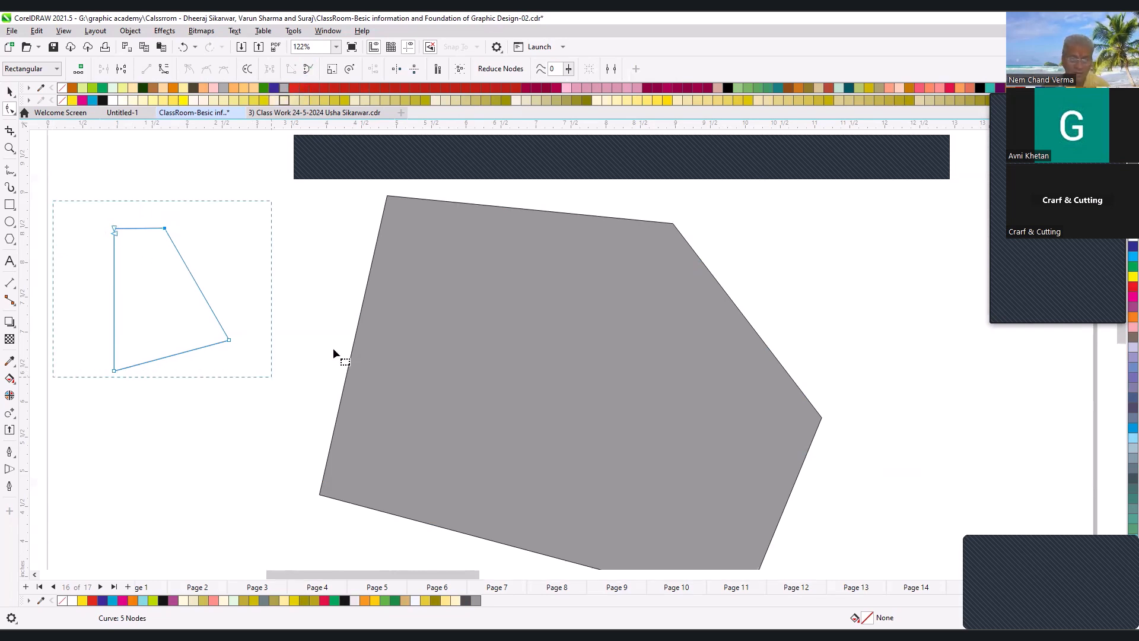
key("ctrl+z")
- Break open the grey shape's closed curve at its upper-right node with the Shape tool
scroll(407, 283, "down", 1)
scroll(446, 283, "down", 2)
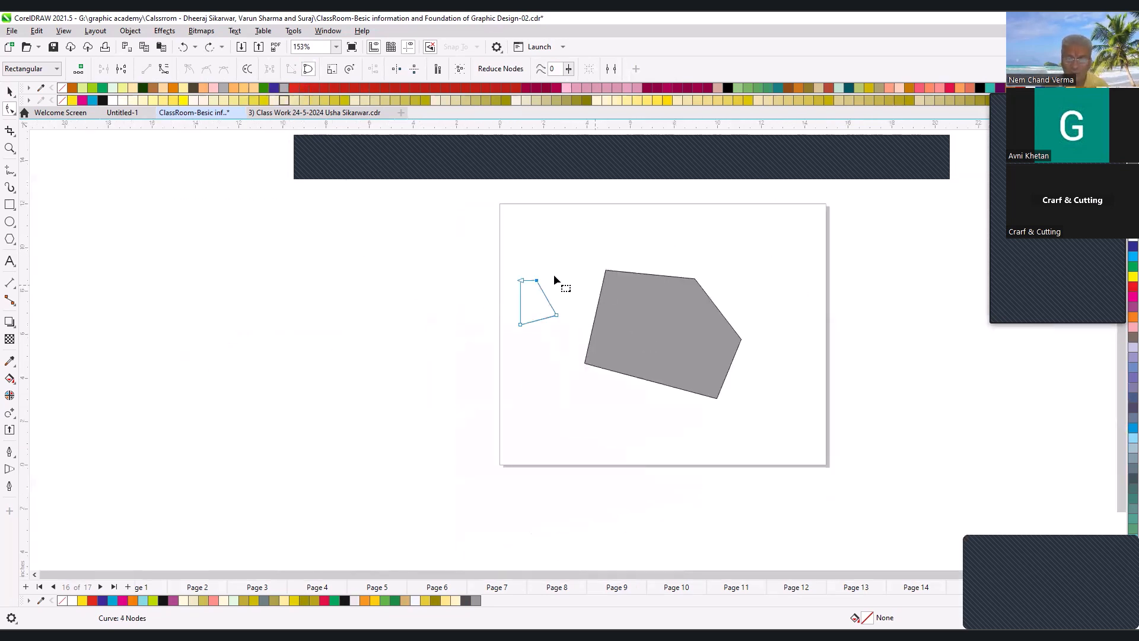
key("F2")
left_click_drag(402, 232, 821, 424)
left_click(740, 303)
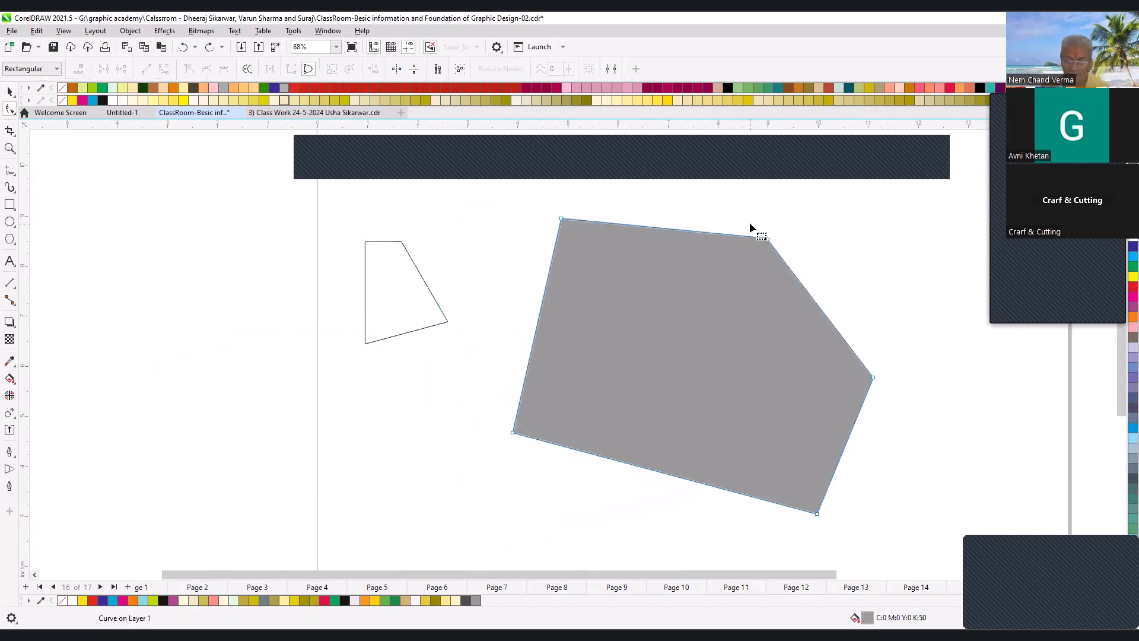
left_click_drag(553, 214, 618, 261)
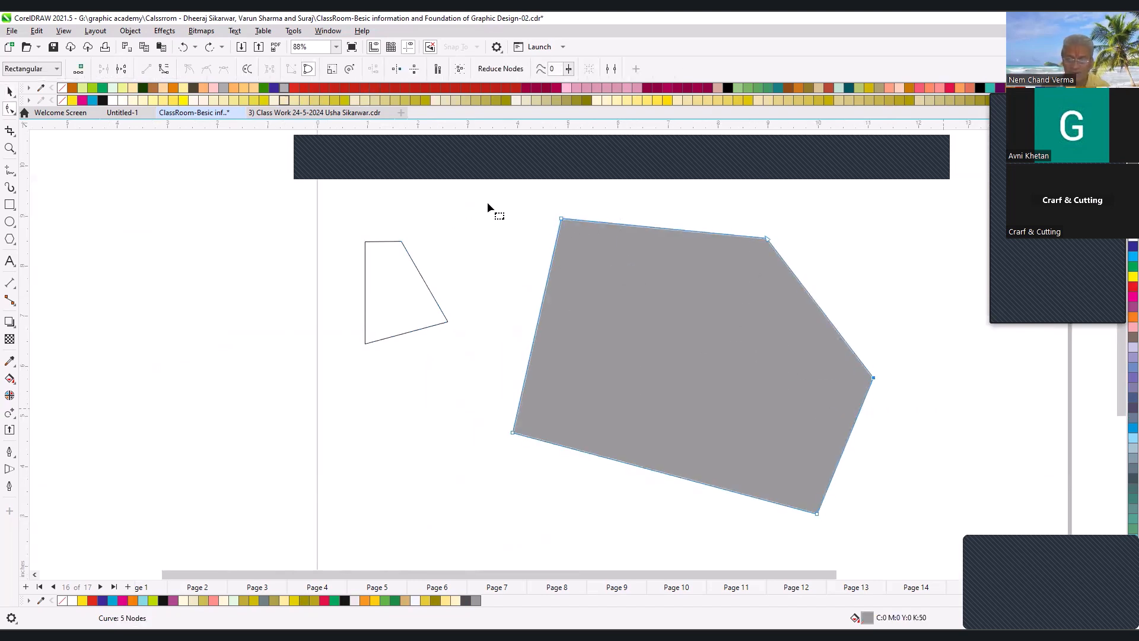
left_click(307, 69)
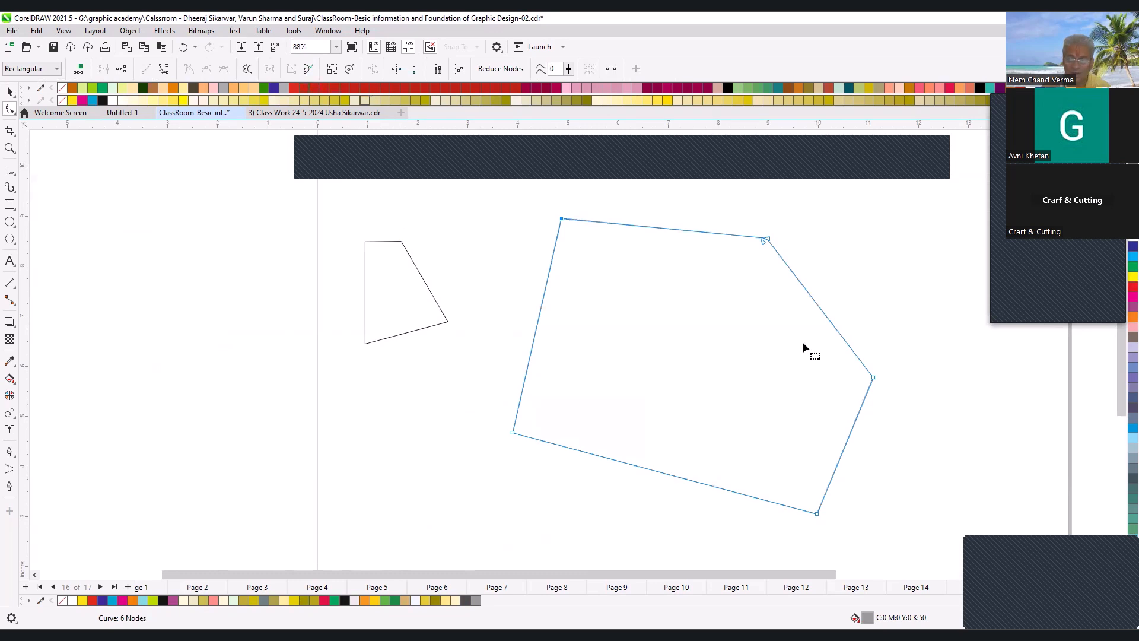
- Move one of the grey shape's separated end nodes slightly up and right, and close the curve between the two ends
left_click_drag(764, 244, 785, 230)
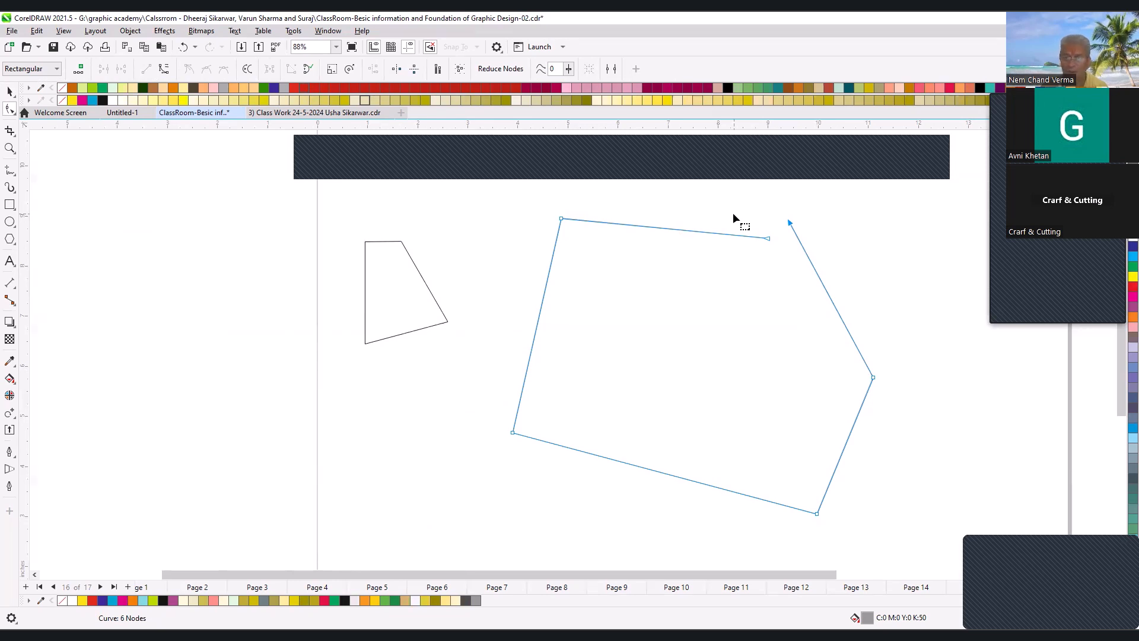
left_click(308, 70)
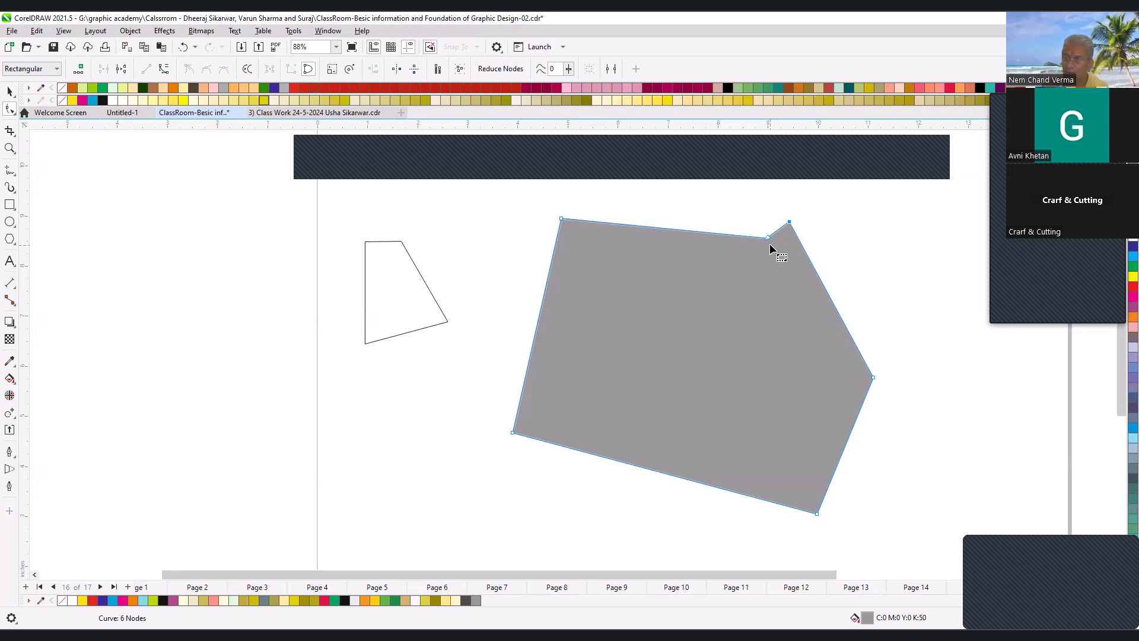
key("space")
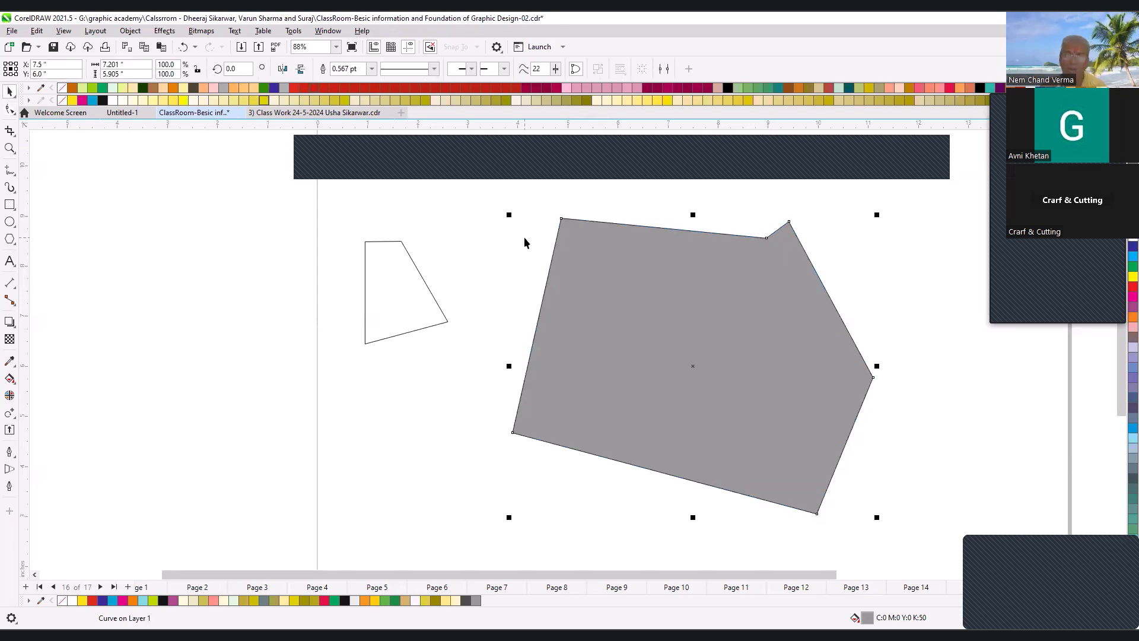
- Insert a new blank page between page 16 and the page of floral reference images
scroll(524, 237, "down", 2)
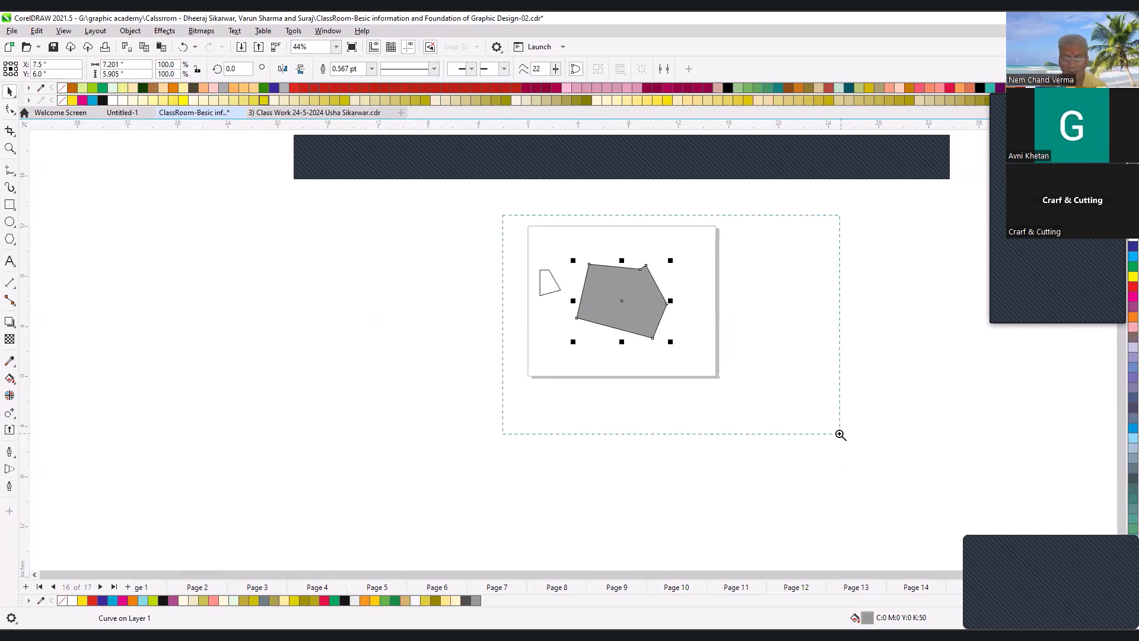
left_click_drag(503, 215, 840, 433)
left_click(1082, 590)
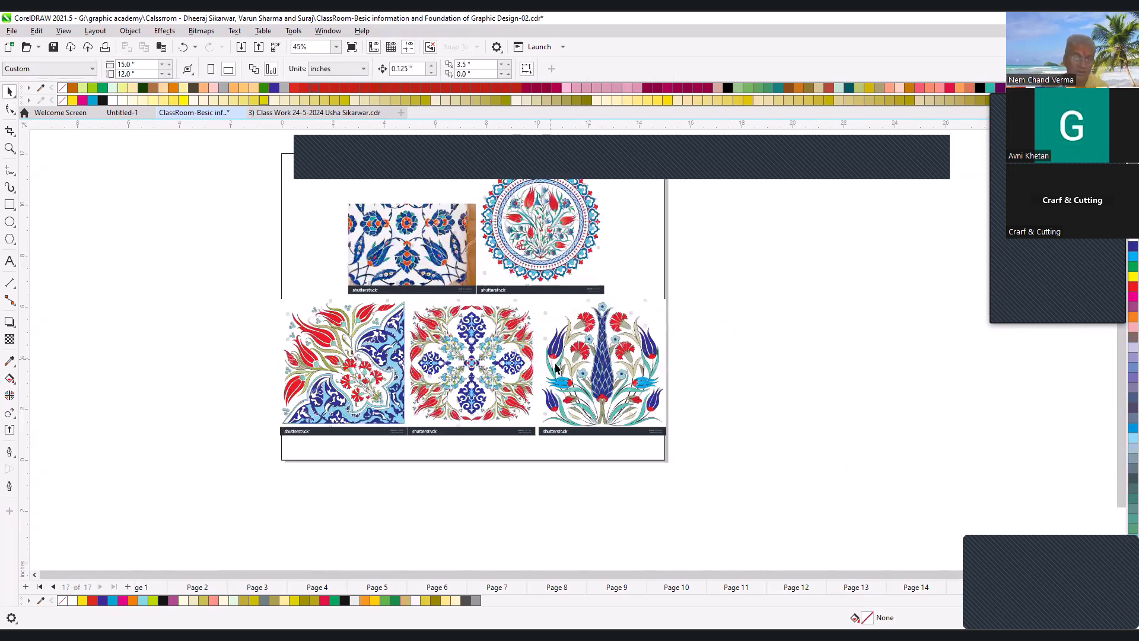
left_click(1034, 590)
left_click(127, 586)
scroll(422, 351, "down", 1)
key("F2")
left_click_drag(332, 237, 592, 417)
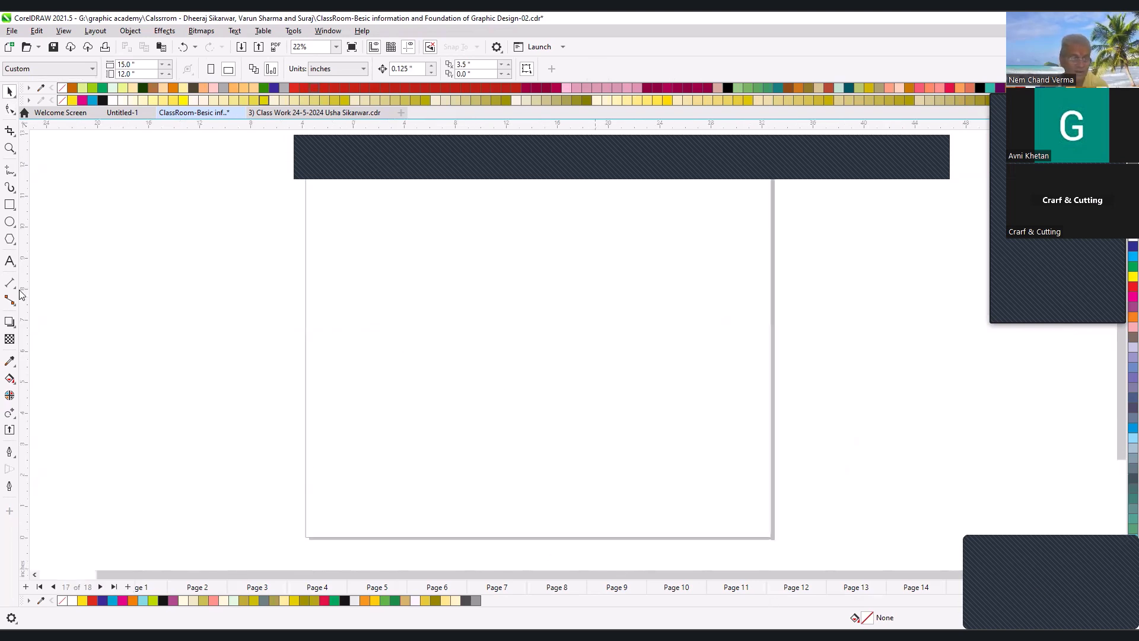
- Draw a rectangle about 9.96 by 5.64 in on the new page, fill it with C100 M100 Y0 K0 blue, and convert it to curves
left_click(9, 204)
left_click_drag(374, 241, 684, 417)
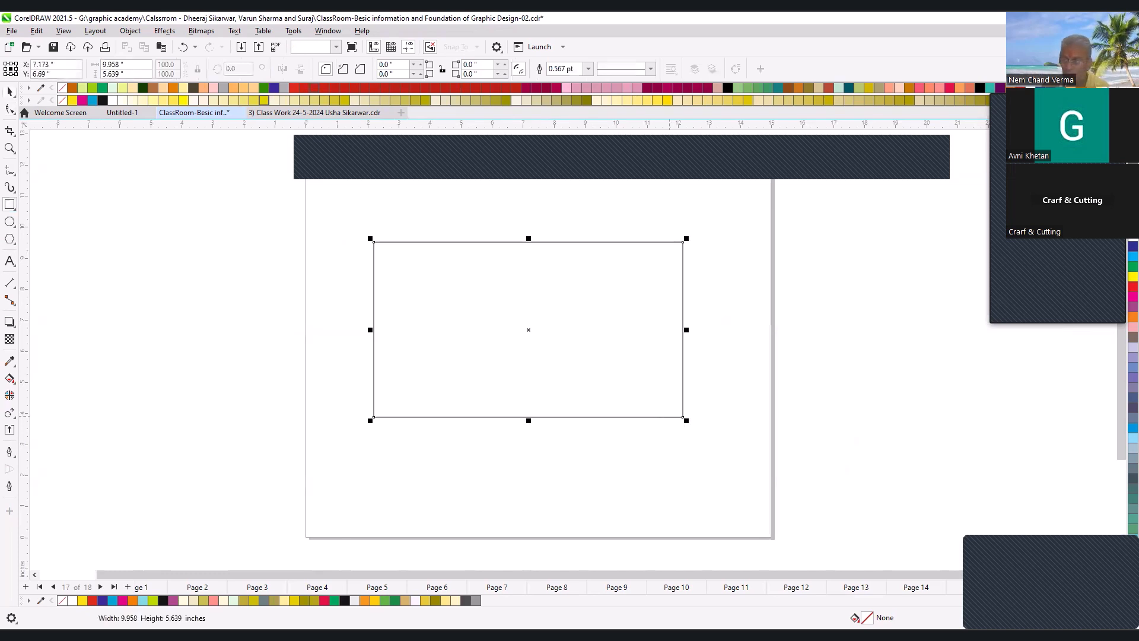
left_click(1133, 245)
key("ctrl+q")
- Select all four nodes of the blue rectangle with the Shape tool and shift them slightly down and right
left_click(10, 112)
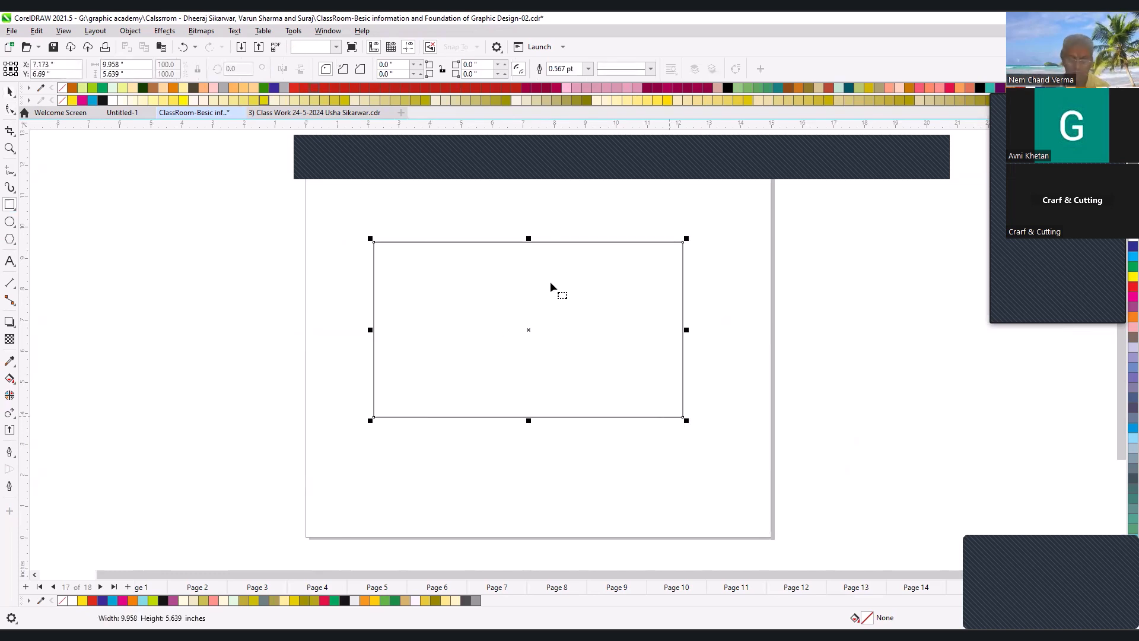
scroll(428, 243, "up", 2)
left_click_drag(323, 236, 851, 314)
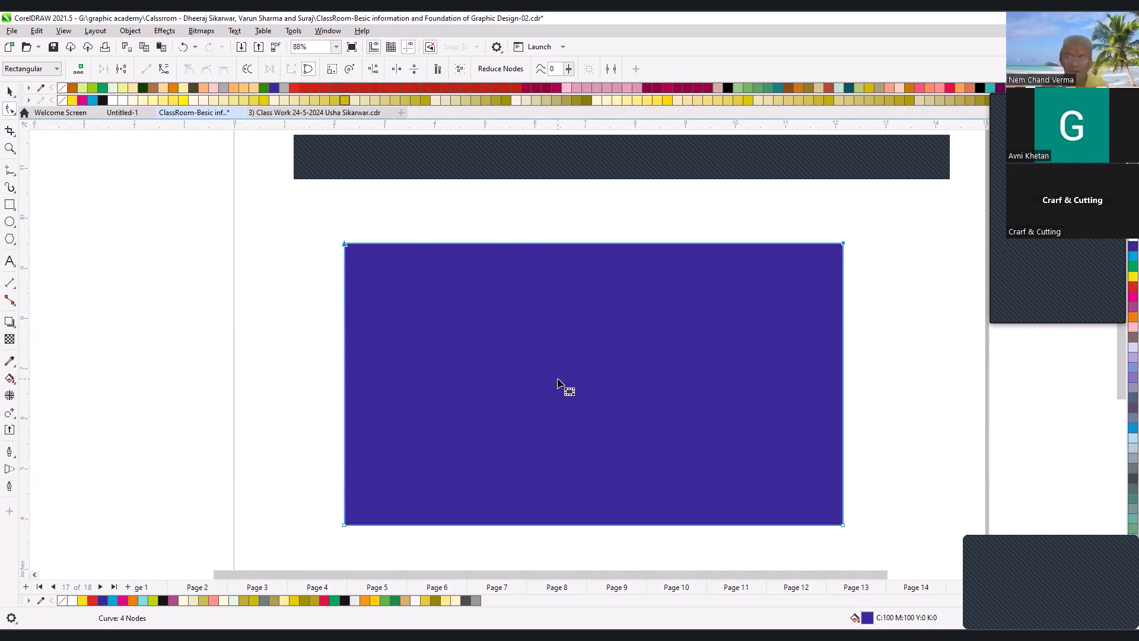
scroll(560, 386, "down", 2)
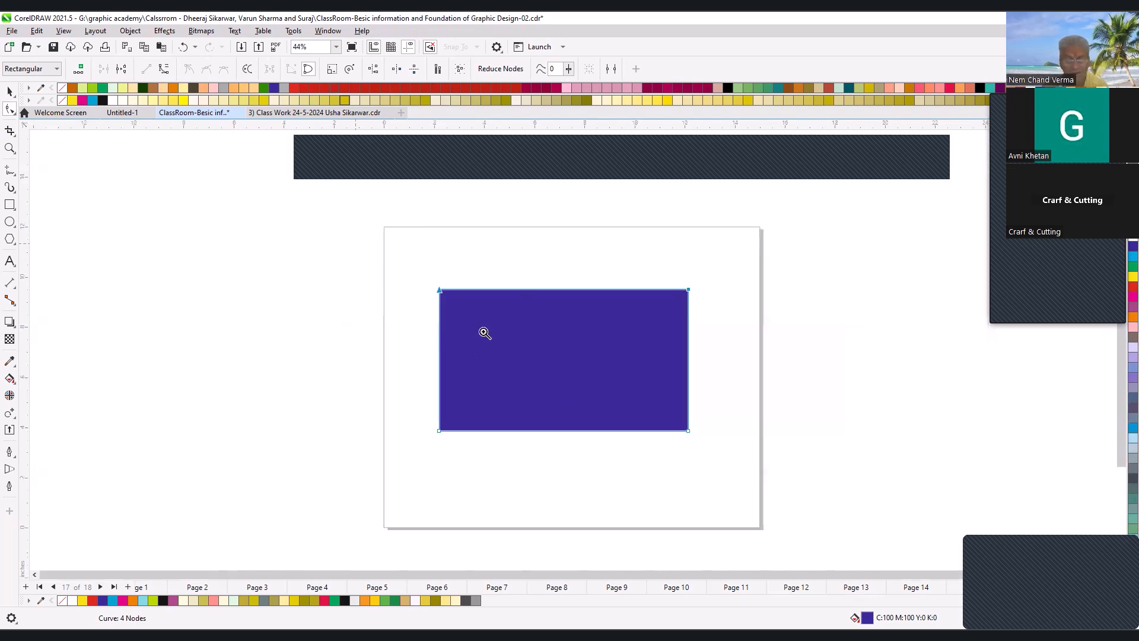
scroll(483, 331, "up", 1)
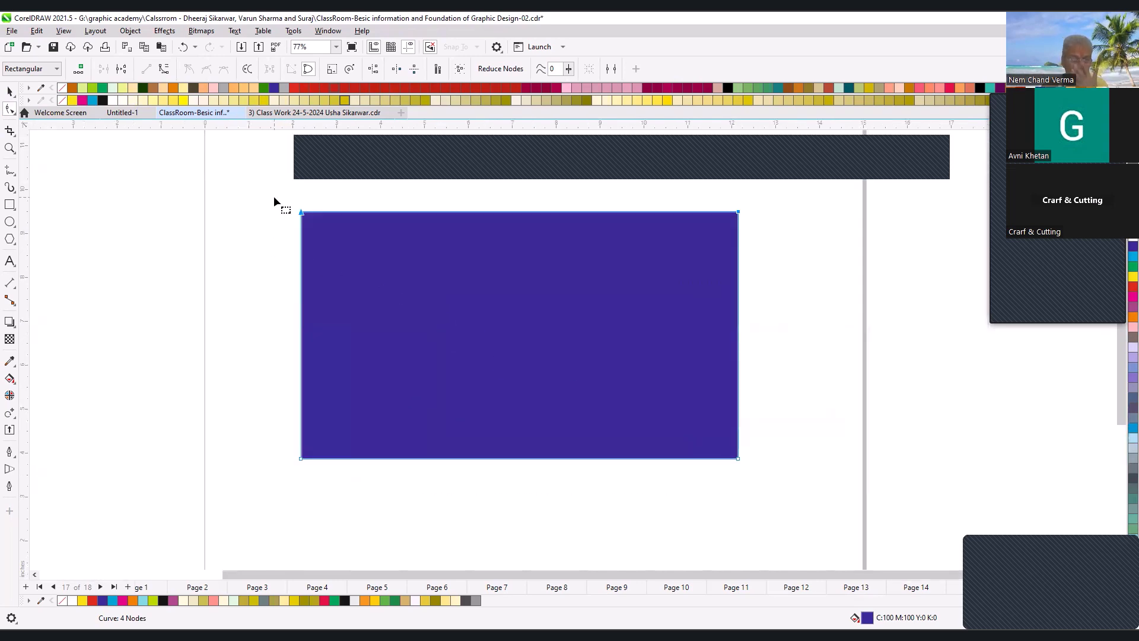
left_click_drag(273, 196, 763, 489)
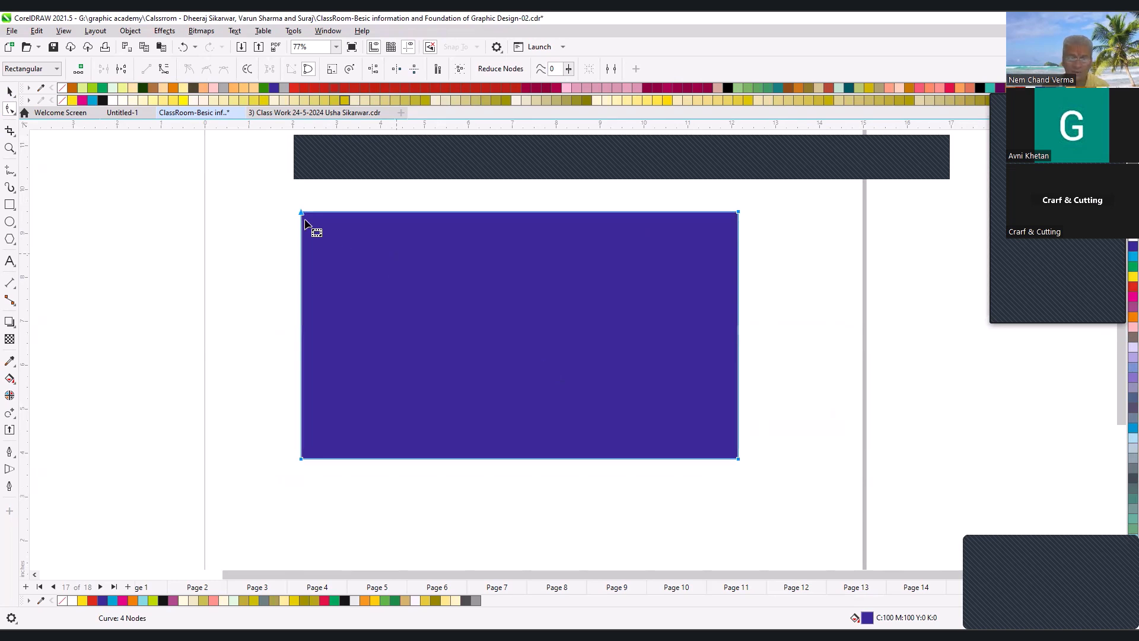
mouse_move(303, 214)
left_mouse_down()
mouse_move(310, 242)
mouse_move(308, 219)
left_mouse_up()
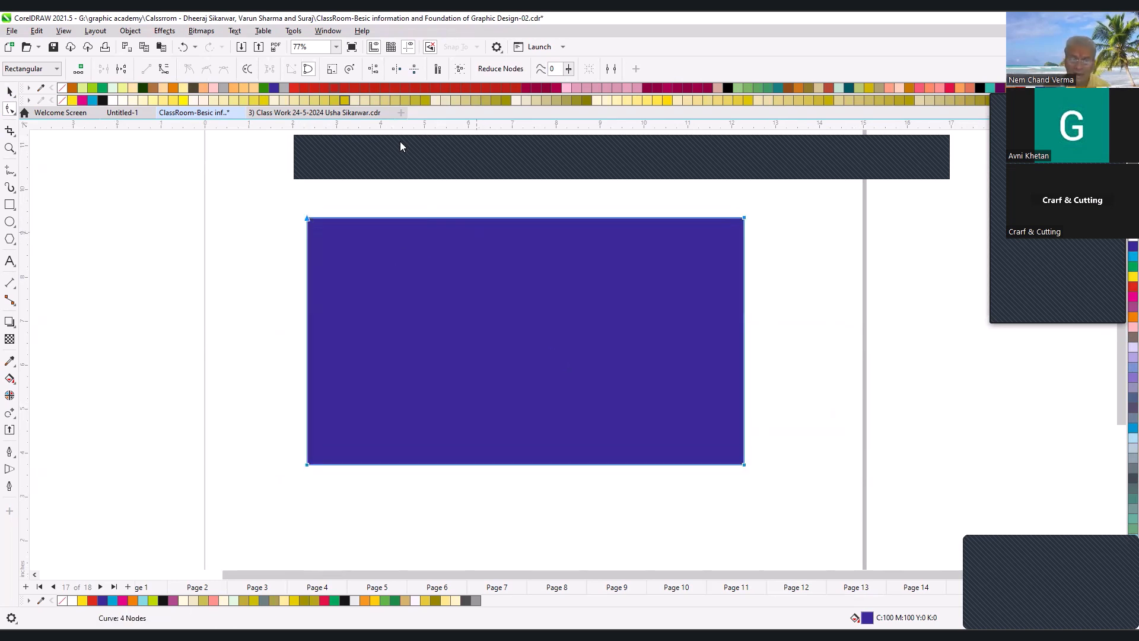
- Stretch the selected nodes of the blue rectangle upward, downward and to the right with Stretch or Scale Nodes
left_click(332, 69)
left_click_drag(527, 215, 527, 196)
left_click_drag(527, 466, 527, 510)
left_click_drag(748, 348, 812, 356)
left_click(555, 347)
- Try one more change to the blue rectangle's nodes, and undo the last two changes
scroll(555, 347, "down", 1)
left_click_drag(363, 228, 567, 317)
key("ctrl+z")
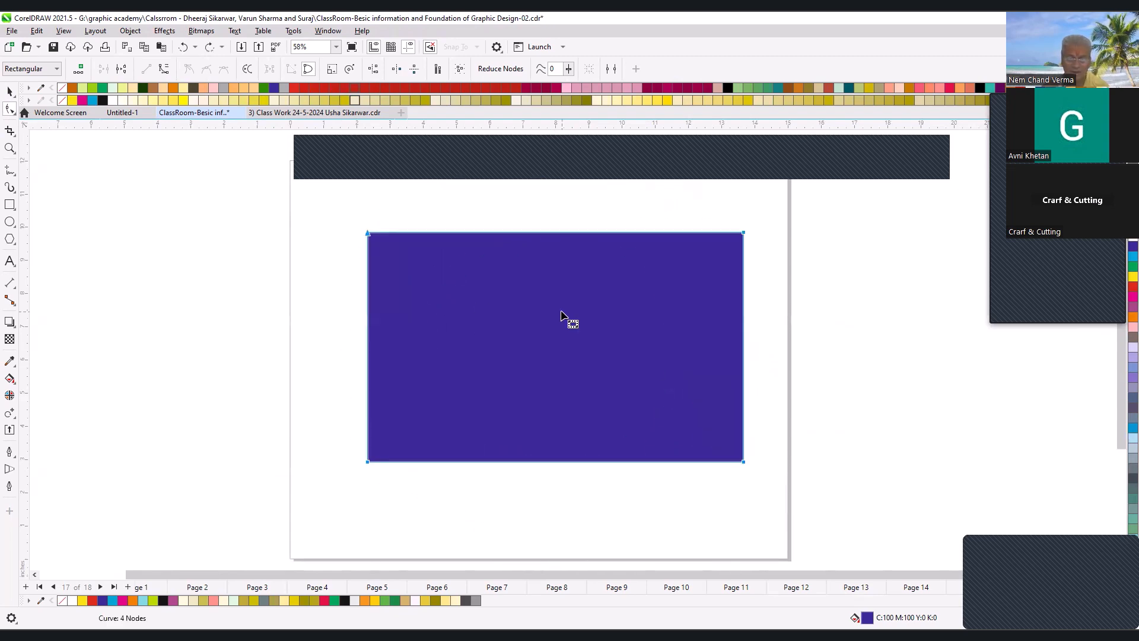
key("ctrl+z")
- Shrink the blue rectangle to roughly half its size, review its nodes, and delete it
key("space")
left_click_drag(701, 465, 612, 430)
key("F2")
left_click_drag(257, 200, 752, 466)
key("F10")
key("F2")
left_click_drag(373, 231, 814, 517)
scroll(556, 343, "down", 1)
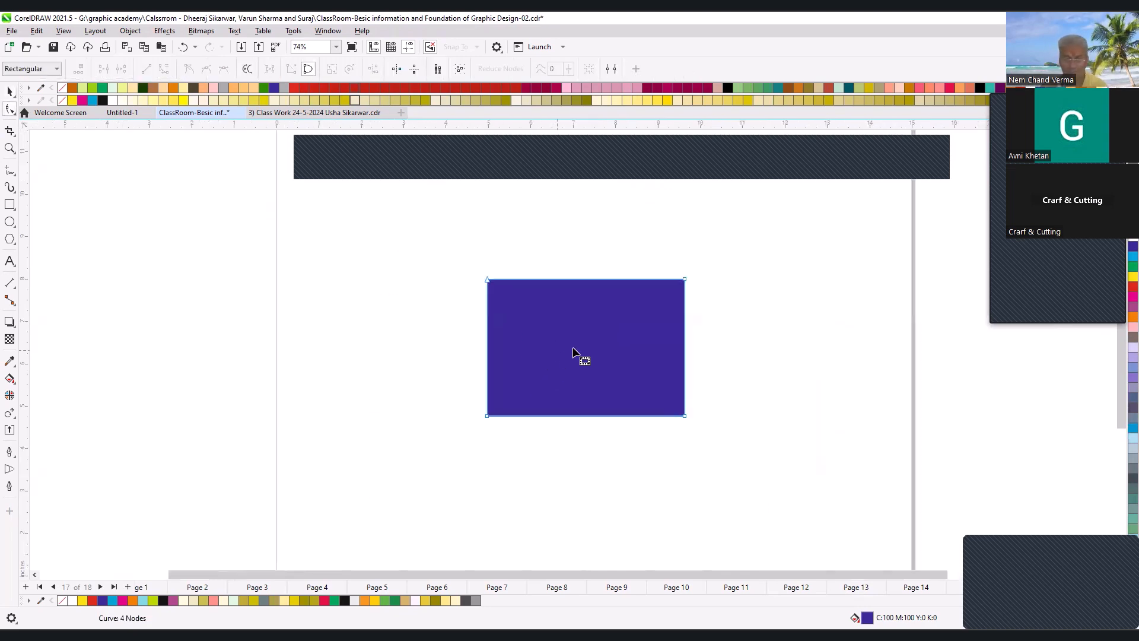
key("space")
key("Delete")
- Draw a straight line slanting down to the left near the page centre with the Freehand tool
scroll(385, 268, "down", 1)
key("F2")
left_click_drag(317, 192, 697, 454)
key("F5")
left_click(523, 256)
left_click(440, 399)
- Bend the slanted line into a smooth S-shaped curve that bulges left, and move its lower end node down and right
key("F10")
left_click_drag(465, 355, 423, 334)
left_click(513, 313)
left_click(521, 260)
left_click_drag(511, 309, 520, 312)
left_click_drag(440, 397, 473, 418)
left_click_drag(455, 354, 415, 330)
left_click_drag(521, 313, 518, 290)
- Create a horizontally mirrored copy of the curve on its right side, leaving a small gap, and combine both curves into one object
left_click_drag(414, 330, 555, 343)
left_click(581, 338)
key("space")
right_click(555, 343)
key("Escape")
left_click_drag(552, 300, 575, 305)
left_click(459, 337, "shift")
left_click(348, 69)
key("space")
- Turn on horizontal node reflection for the combined curves, try moving the two lower end nodes outward together, and undo the move
left_click_drag(408, 236, 640, 441)
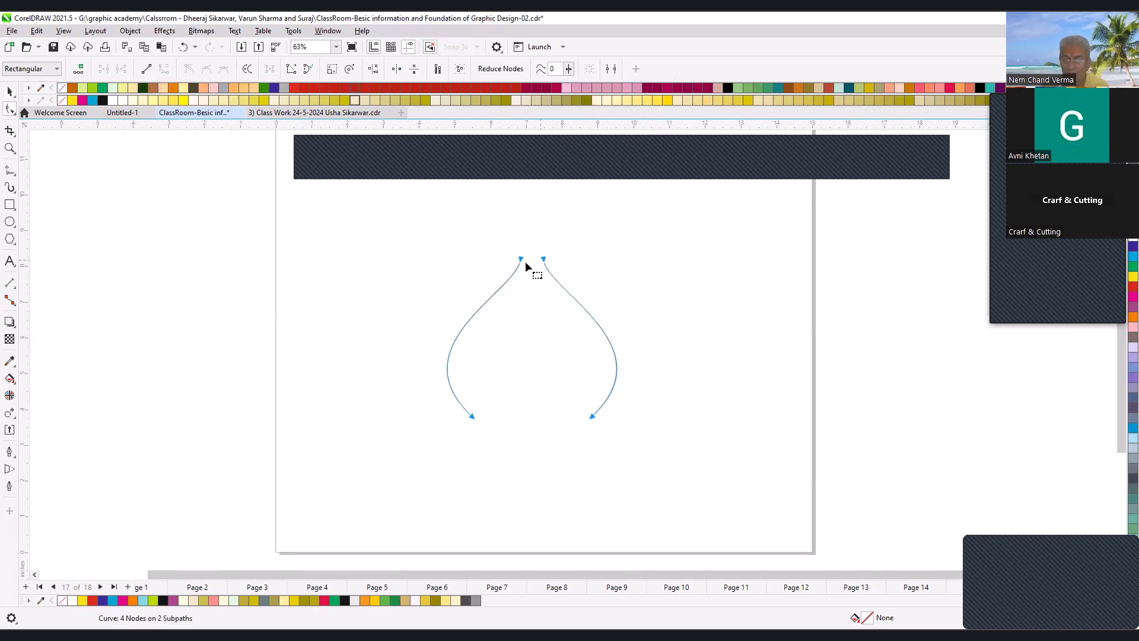
left_click(396, 70)
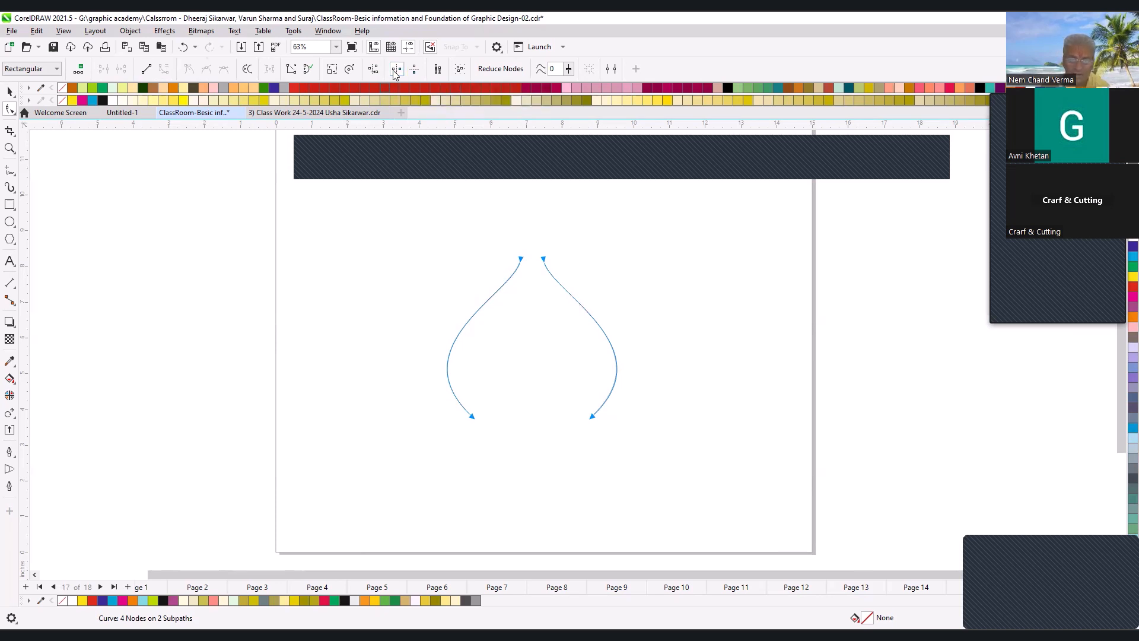
left_click(396, 70)
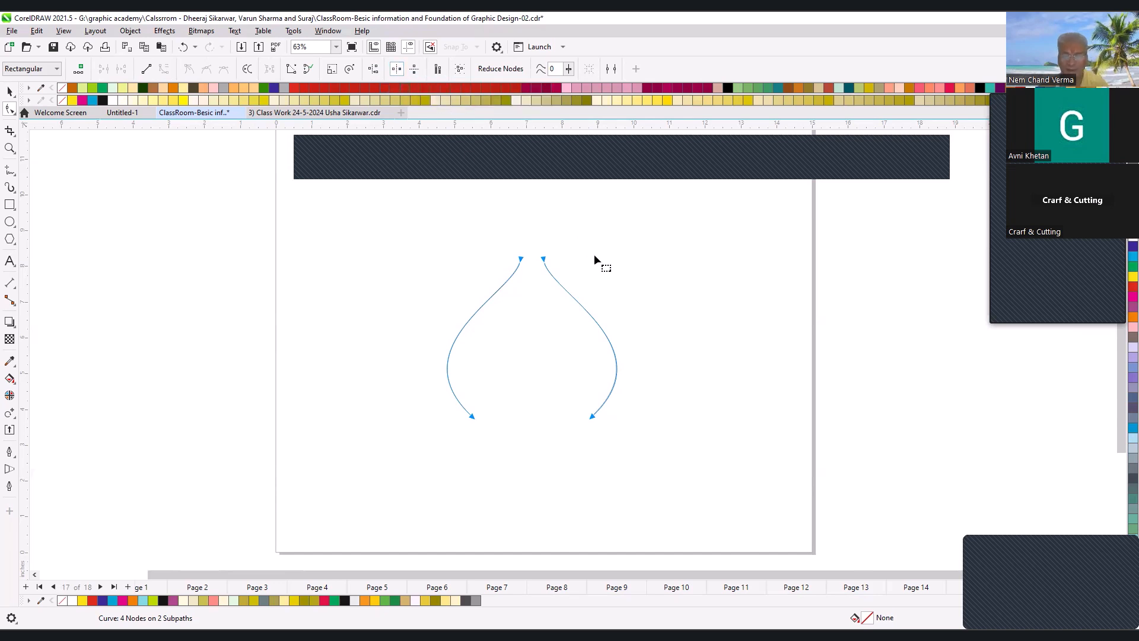
left_click_drag(544, 258, 543, 259)
left_click_drag(537, 387, 608, 445)
left_click_drag(395, 404, 642, 459)
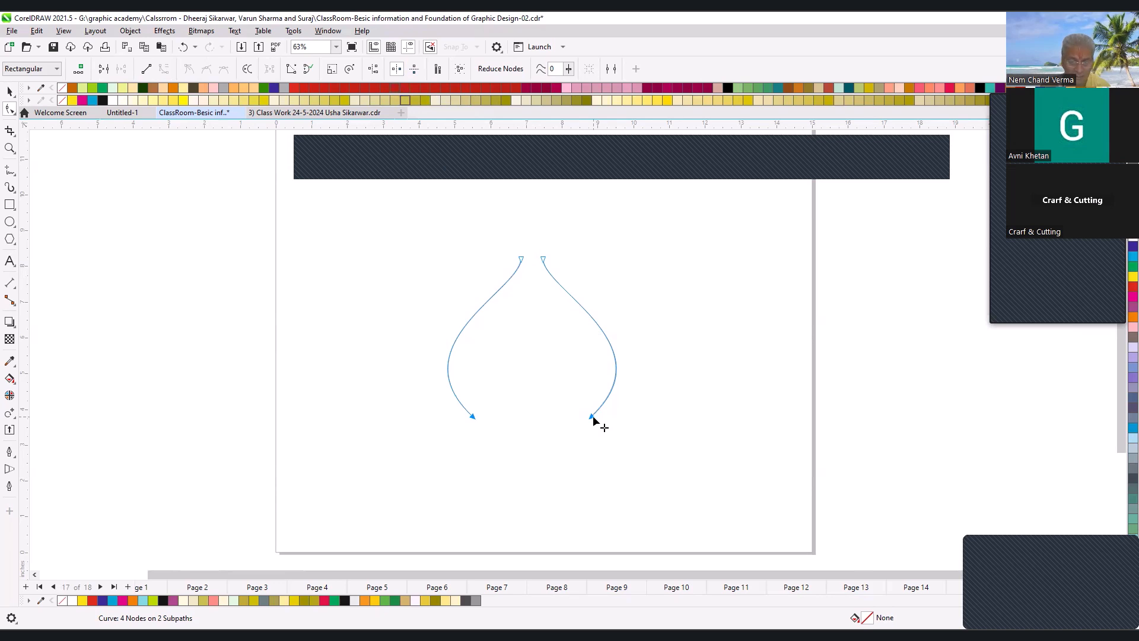
mouse_move(593, 415)
left_mouse_down()
mouse_move(560, 423)
mouse_move(630, 419)
mouse_move(613, 420)
left_mouse_up()
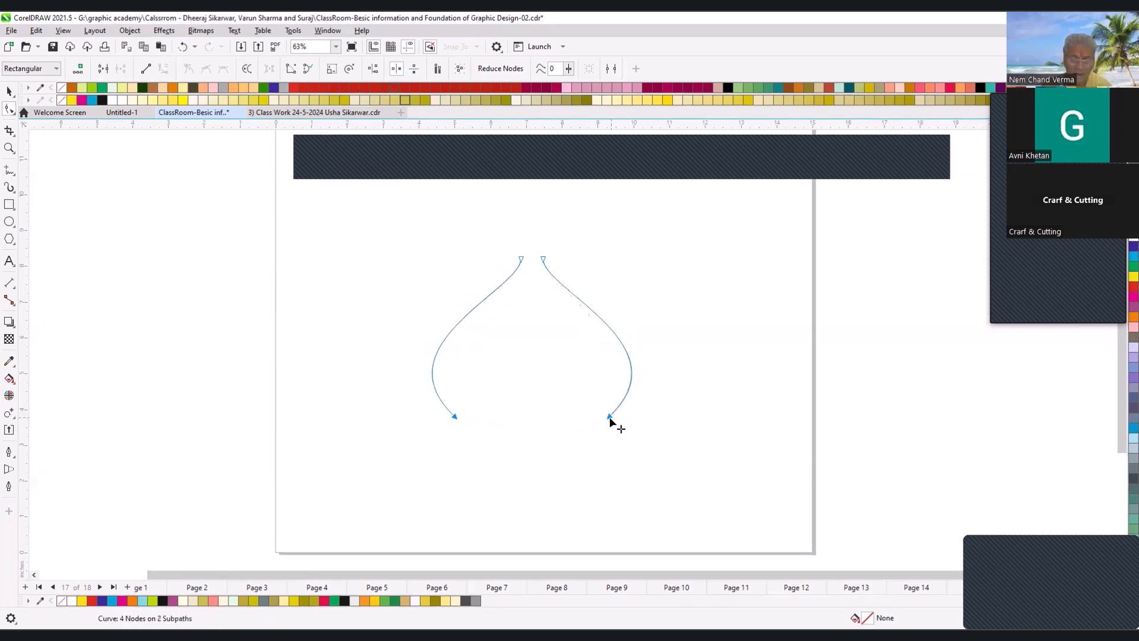
left_click(610, 419)
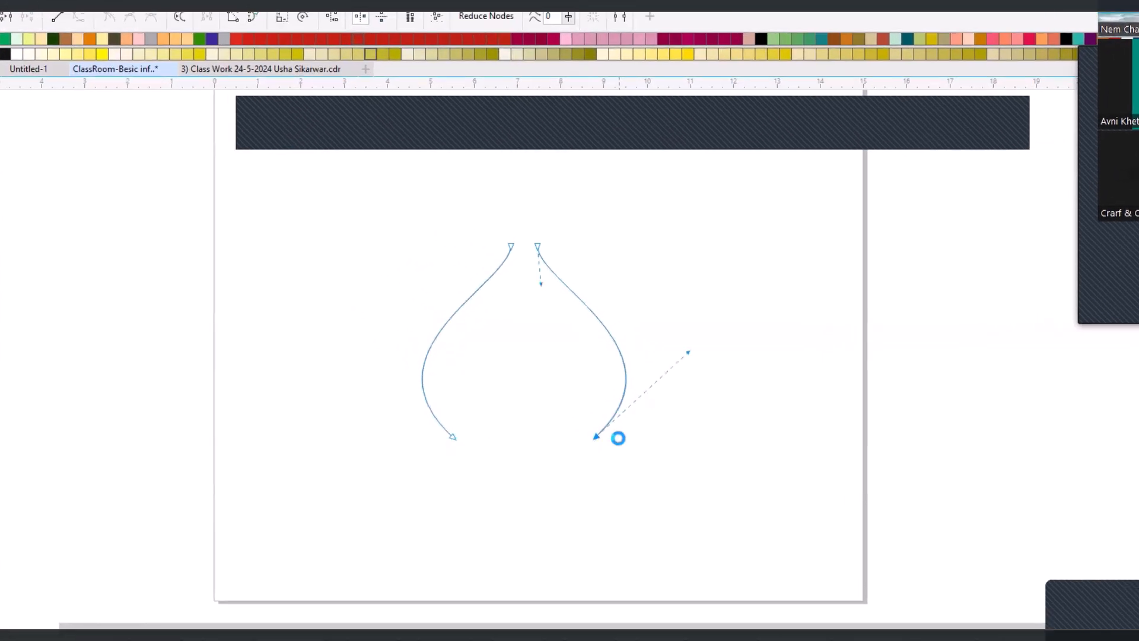
left_click(618, 439)
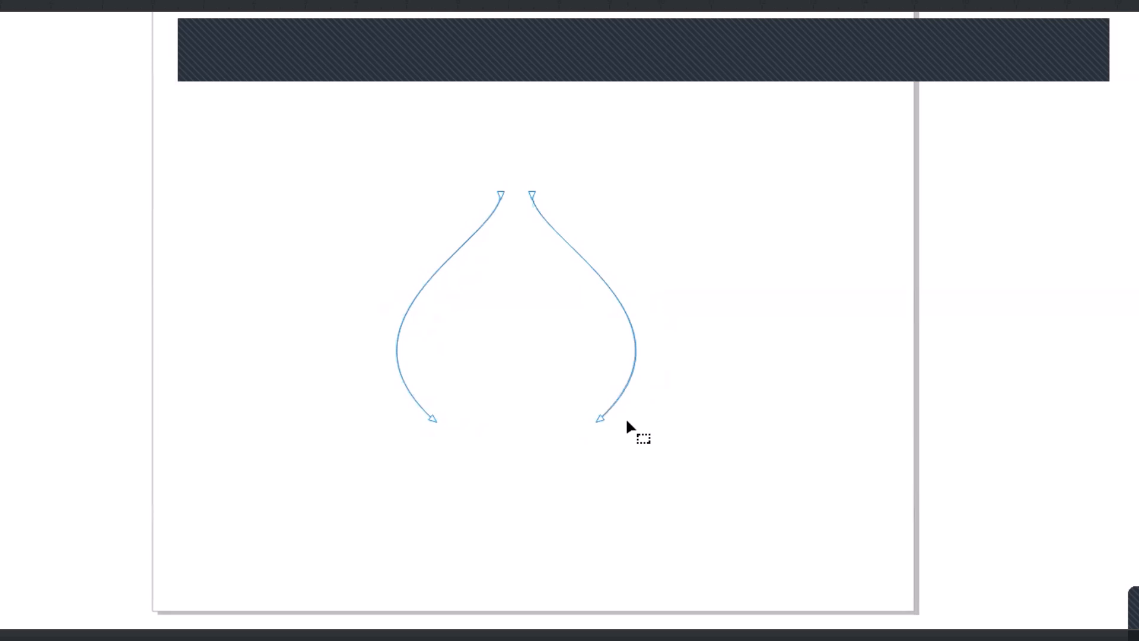
left_click_drag(403, 389, 609, 484)
left_click_drag(602, 420, 631, 418)
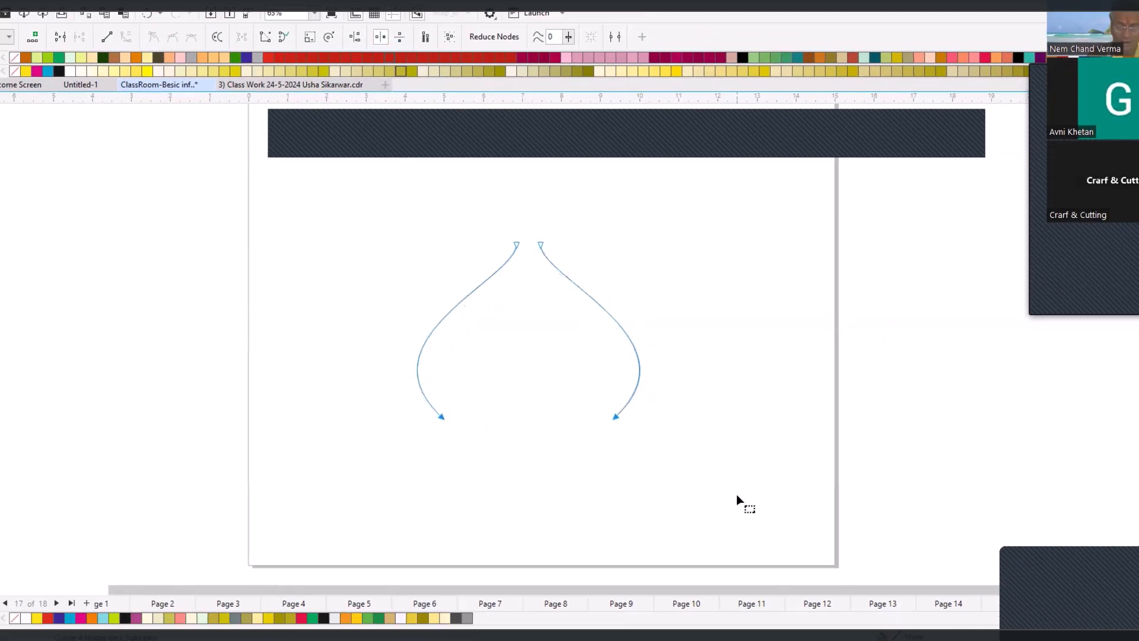
key("ctrl+z")
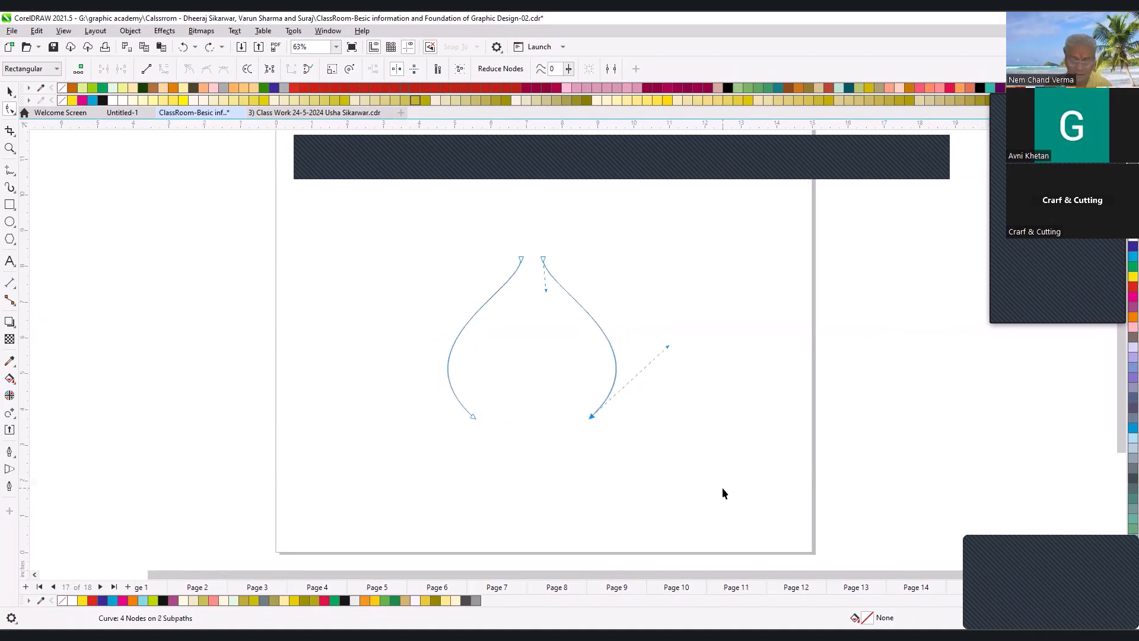
- Reflect the two lower end nodes horizontally and move them outward on a duplicate, making a second curve pair about 5.53 in wide
key("space")
key("space")
left_click_drag(681, 438, 682, 439)
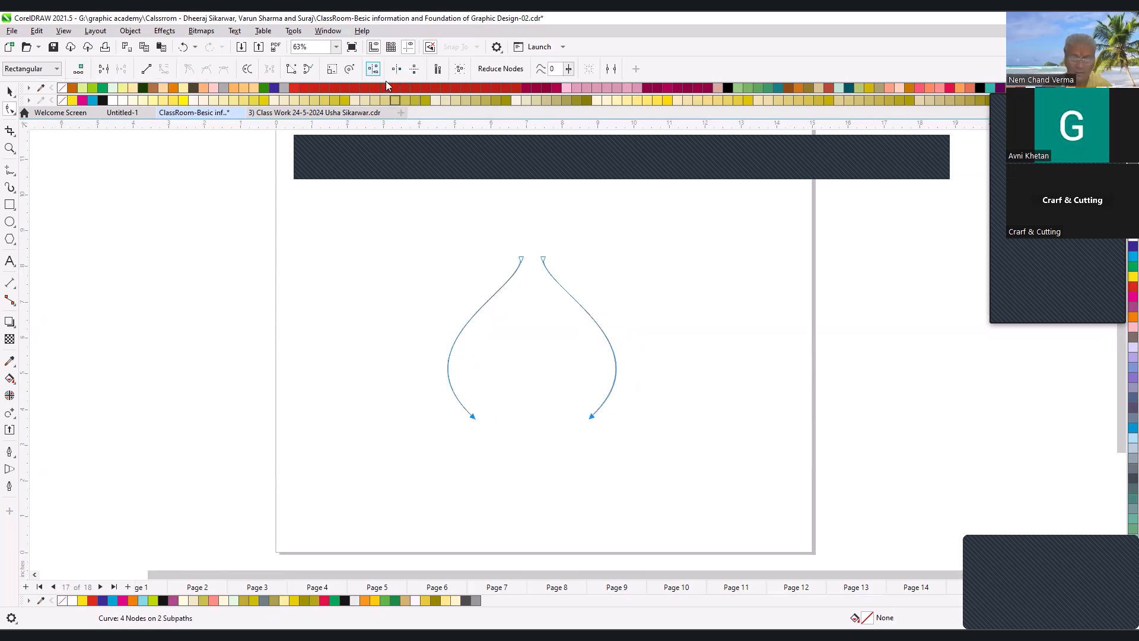
left_click(373, 68)
left_click(587, 347)
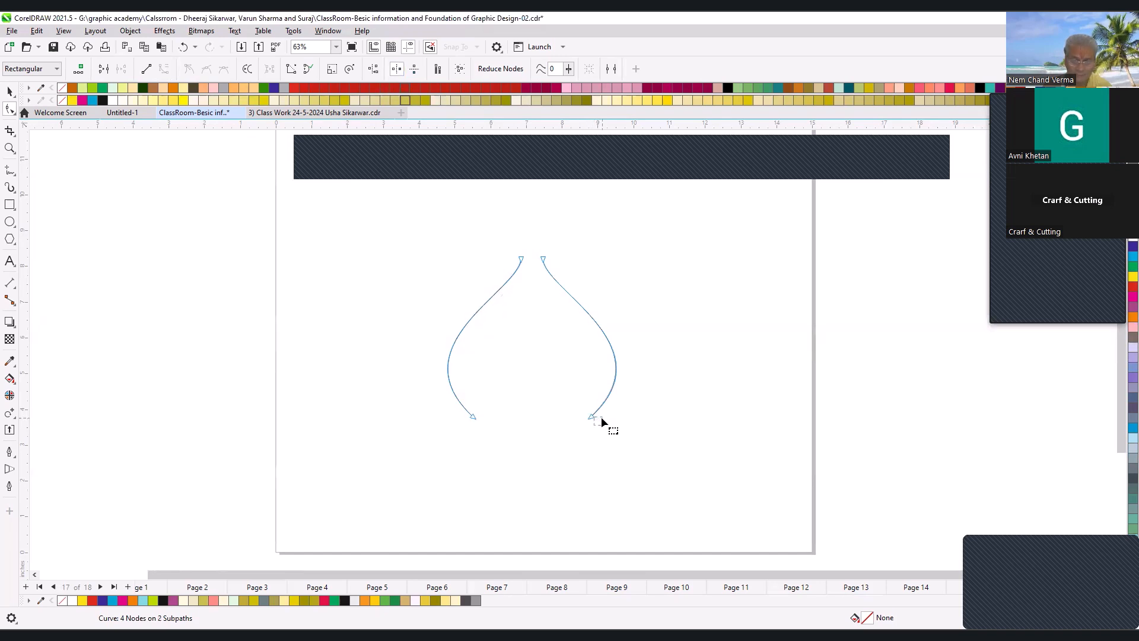
left_click_drag(439, 395, 597, 418)
left_click(594, 417)
left_click_drag(414, 402, 691, 458)
left_click_drag(592, 417, 613, 421)
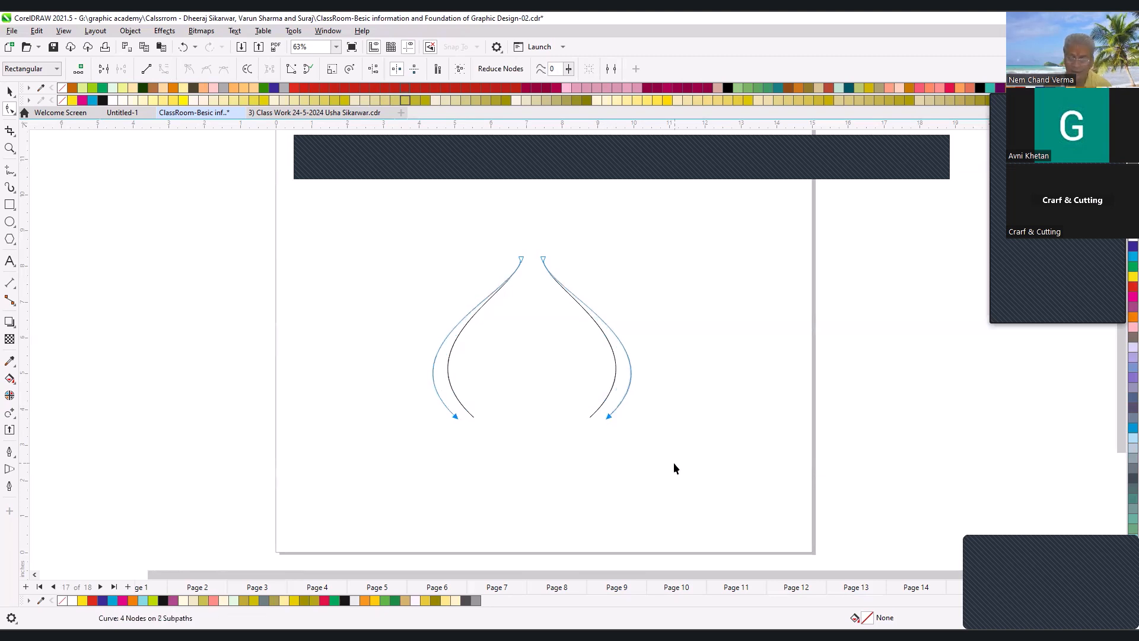
key("space")
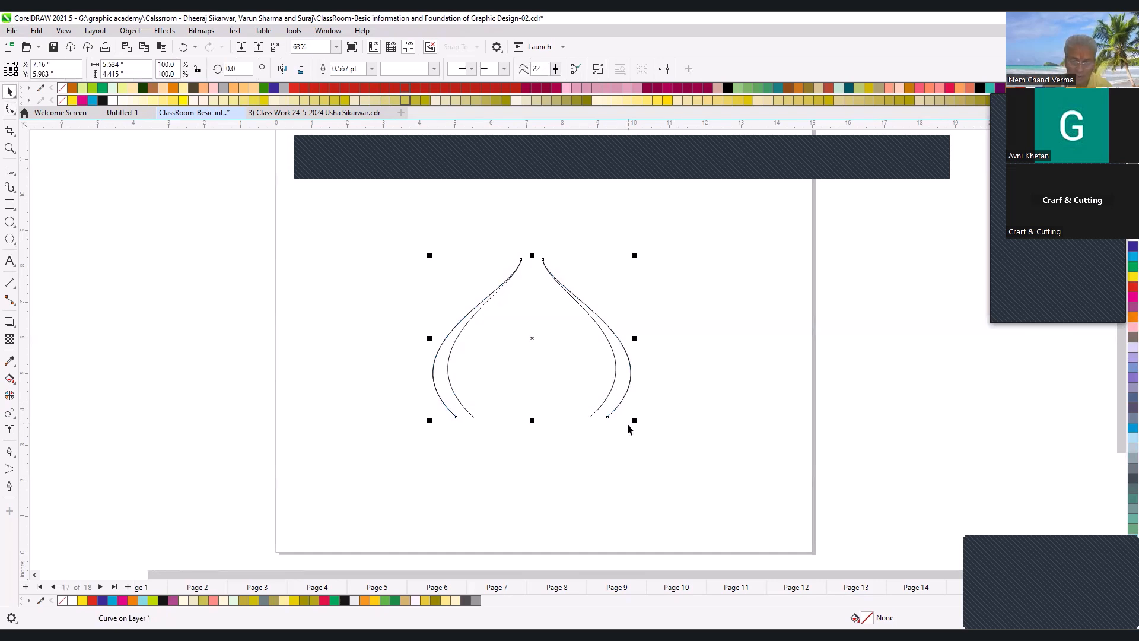
- Move the reflected lower end nodes further outward on another duplicate, making a third curve pair about 6.63 in wide
key("space")
left_click_drag(688, 474, 689, 475)
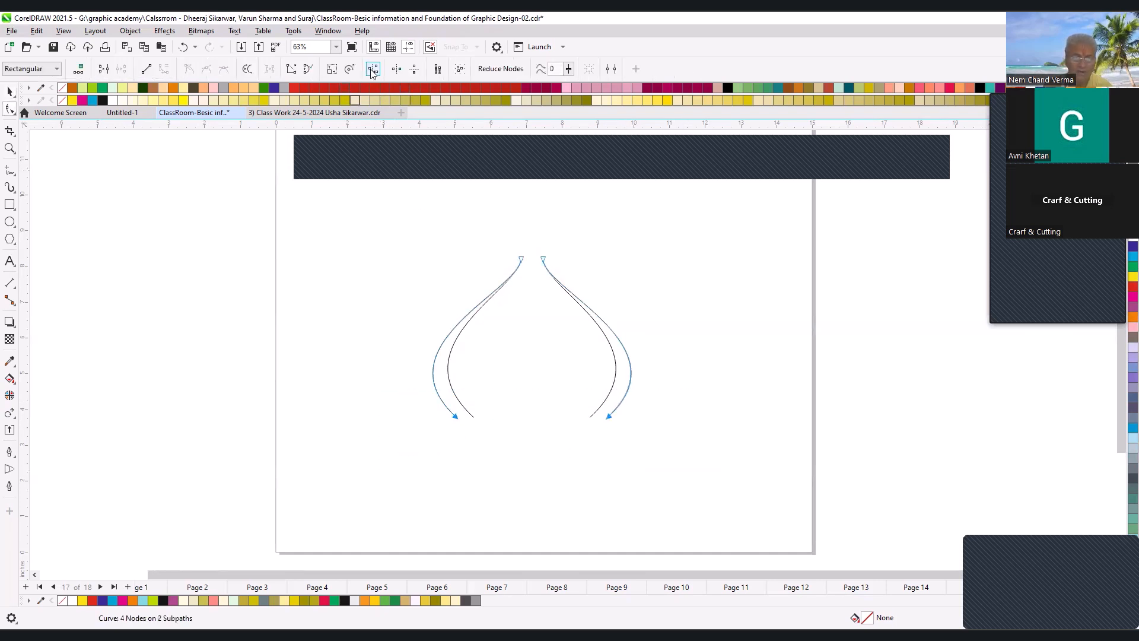
left_click_drag(614, 418, 637, 421)
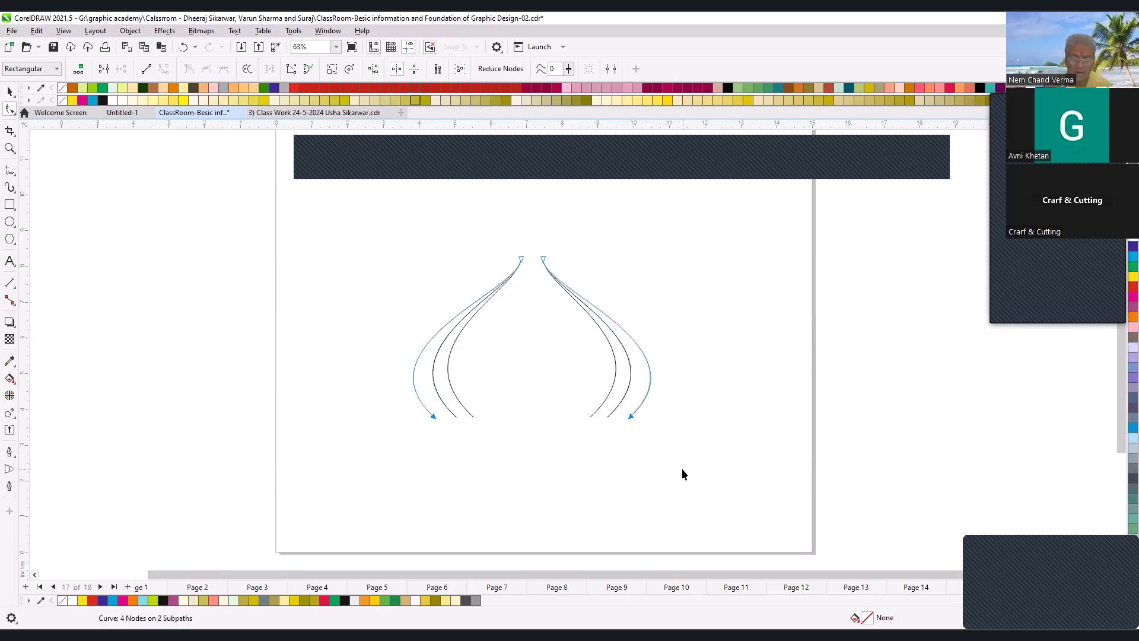
key("space")
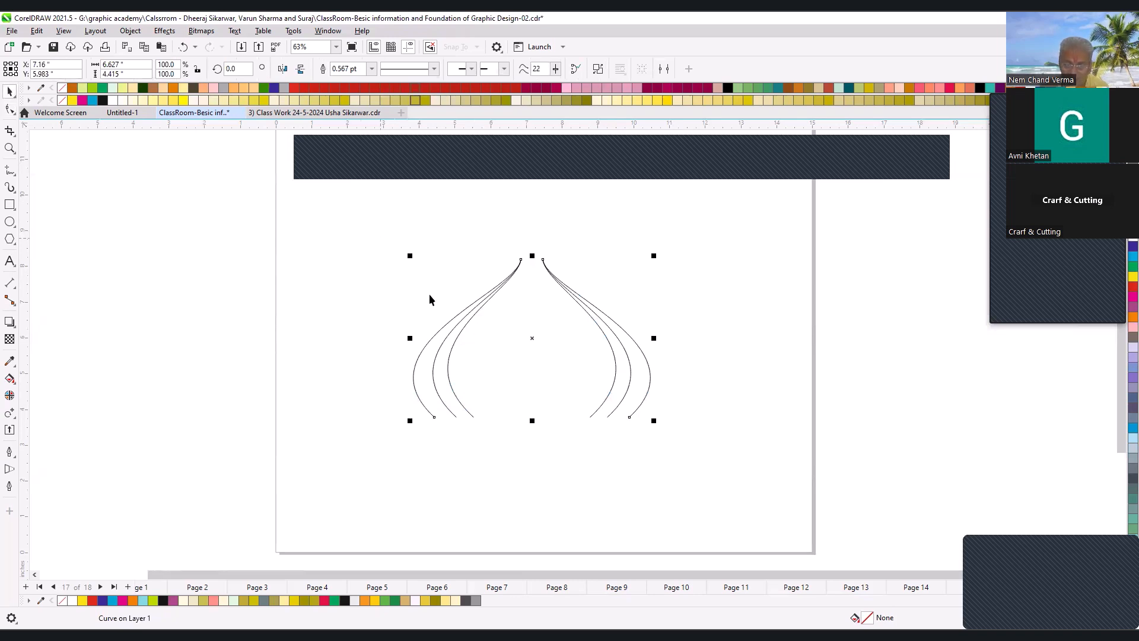
- Show the nodes of the outer curve pair and of all three pairs with the Shape tool, keeping all three selected
key("F10")
left_click_drag(354, 230, 655, 453)
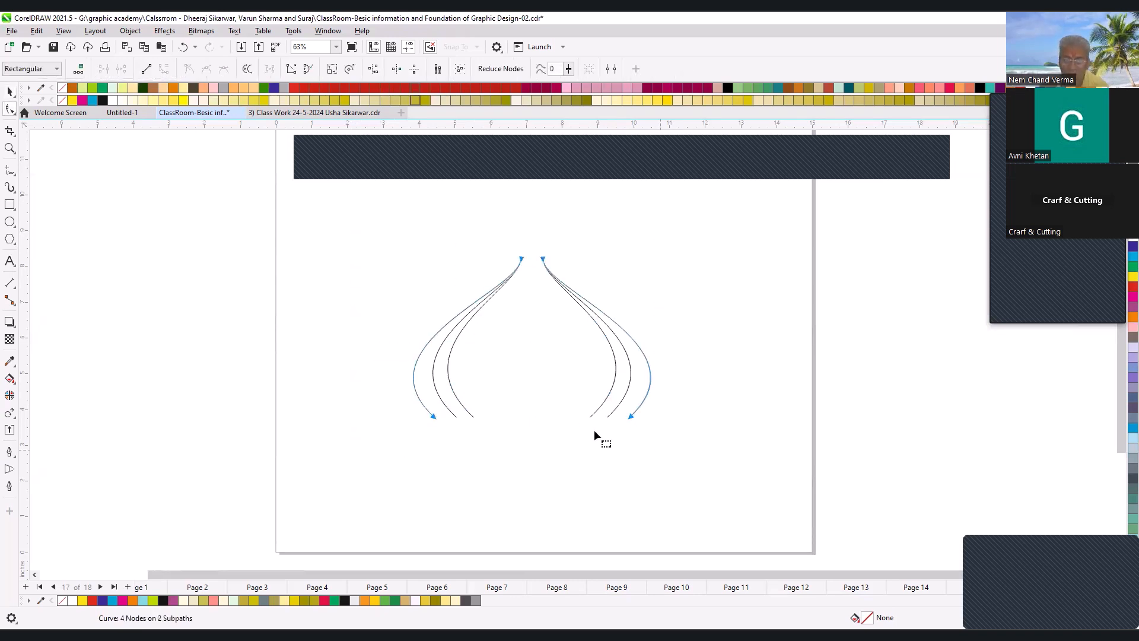
key("space")
left_click_drag(316, 234, 720, 457)
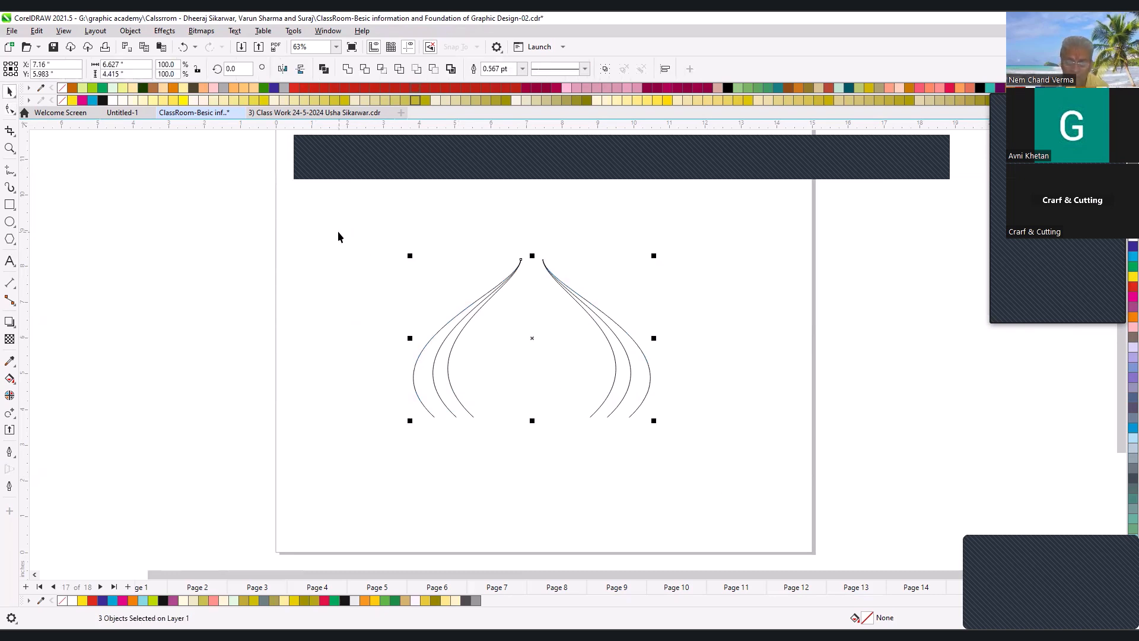
key("space")
left_click_drag(339, 232, 677, 435)
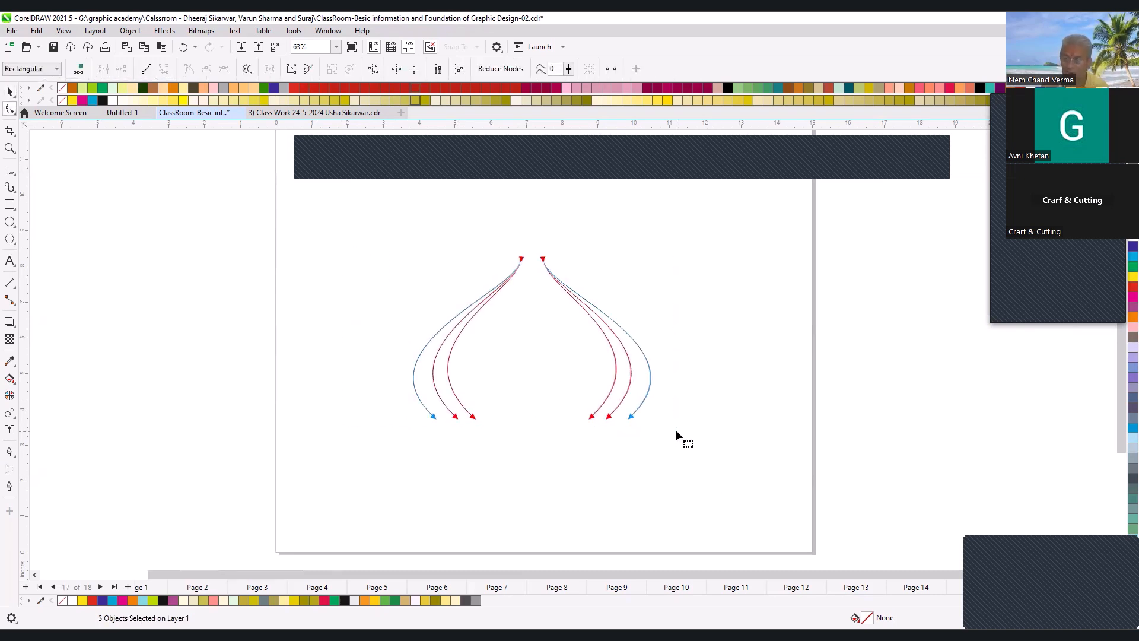
key("space")
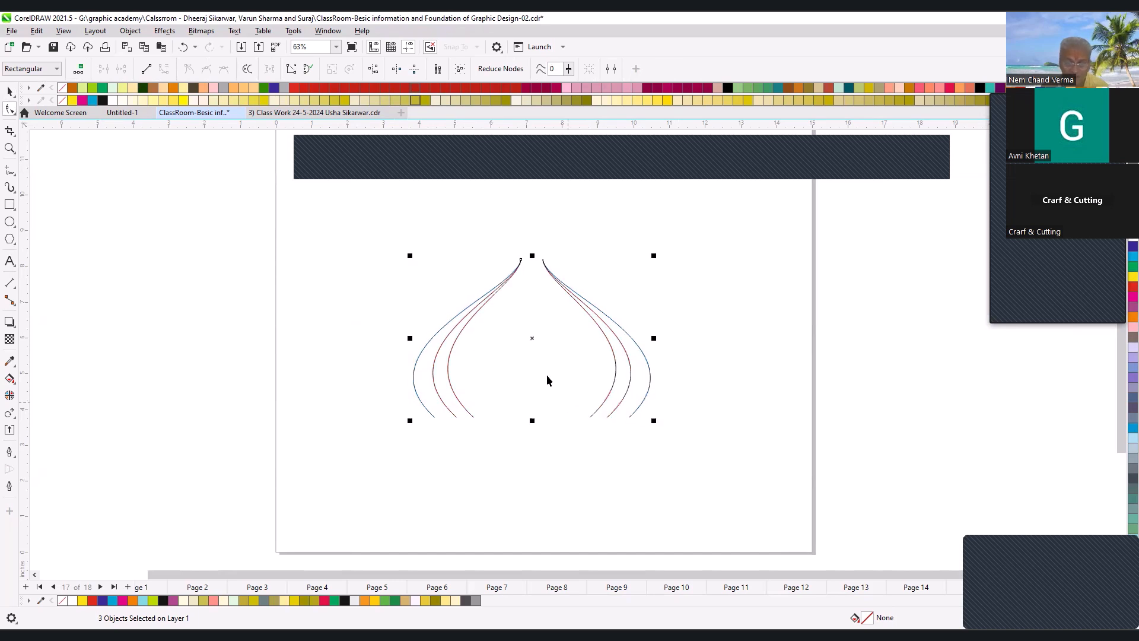
- Duplicate the three curve pairs downward, mirror the copy vertically, and place it just below the originals with a small gap
left_click_drag(531, 274, 532, 411)
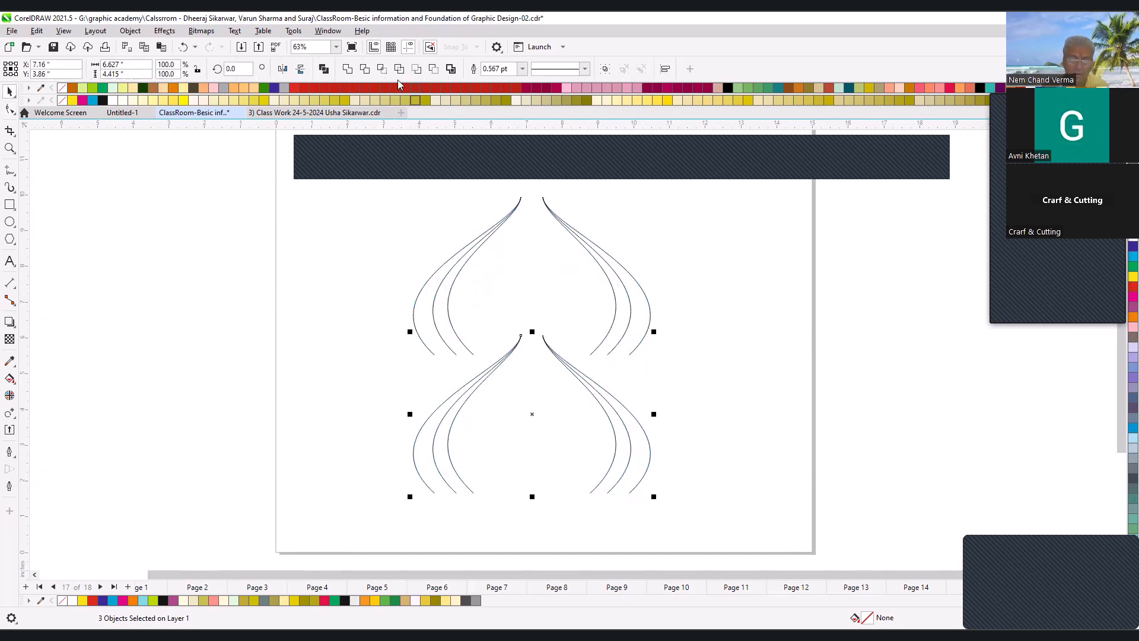
left_click(300, 69)
left_click_drag(535, 411, 540, 439)
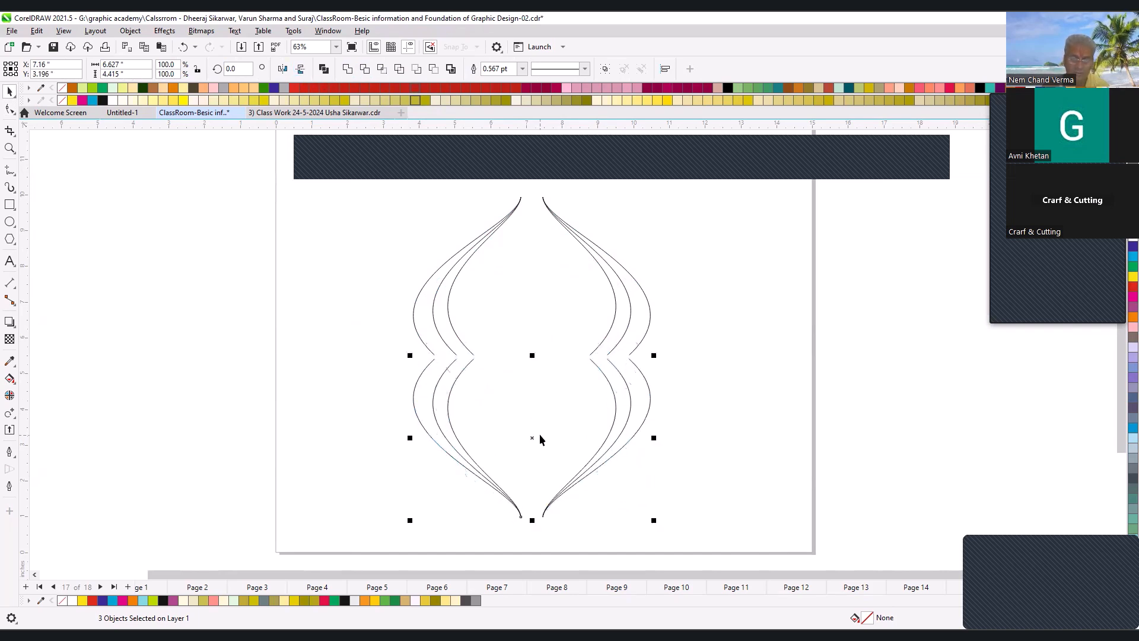
- Select the upper and lower curve pairs together and combine all of them into one object
scroll(556, 355, "down", 2)
scroll(683, 474, "up", 2)
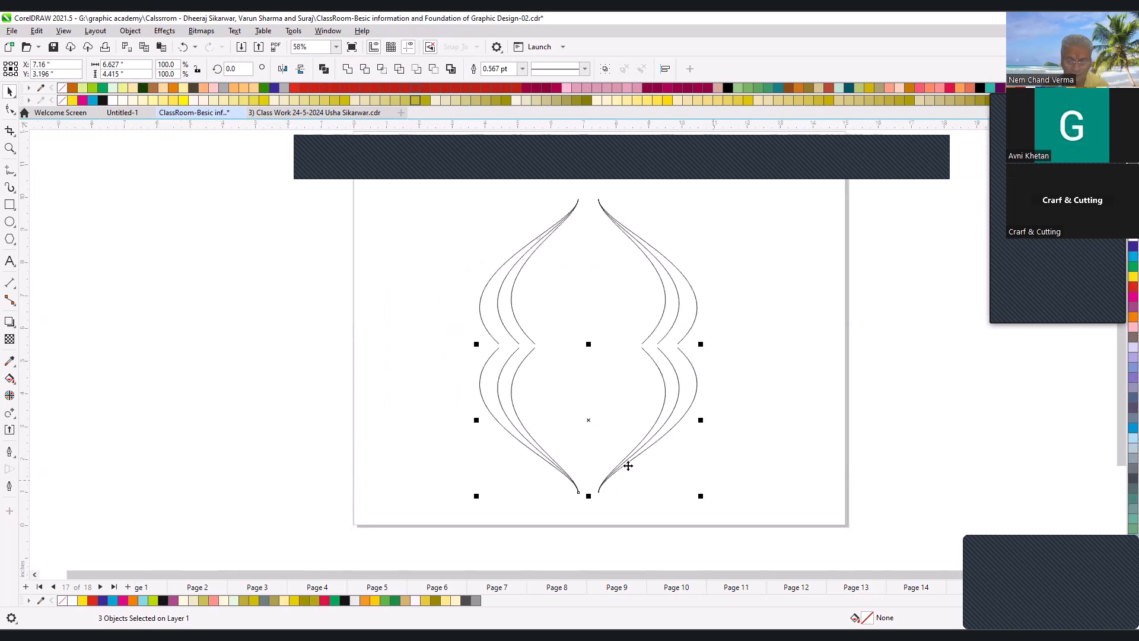
left_click_drag(445, 202, 448, 204)
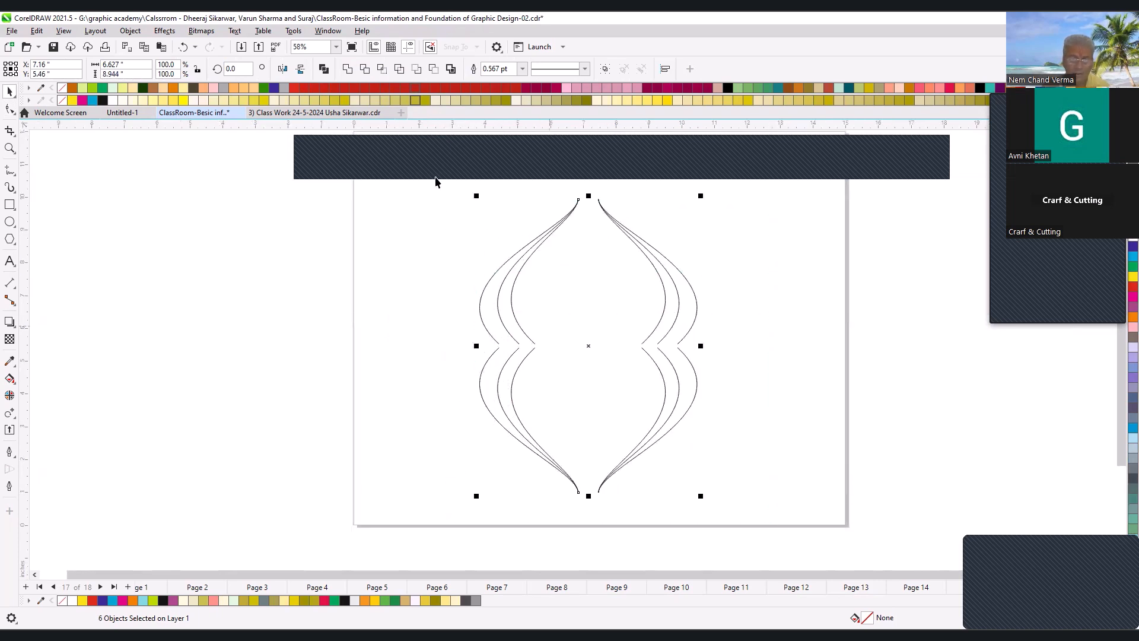
key("ctrl+l")
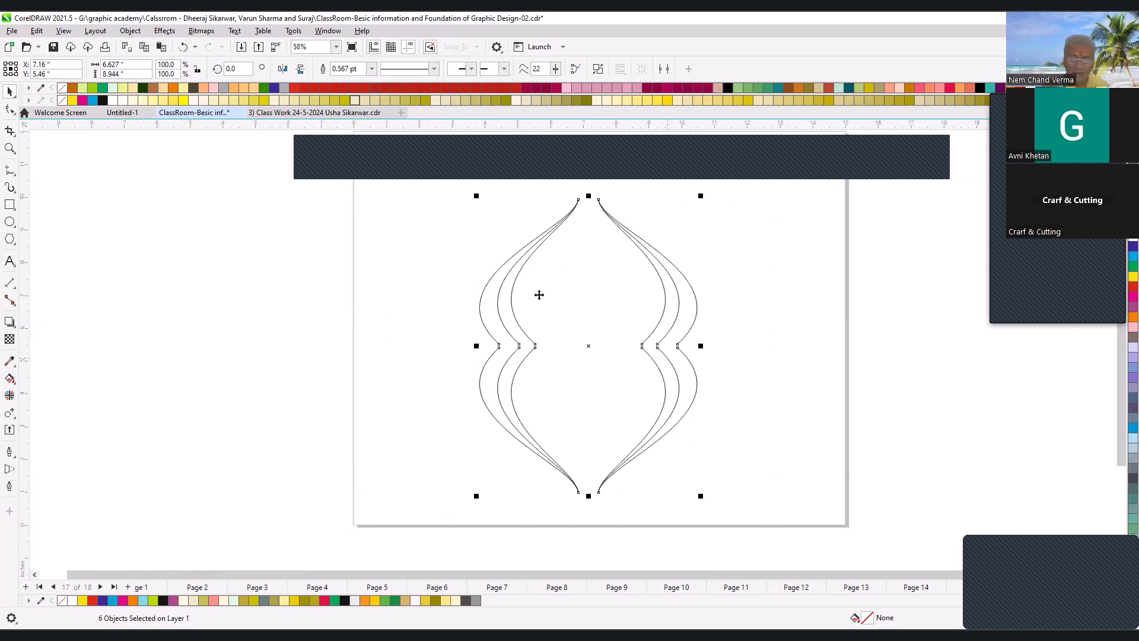
- Reflect the inner end nodes of the combined curves vertically and move them about 0.44 in so the upper and lower curves cross
left_click_drag(434, 282, 752, 400)
key("F10")
left_click_drag(173, 325, 911, 415)
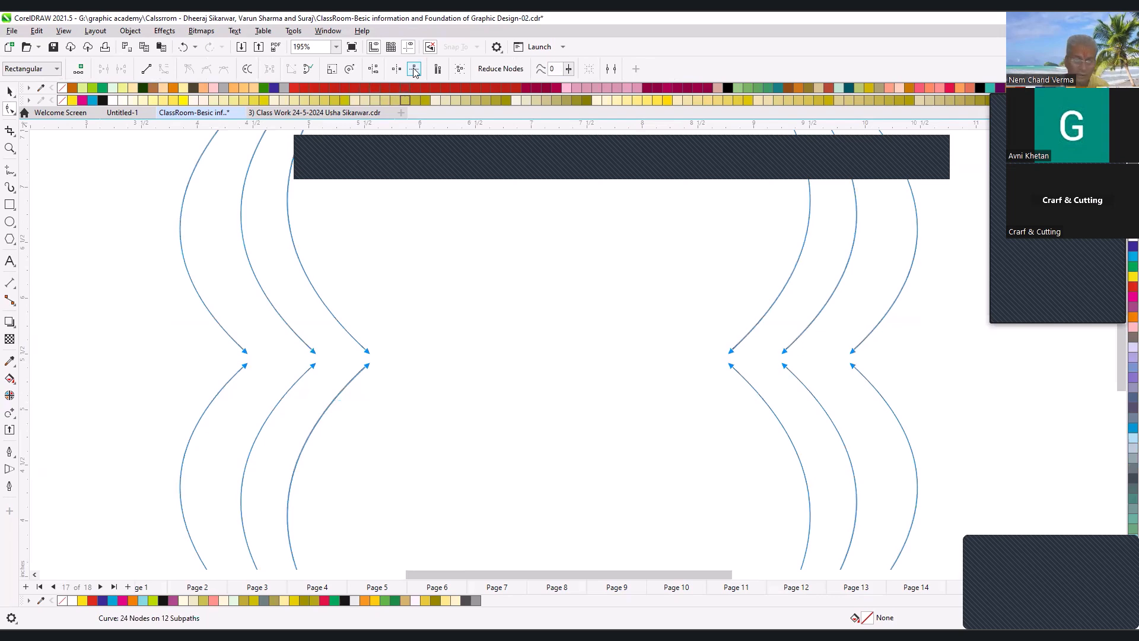
left_click_drag(367, 369, 369, 318)
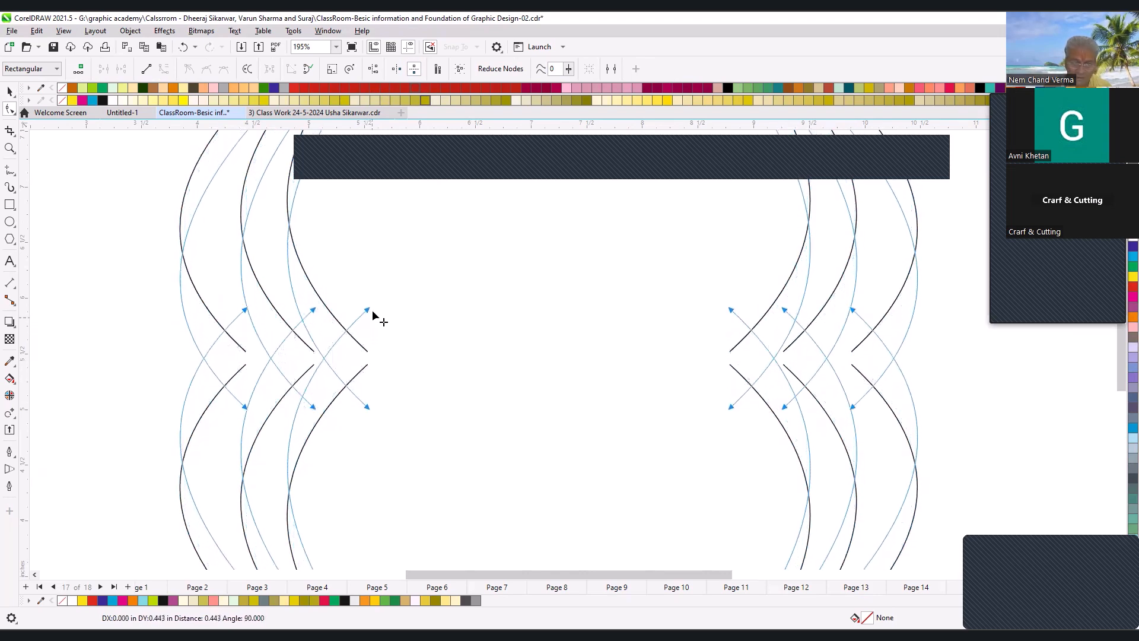
key("space")
scroll(564, 405, "down", 2)
scroll(595, 393, "down", 2)
key("F2")
left_click_drag(456, 316, 699, 479)
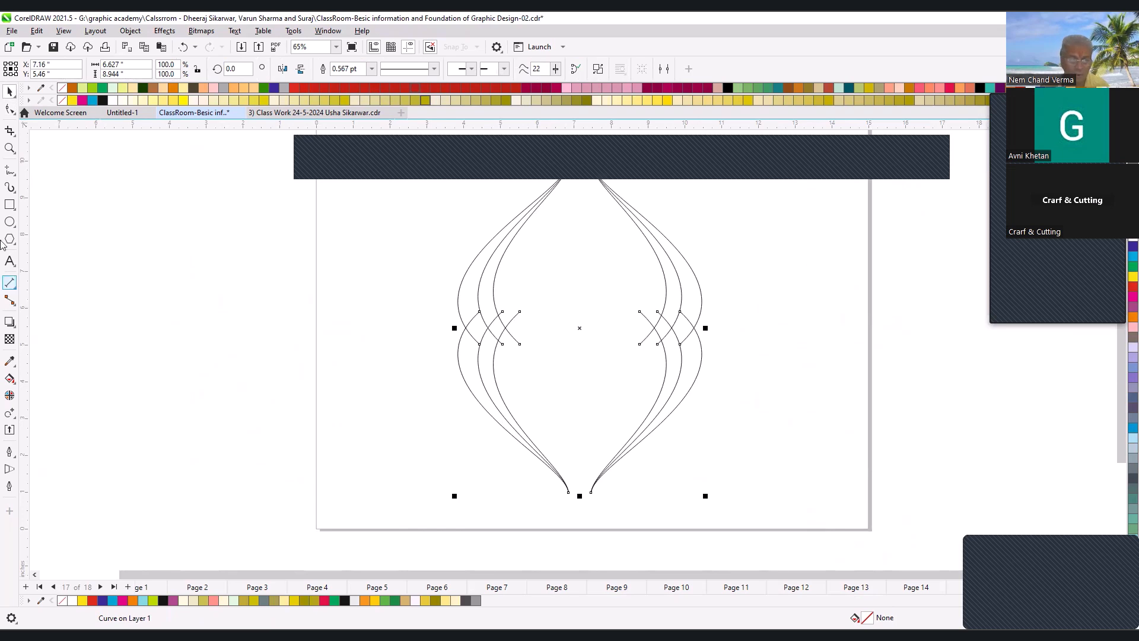
- Draw a rectangle about 2.84 by 1.10 in near the page's upper-left corner and a circle about 0.47 in across above it
left_click(9, 204)
scroll(463, 333, "down", 2)
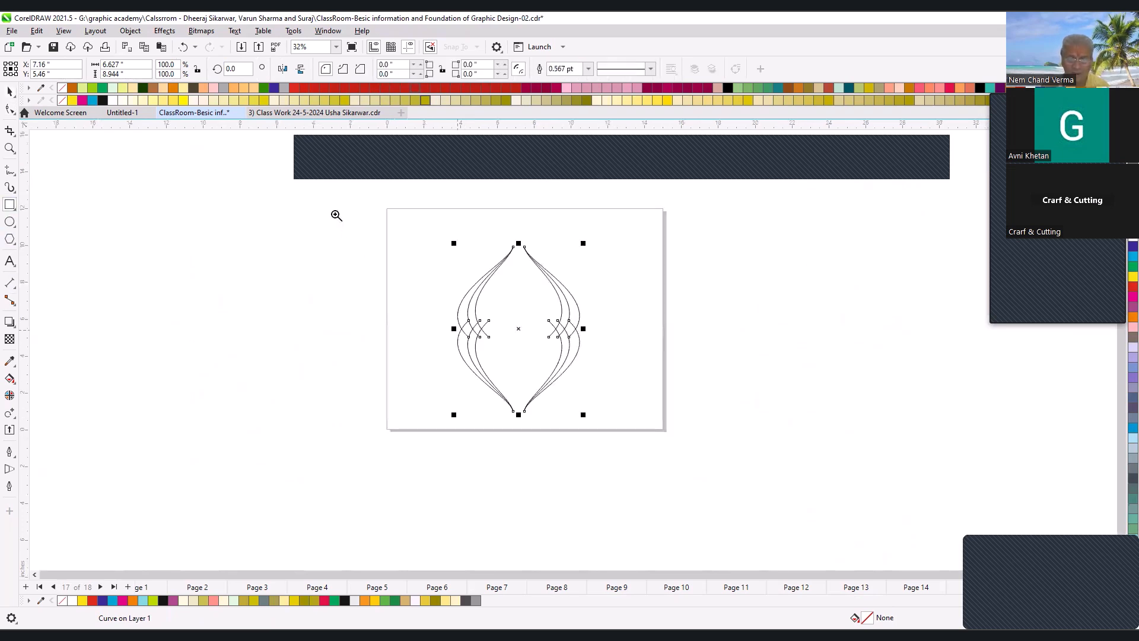
scroll(472, 238, "up", 3)
left_click_drag(284, 214, 427, 270)
key("shift+F2")
left_click(10, 221)
left_click_drag(369, 209, 429, 288)
left_click(468, 320)
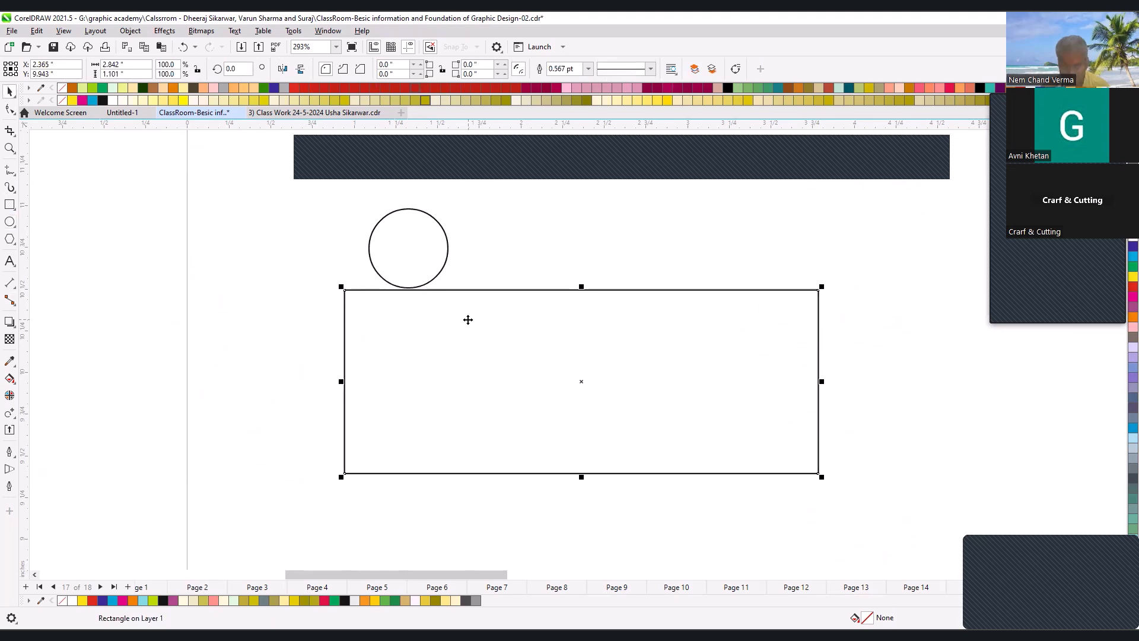
- Position the circle on the rectangle's top edge, aligned with the rectangle's left side
left_click(414, 245, "shift")
key("t")
key("l")
left_click(397, 311)
left_click_drag(386, 360, 379, 288)
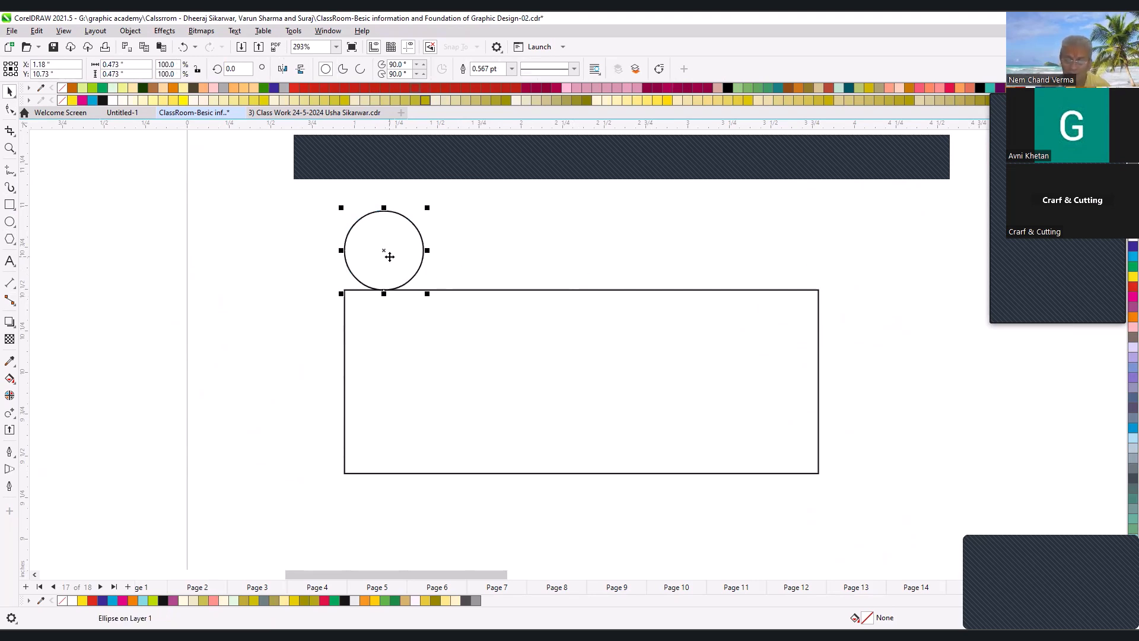
- Nudge the circle to the right along the rectangle's top edge and partway back to the left
key("Right")
key("Right")
key("Right")
key("Right")
key("Right")
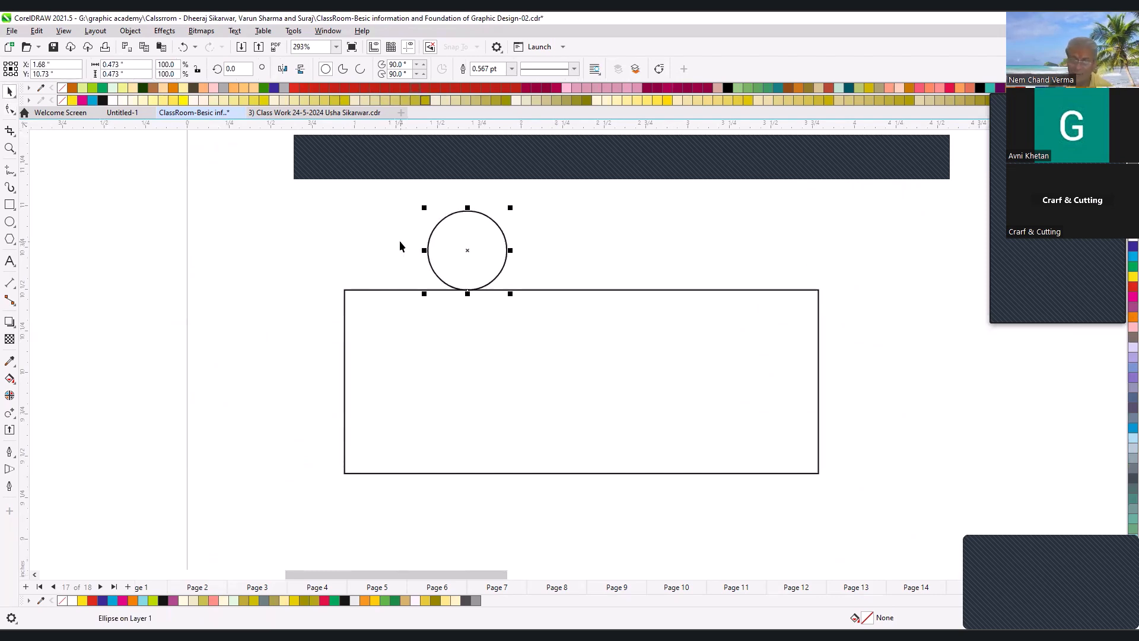
key("Left")
key("Left")
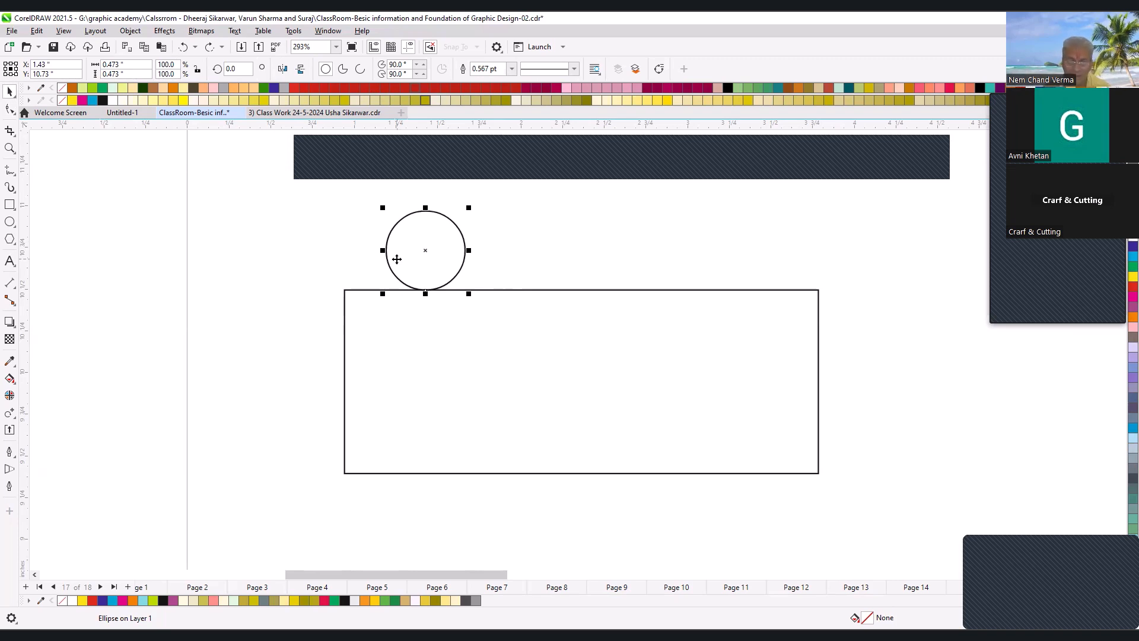
left_click(408, 256)
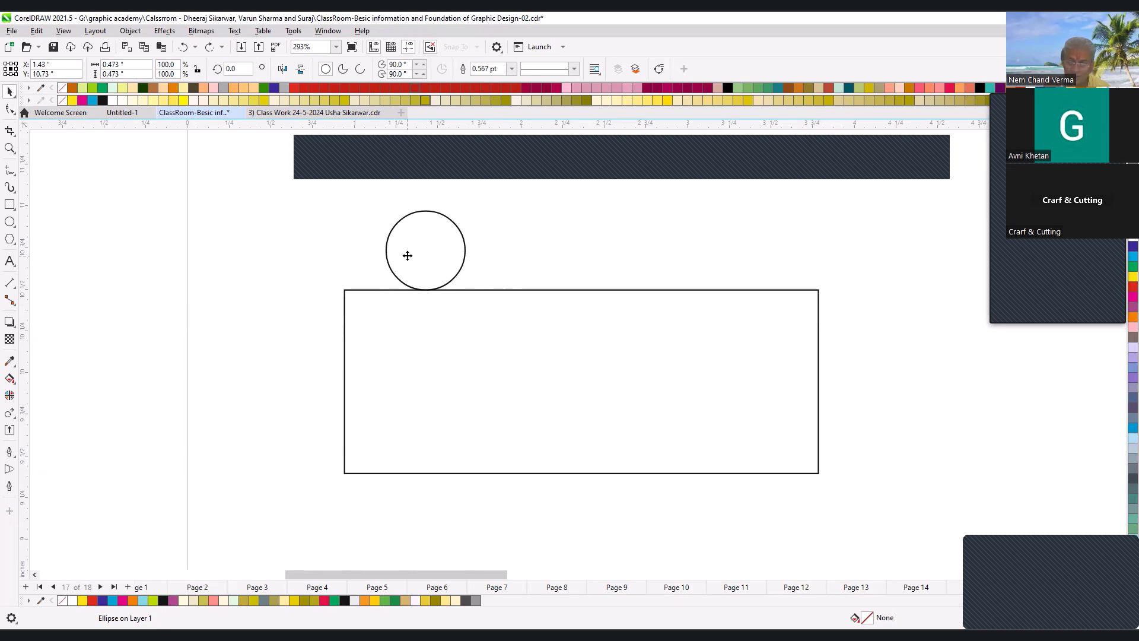
- Move the circle around the rectangle and leave it over the rectangle's upper-right corner
left_click_drag(408, 256, 329, 473)
left_click(801, 469)
left_click_drag(334, 332, 689, 299)
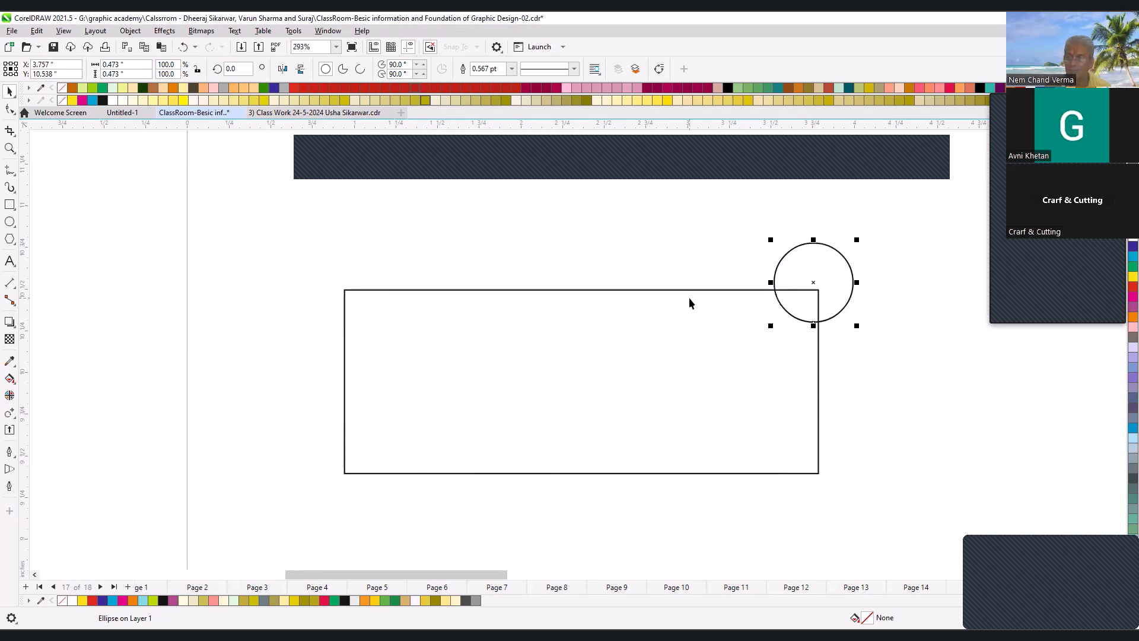
- Undo the circle, the rectangle, the vertical node reflection and the combining of the curves
scroll(564, 273, "down", 5)
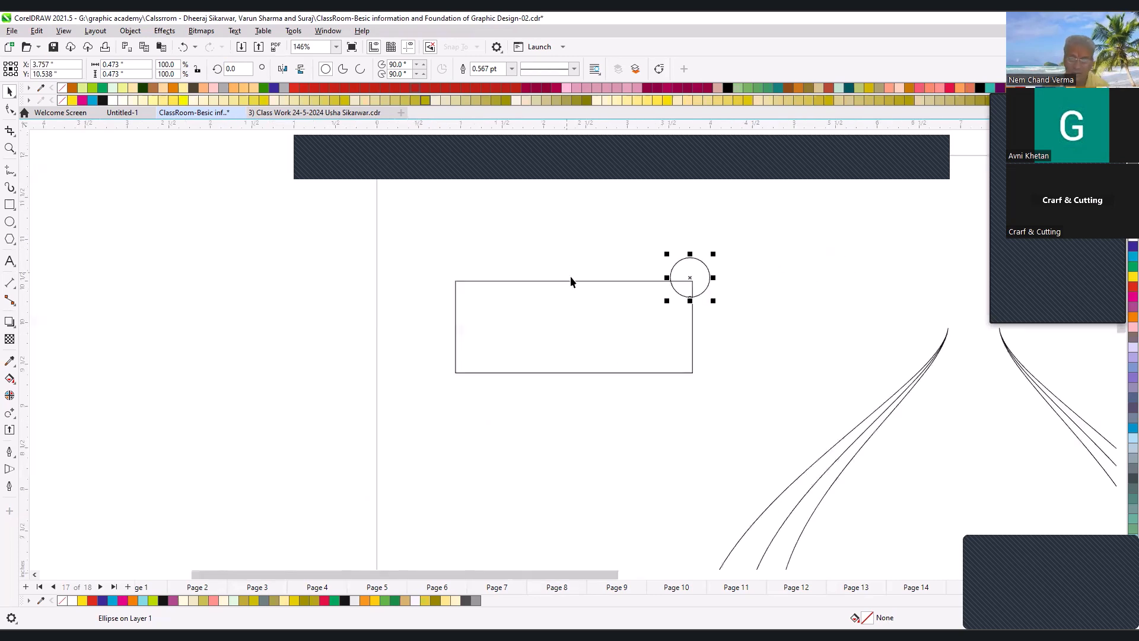
key("z")
left_click_drag(512, 379, 793, 482)
left_click(569, 374)
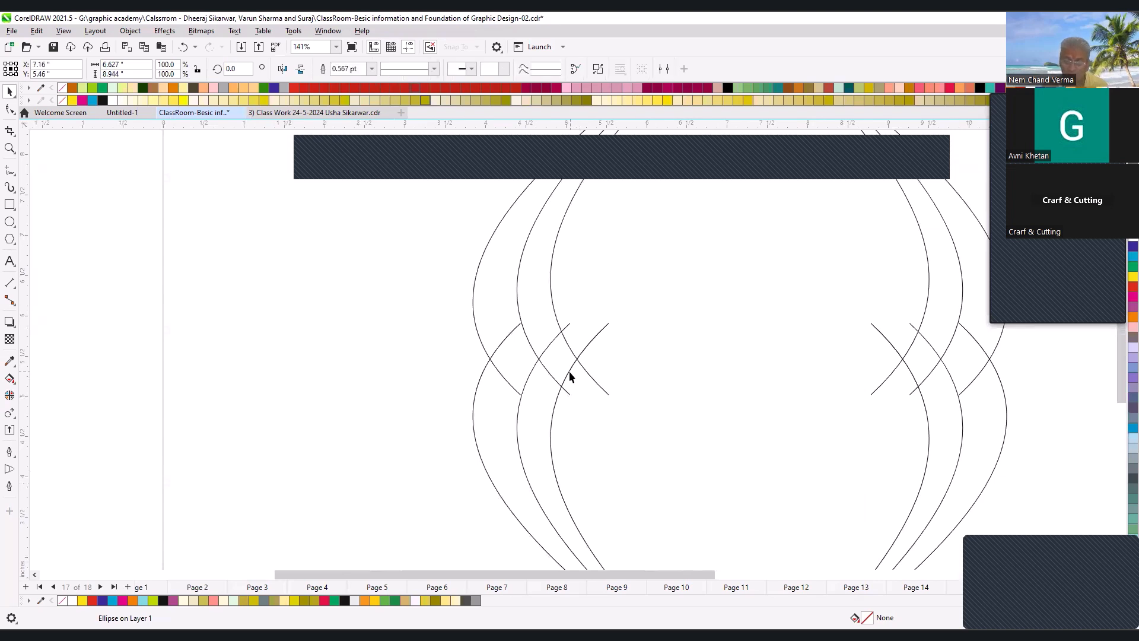
key("y")
key("ctrl+z")
key("ctrl+z")
key("ctrl+z")
- Reflect the top and bottom tip nodes of all curves vertically and move them inward, making the shape about 7.65 in tall
left_click(9, 110)
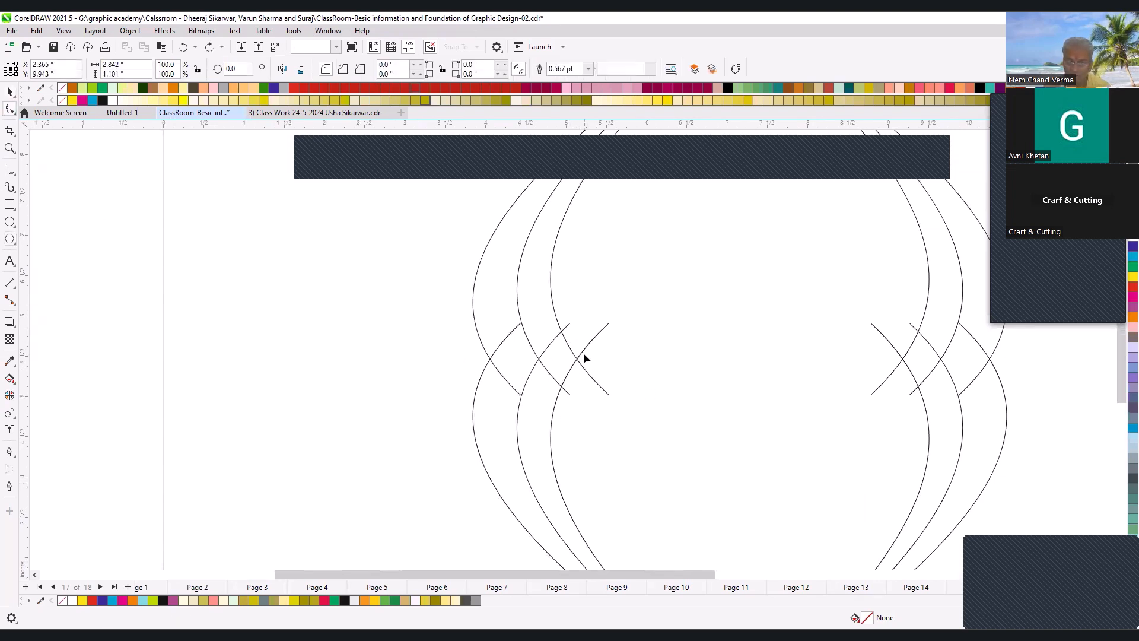
key("ctrl+a")
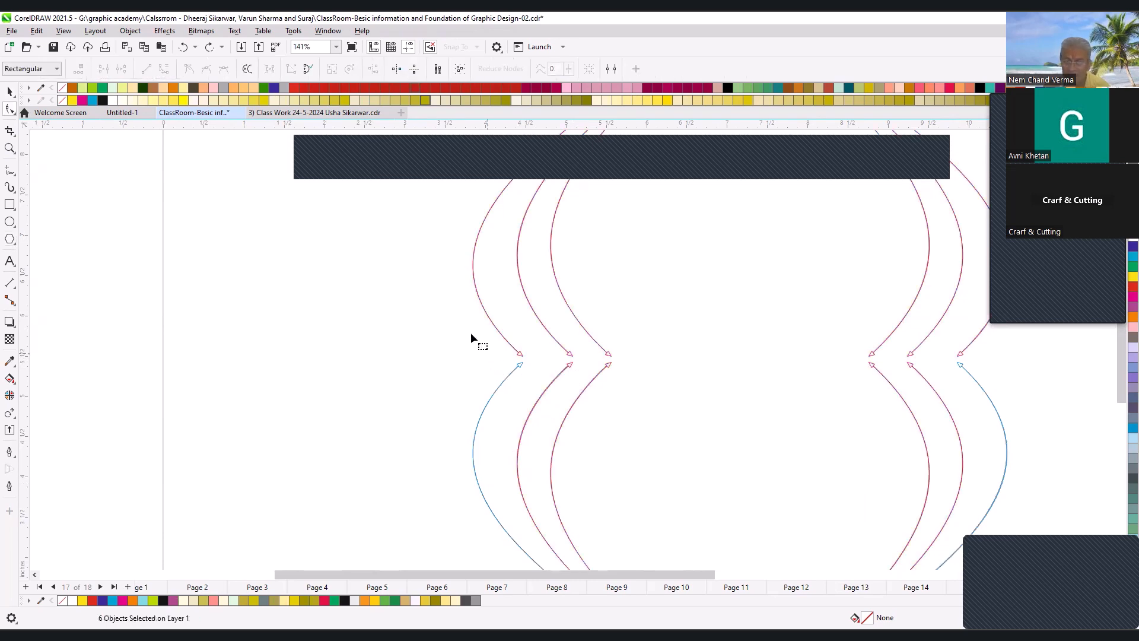
left_click_drag(974, 420, 974, 420)
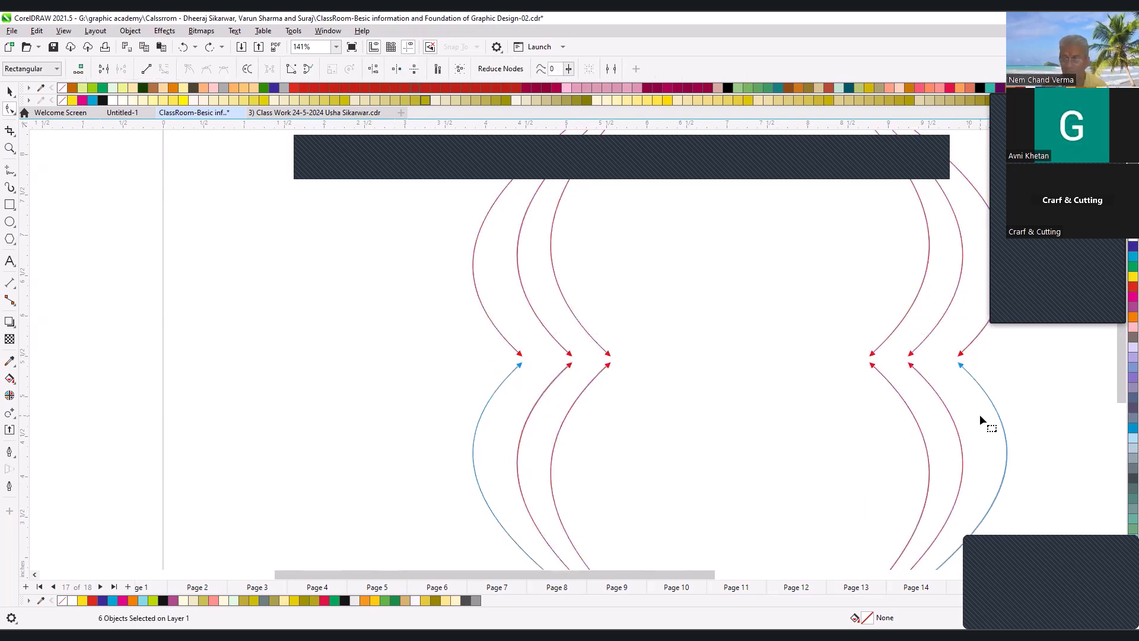
scroll(981, 414, "down", 2)
left_click_drag(829, 450, 1020, 556)
left_click_drag(650, 477, 656, 488)
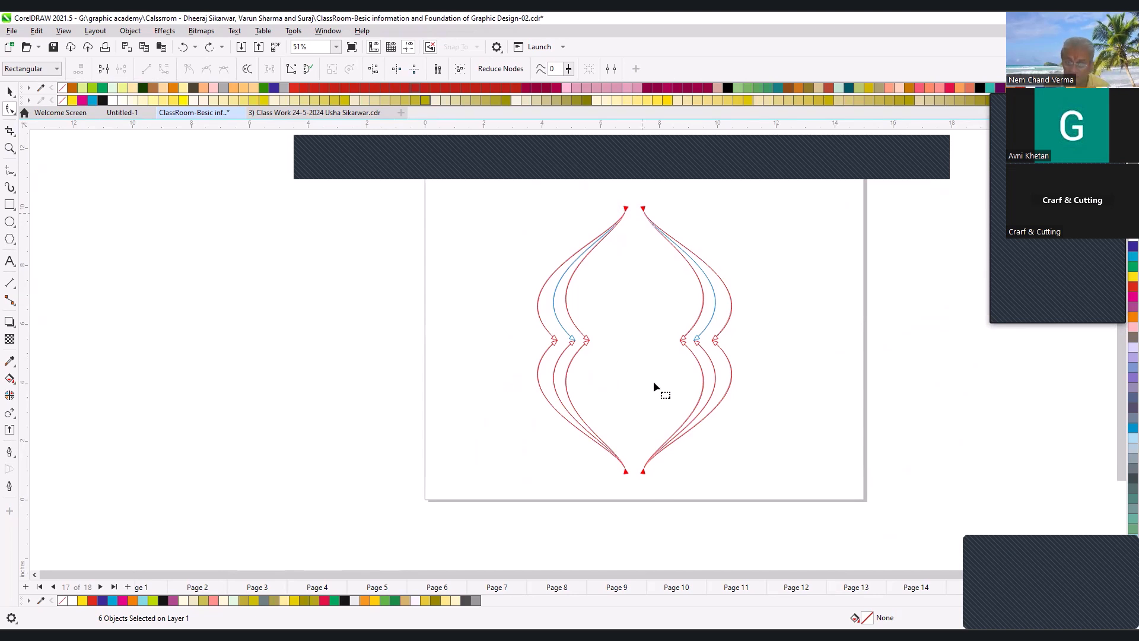
left_click(414, 69)
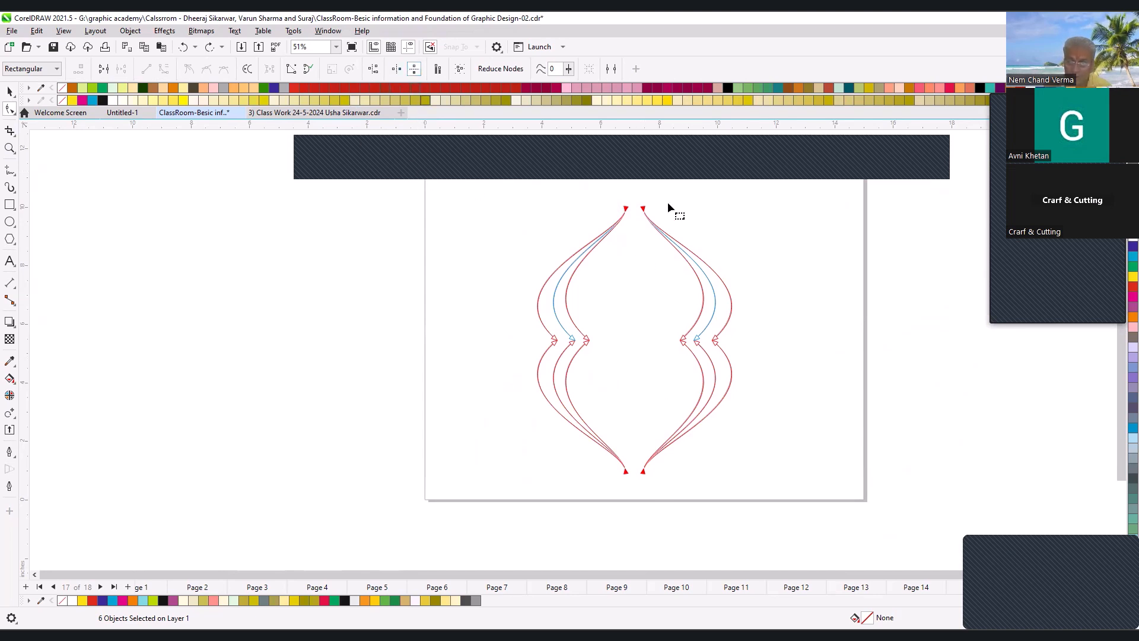
mouse_move(645, 210)
left_mouse_down()
mouse_move(648, 246)
mouse_move(647, 199)
mouse_move(644, 228)
left_mouse_up()
key("space")
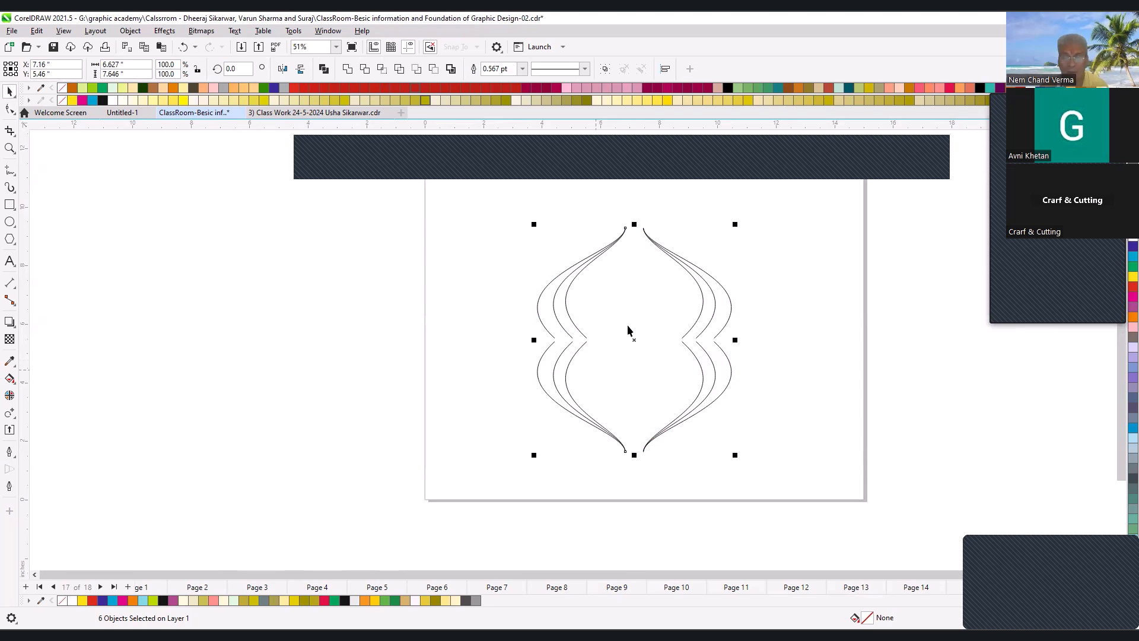
- Delete the three lower curve pairs, keeping the upper ones
left_click(575, 276)
left_click(575, 351)
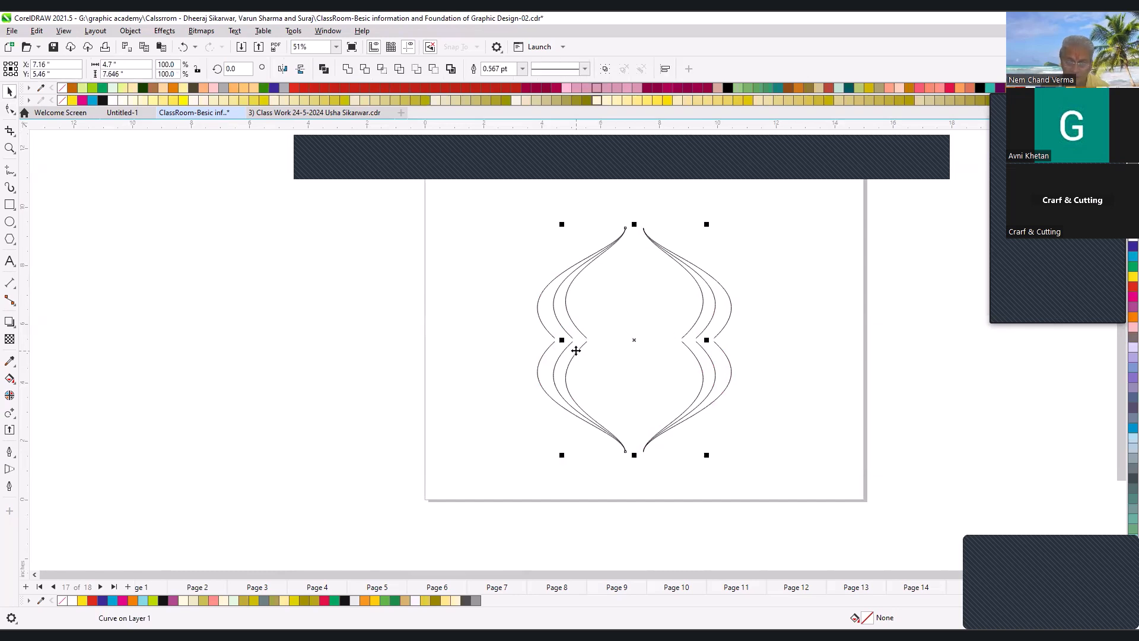
left_click(693, 372)
left_click(699, 365)
left_click_drag(451, 332, 765, 475)
key("Delete")
- Break the remaining upper curves apart and delete the outer and middle ones, keeping only the innermost pair
left_click(565, 283)
key("F2")
left_click_drag(379, 198, 802, 397)
key("ctrl+k")
left_click(507, 360)
left_click(460, 387)
key("Delete")
left_click(494, 371)
key("Delete")
left_click(521, 363)
left_click(871, 367)
key("Delete")
scroll(664, 376, "down", 2)
key("F2")
left_click_drag(427, 250, 857, 491)
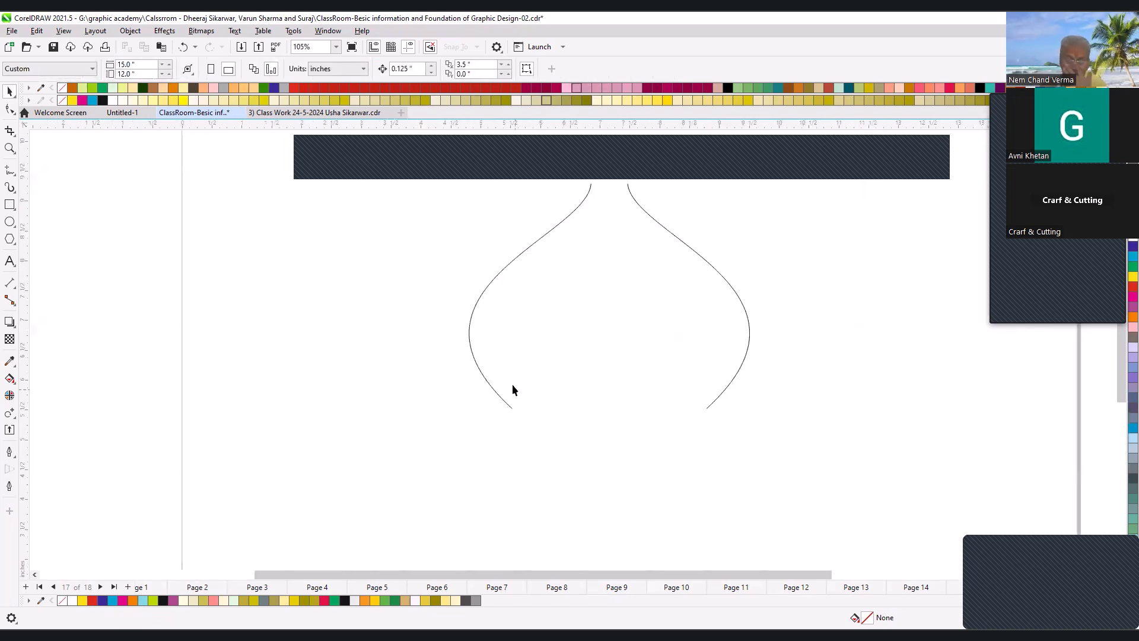
scroll(511, 321, "down", 2)
key("F2")
left_click_drag(443, 259, 710, 419)
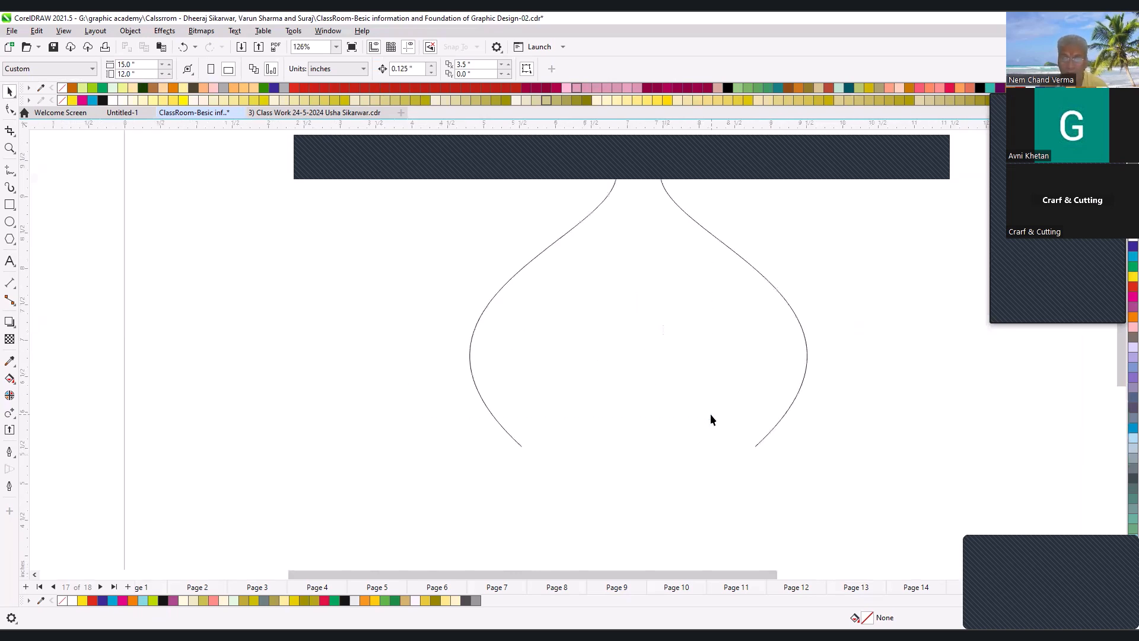
scroll(689, 360, "down", 2)
key("F2")
left_click_drag(480, 240, 790, 442)
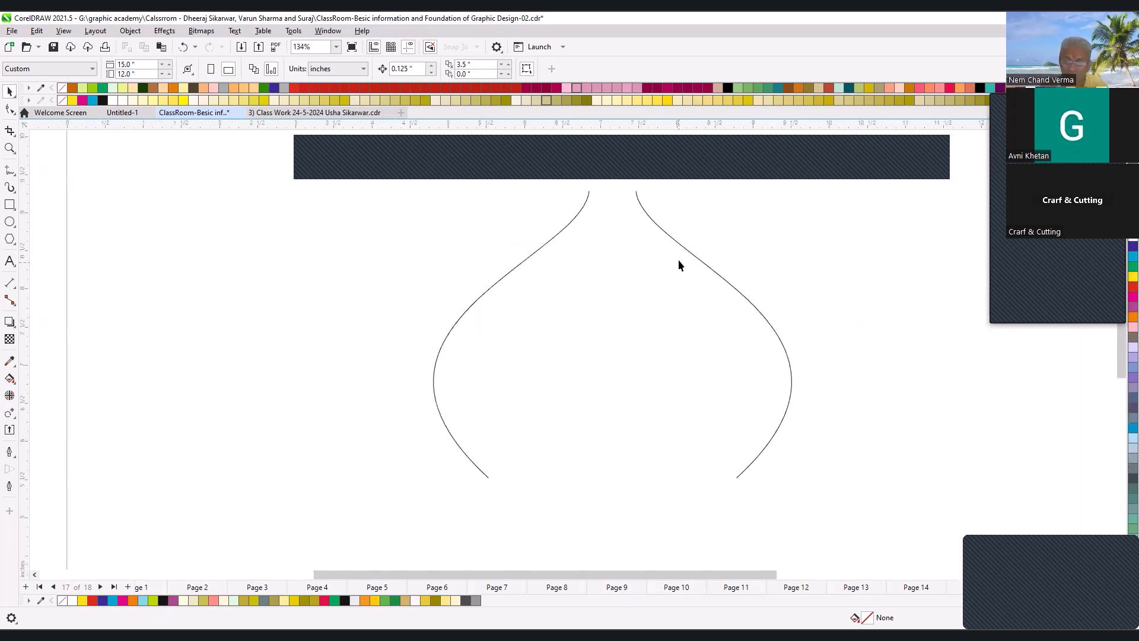
scroll(673, 282, "down", 2)
key("F2")
left_click_drag(417, 211, 778, 442)
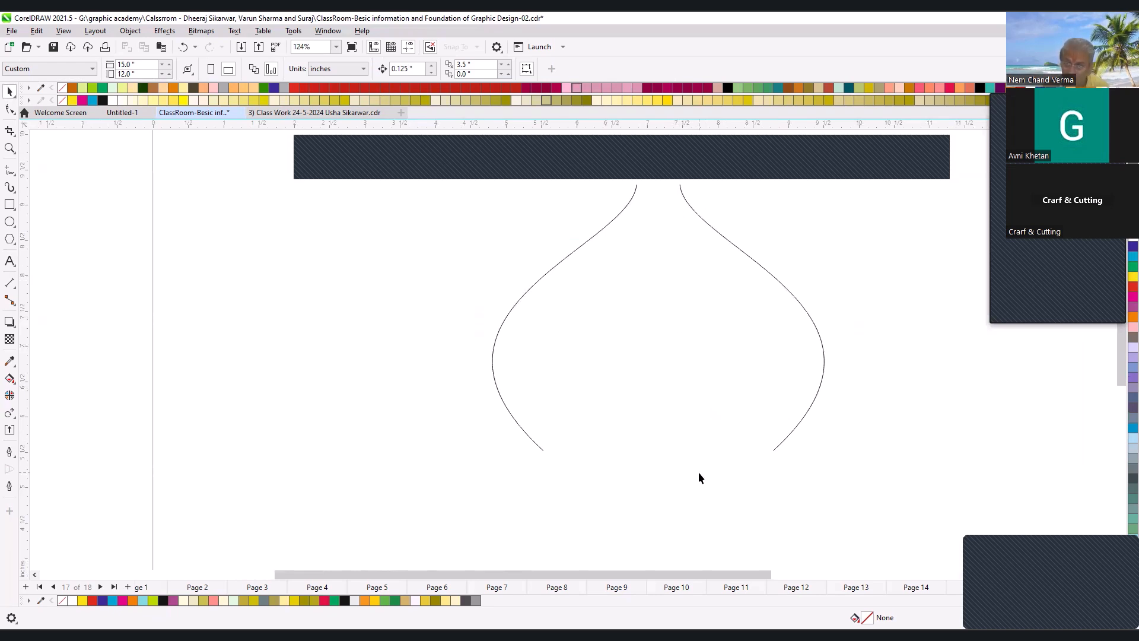
scroll(670, 369, "down", 2)
key("F2")
left_click_drag(475, 237, 872, 482)
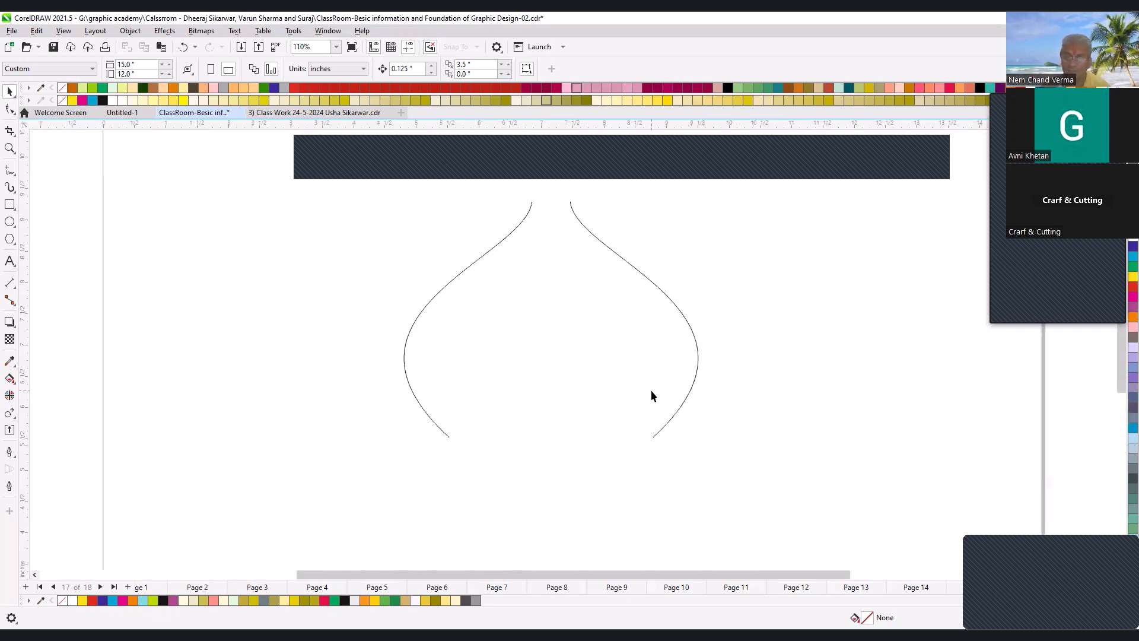
- Move the right-hand curve toward the left one, leaving a small gap between their upper ends
left_click_drag(660, 313, 638, 321)
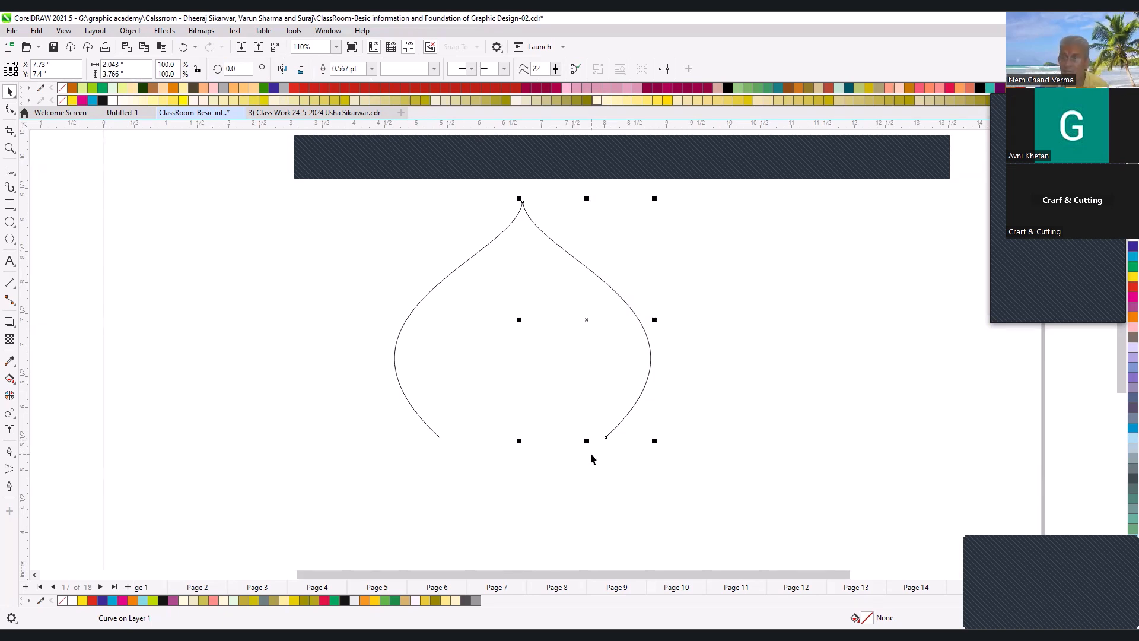
left_click(10, 109)
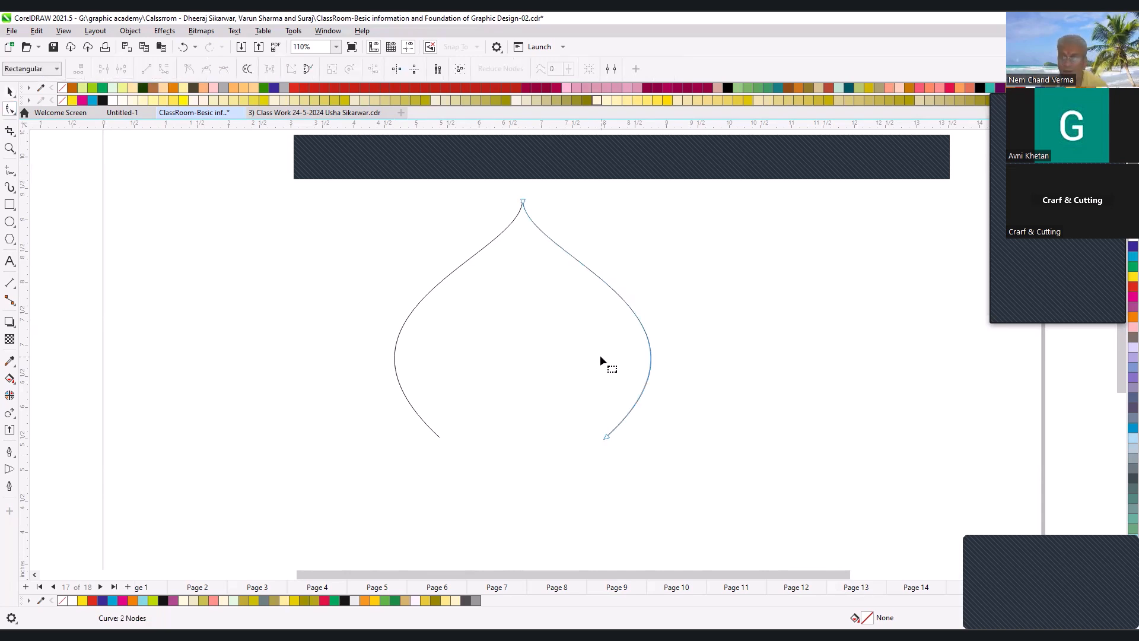
key("space")
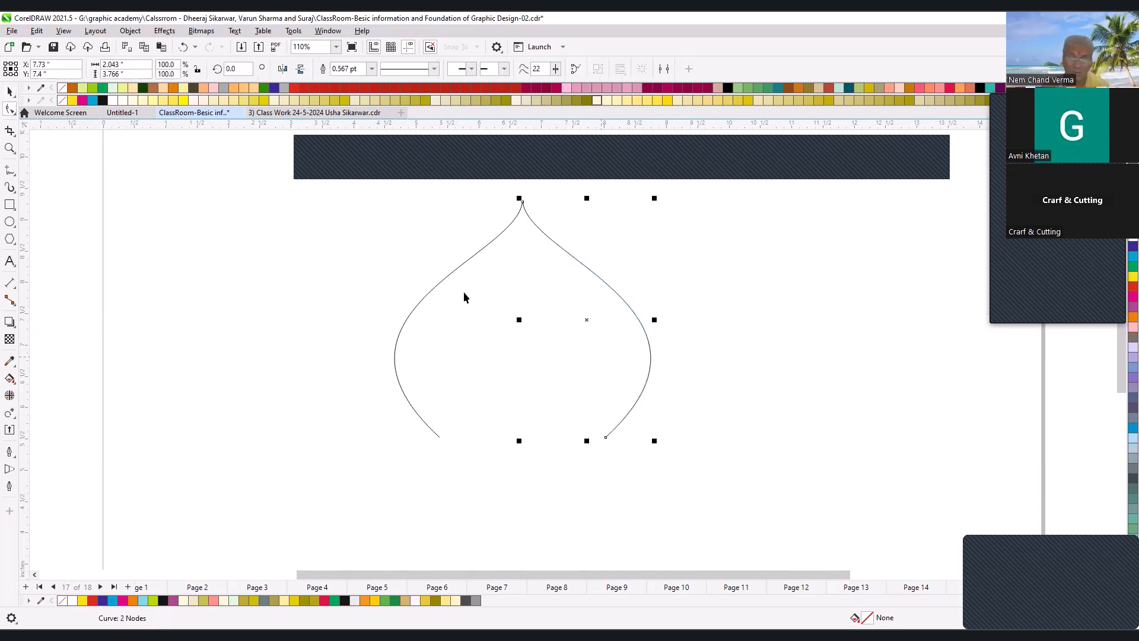
left_click(773, 348)
left_click_drag(641, 334, 657, 333)
- Try to align the right-hand curve's two end nodes vertically, and undo the alignment
key("space")
left_click_drag(532, 196, 629, 472)
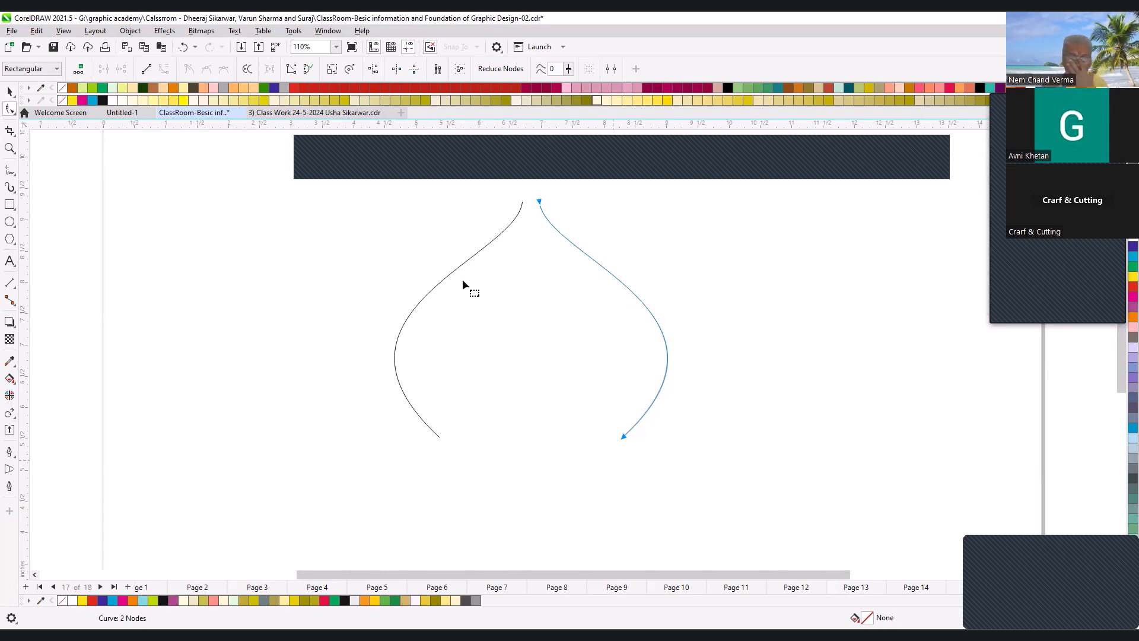
left_click(374, 70)
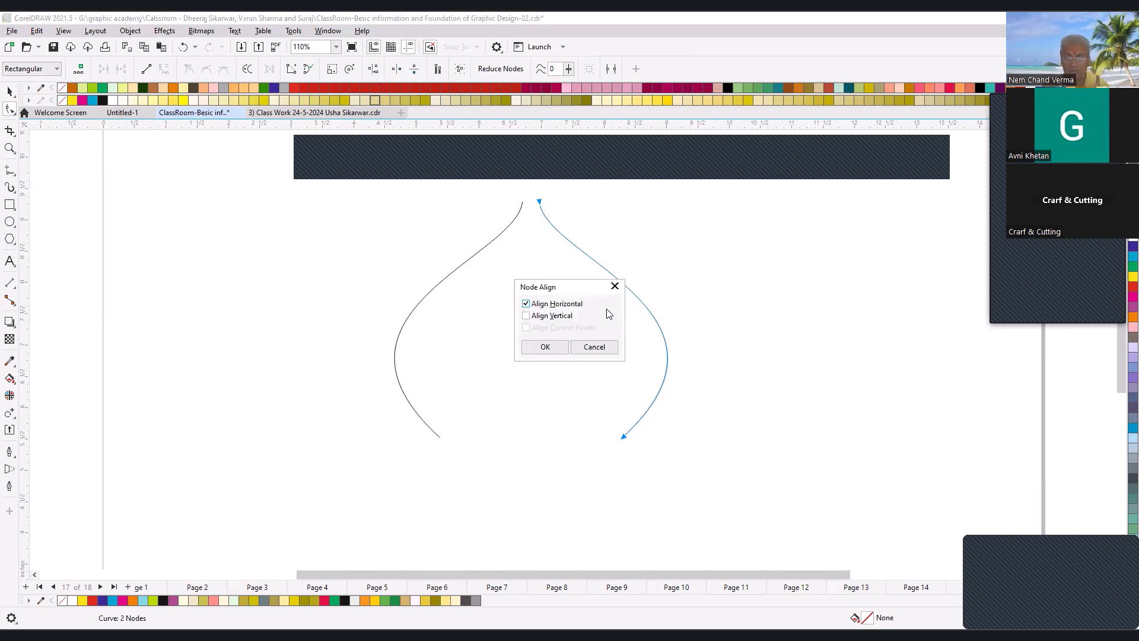
left_click_drag(574, 288, 774, 291)
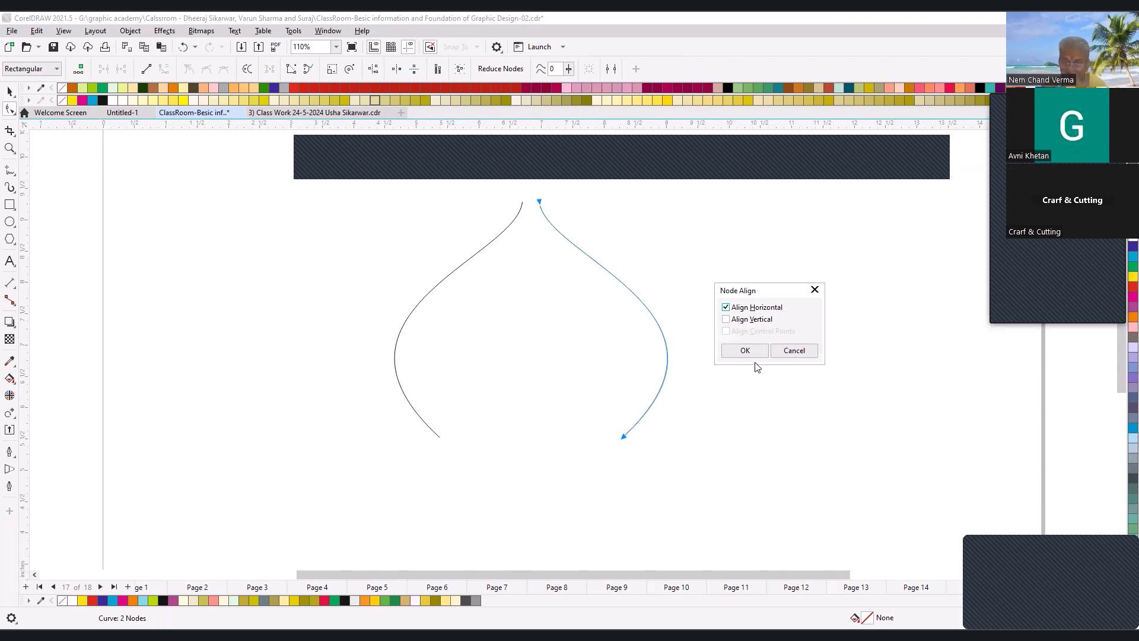
left_click(733, 310)
left_click(726, 320)
left_click(744, 351)
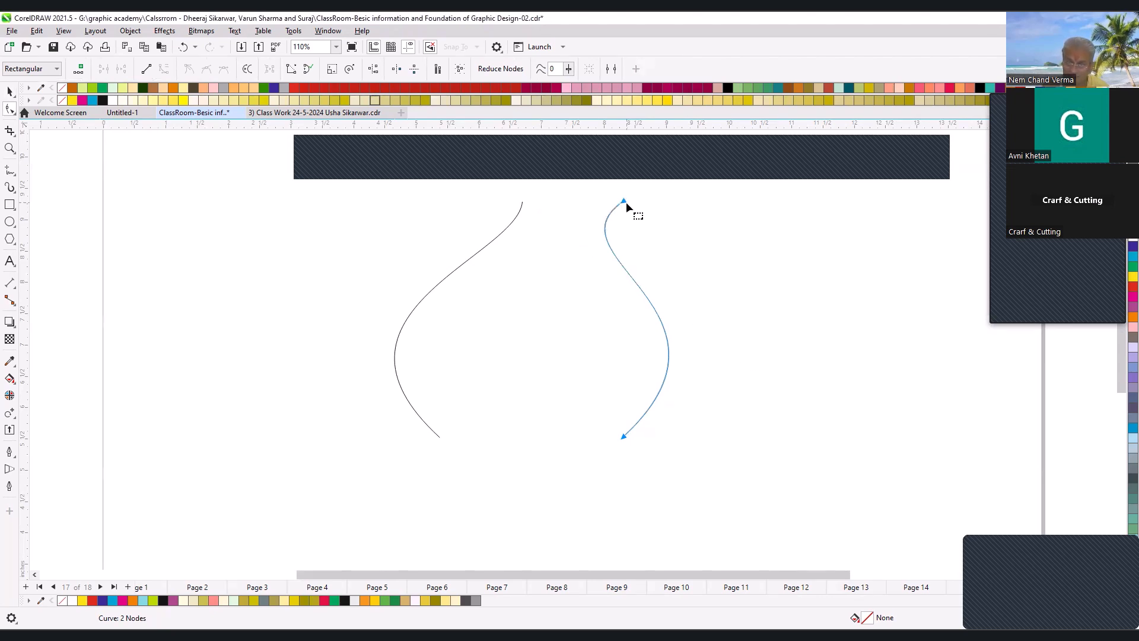
left_click_drag(392, 297, 624, 306)
key("ctrl+z")
key("ctrl+z")
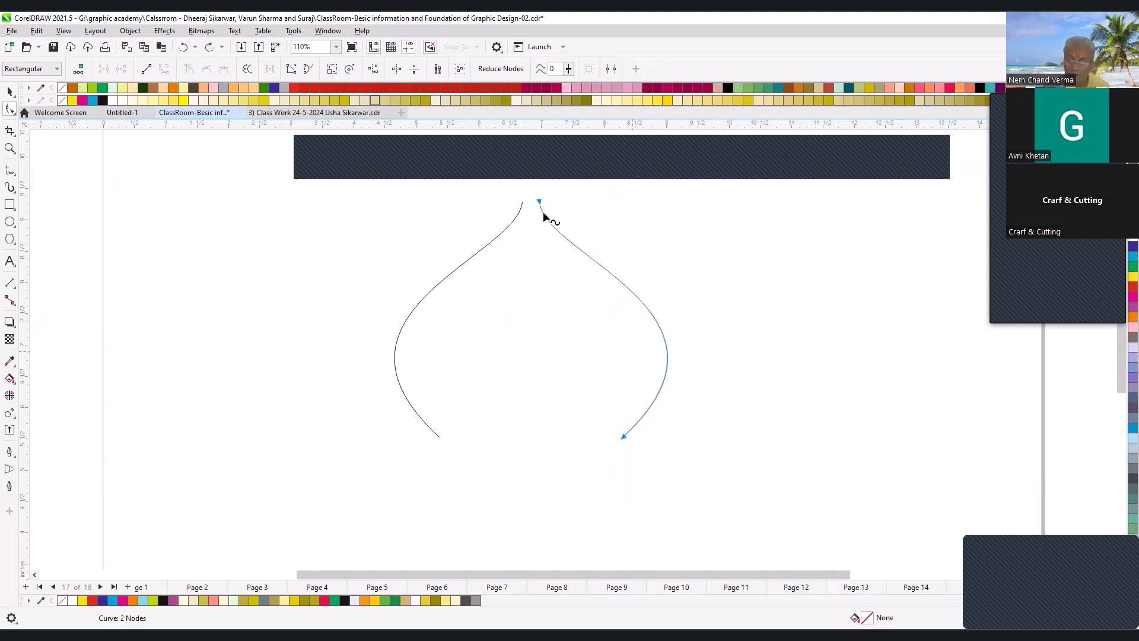
- Reverse the right-hand curve's direction and align its end nodes vertically, placing the bottom node directly below the top one
left_click_drag(639, 459, 639, 459)
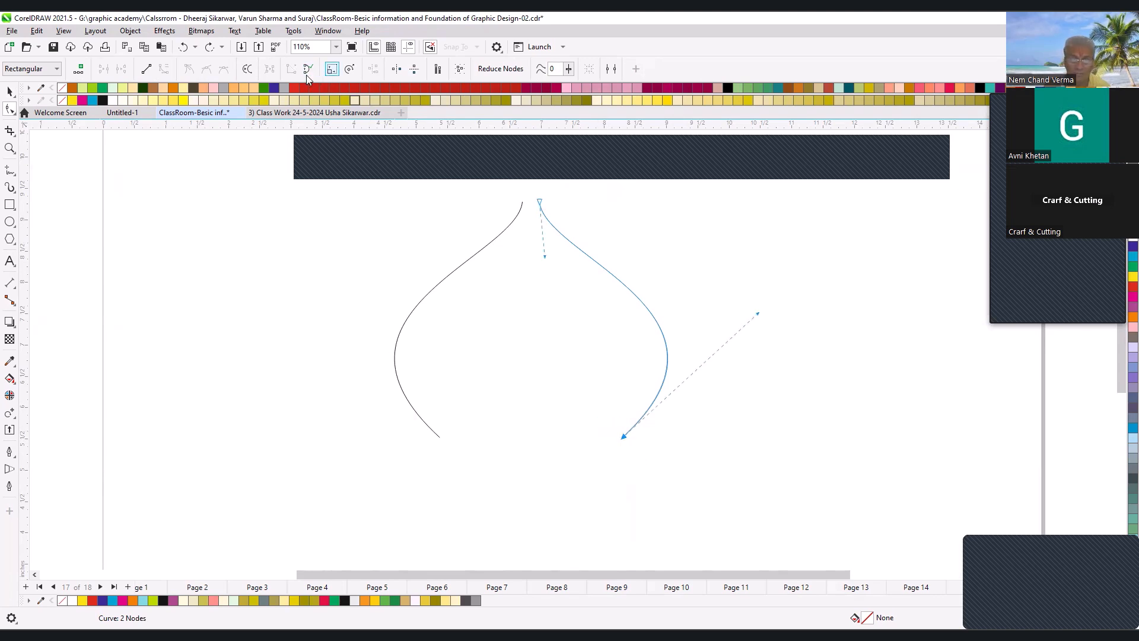
left_click(248, 70)
left_click_drag(521, 191, 662, 470)
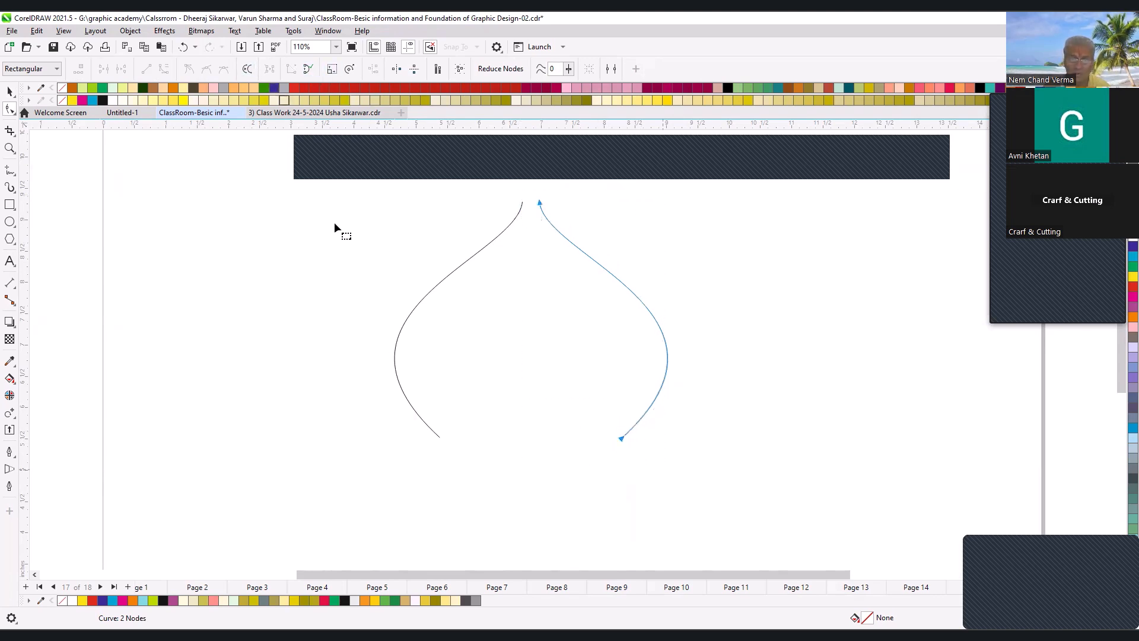
left_click(374, 69)
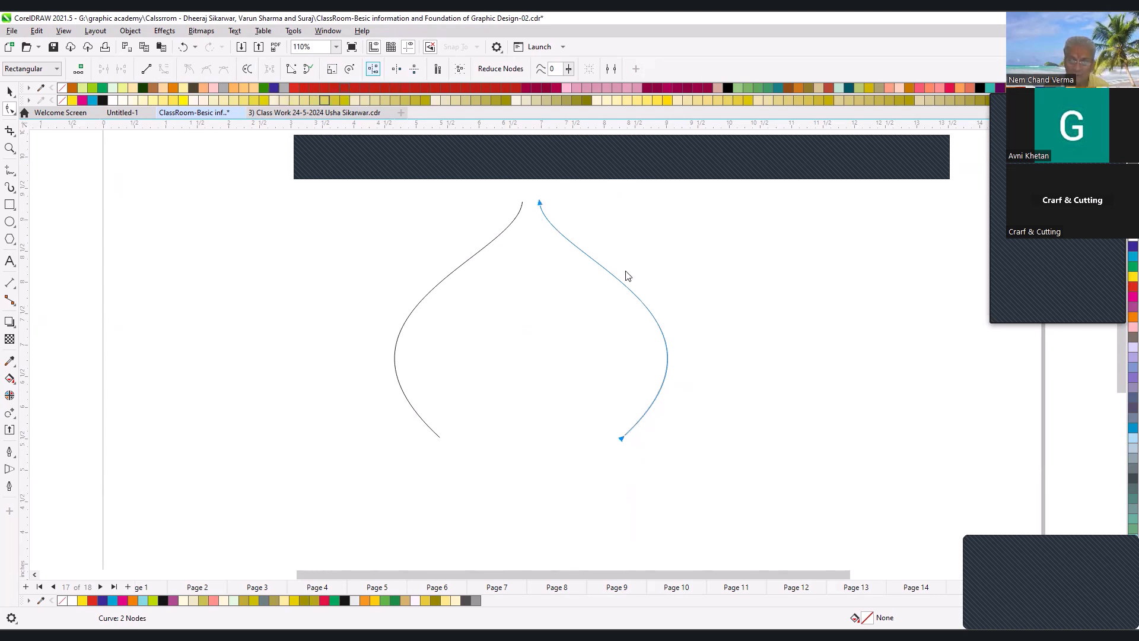
left_click(736, 296)
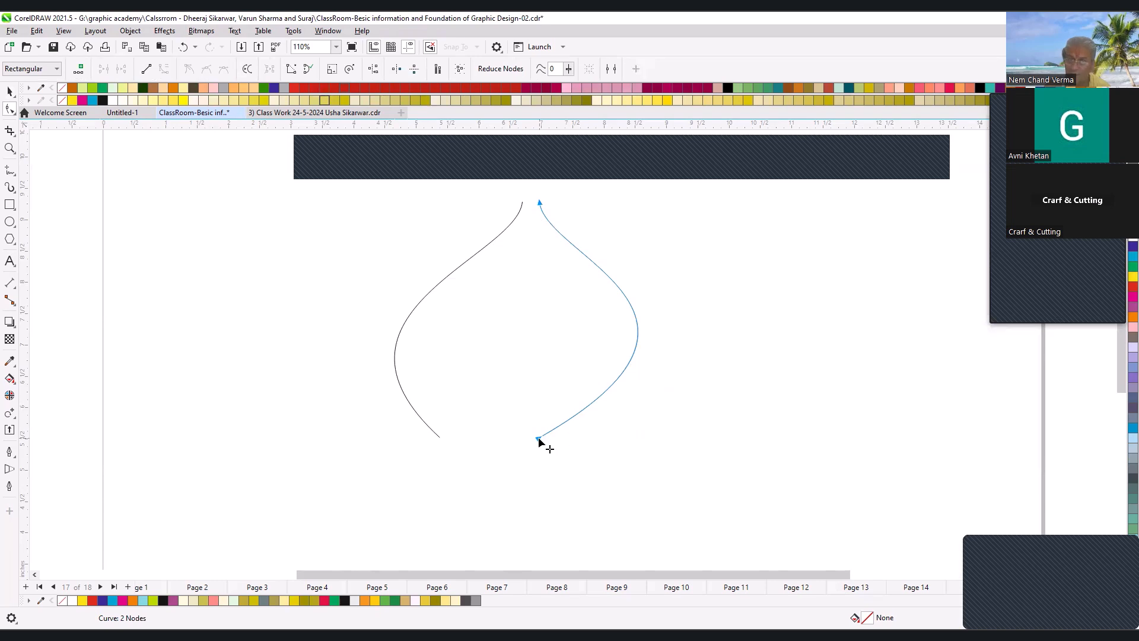
- Delete the old left-hand curve and replace it with a mirrored copy of the right-hand curve, forming a drop shape
left_click(452, 287)
key("space")
key("Delete")
left_click(637, 324)
left_click_drag(551, 321, 532, 319)
right_click(531, 319)
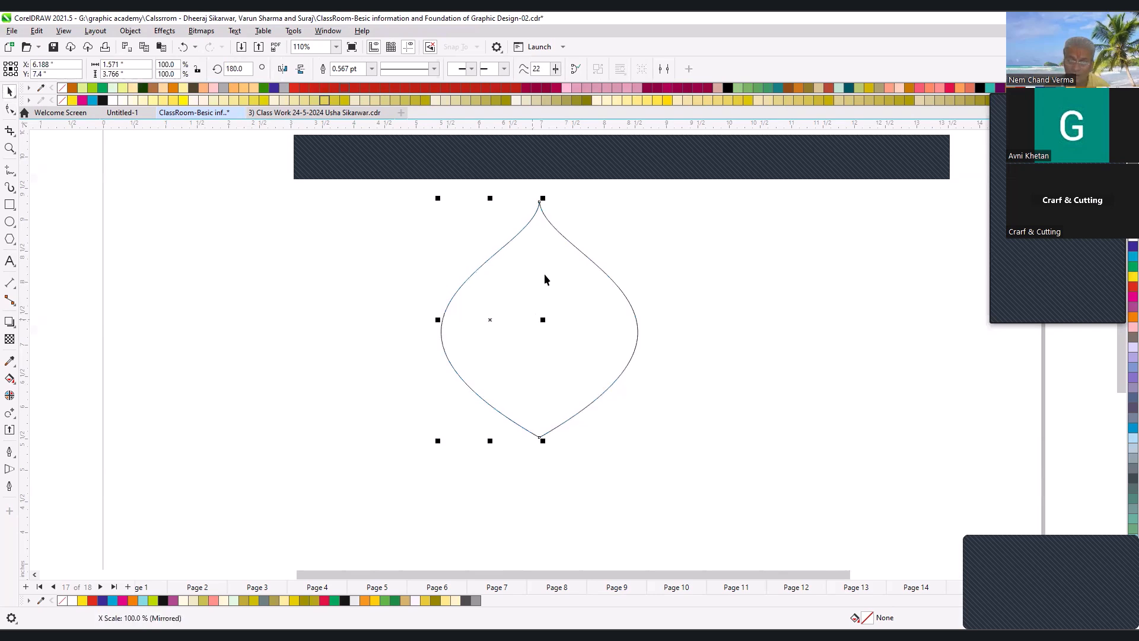
- Select both halves of the drop shape and move them together toward the page's left edge, centred at about X 3.286 in
left_click(555, 423, "shift")
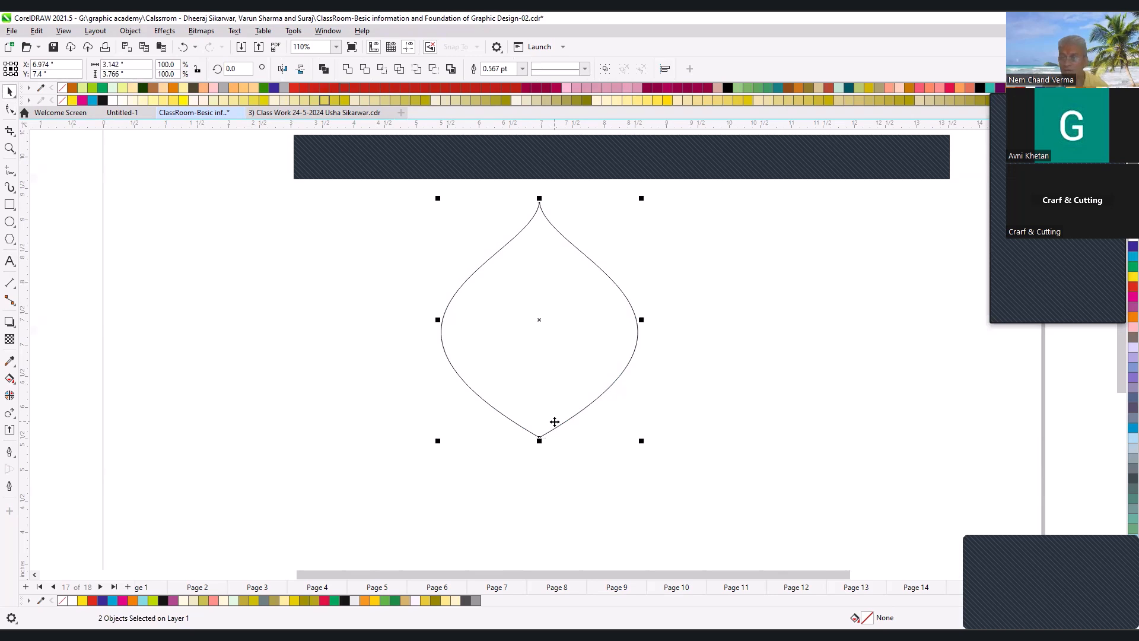
left_click_drag(568, 373, 398, 398)
left_click_drag(402, 303, 343, 303)
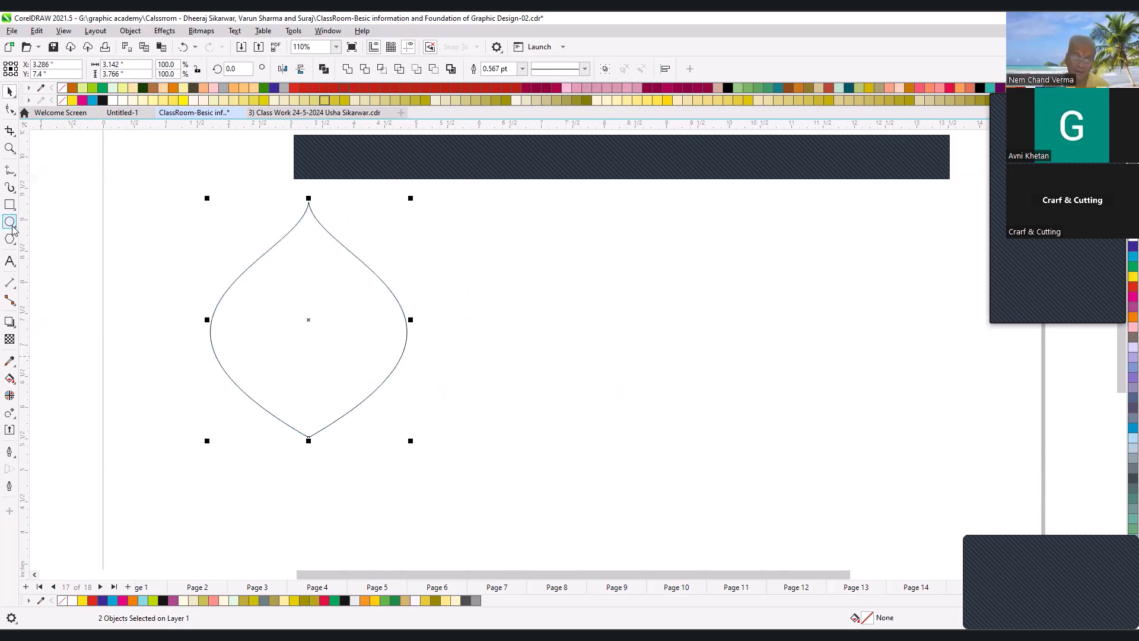
- Draw a straight horizontal line in the empty area beside the drop shape
left_click(9, 172)
left_click(484, 346)
left_click(820, 346)
- Add evenly spaced nodes along the horizontal line until it has 17 nodes
key("F10")
scroll(660, 409, "up", 2)
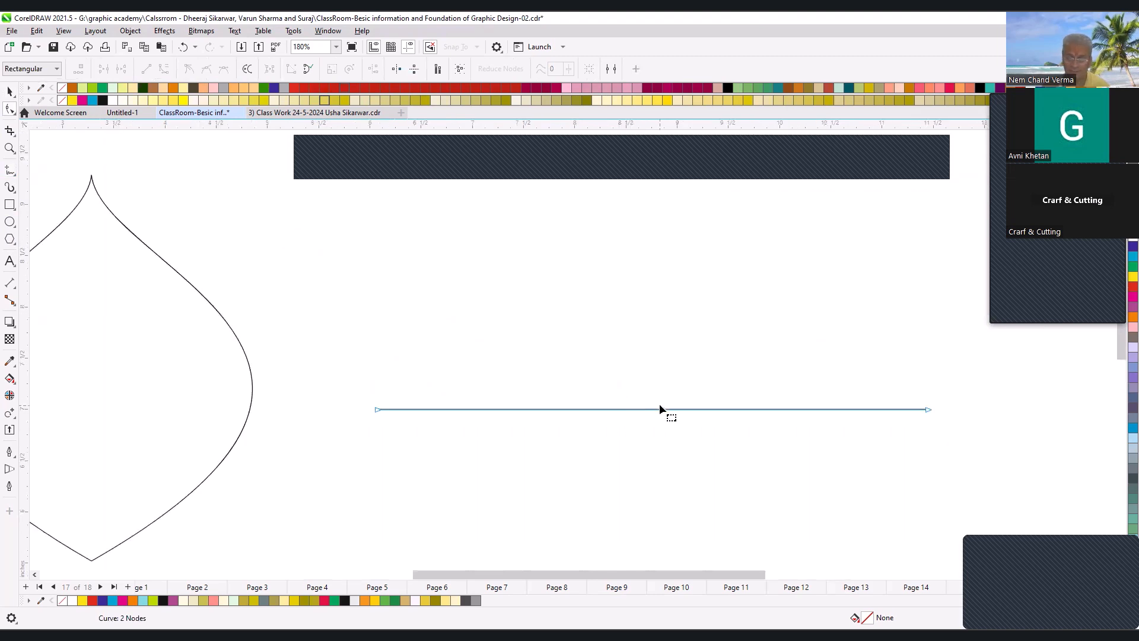
left_click(596, 409)
left_click(80, 72)
left_click(80, 72)
left_click(80, 72)
left_click(80, 72)
left_click(592, 377)
- Raise every second node of the line by a similar amount to form a wave with eight crests
mouse_move(427, 389)
left_mouse_down()
mouse_move(458, 430)
mouse_move(413, 387)
left_mouse_up()
left_click_drag(482, 410, 481, 386)
left_click_drag(549, 410, 550, 382)
left_click_drag(619, 408, 619, 380)
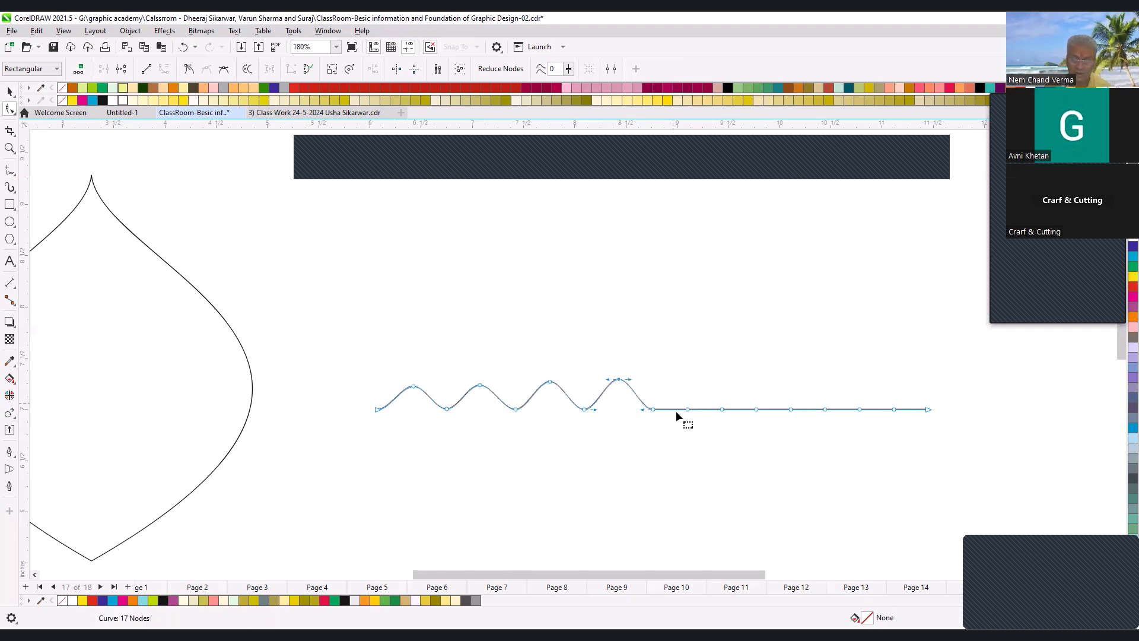
left_click_drag(687, 409, 688, 383)
left_click_drag(756, 409, 751, 384)
left_click_drag(825, 409, 828, 382)
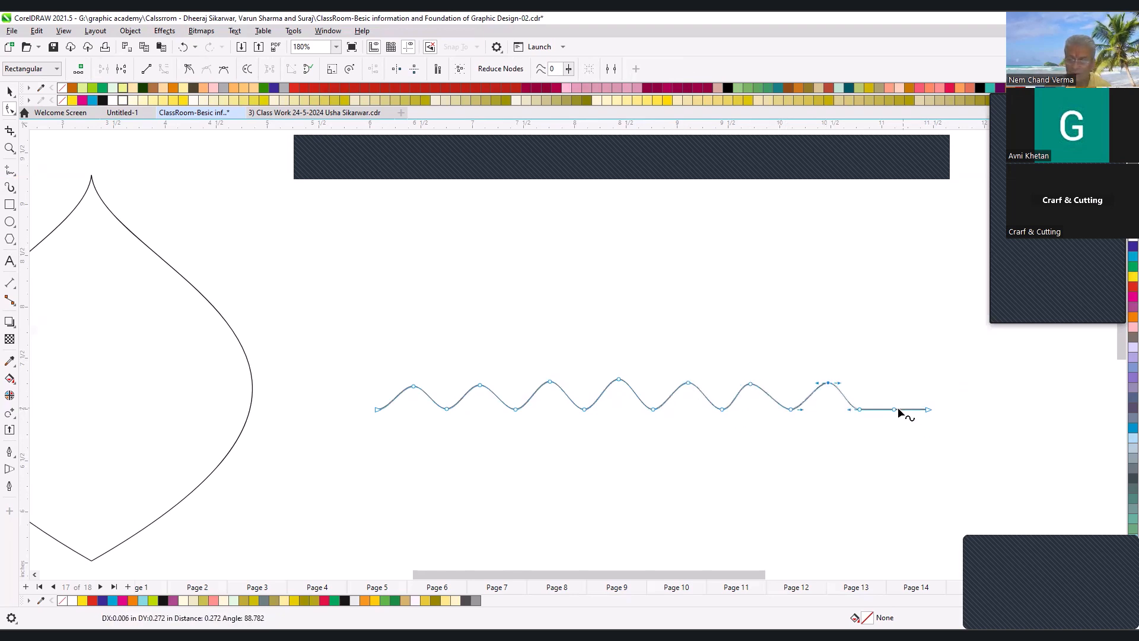
left_click_drag(894, 410, 895, 385)
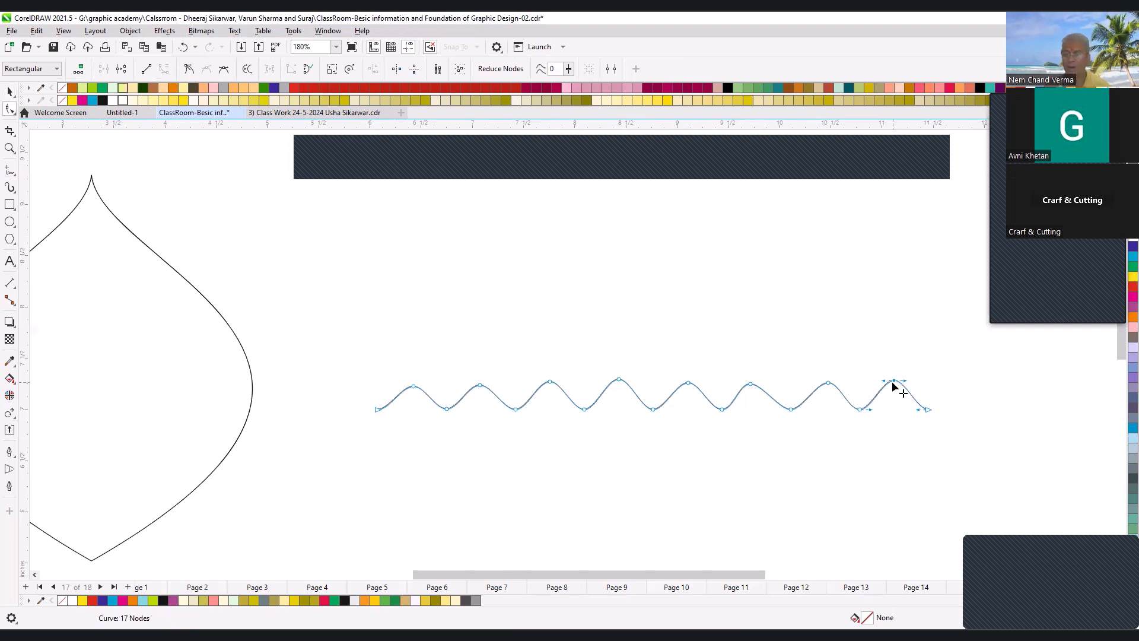
- Try to align the wave's crest nodes with Align Horizontal, and undo the alignment
left_click_drag(358, 354, 906, 399)
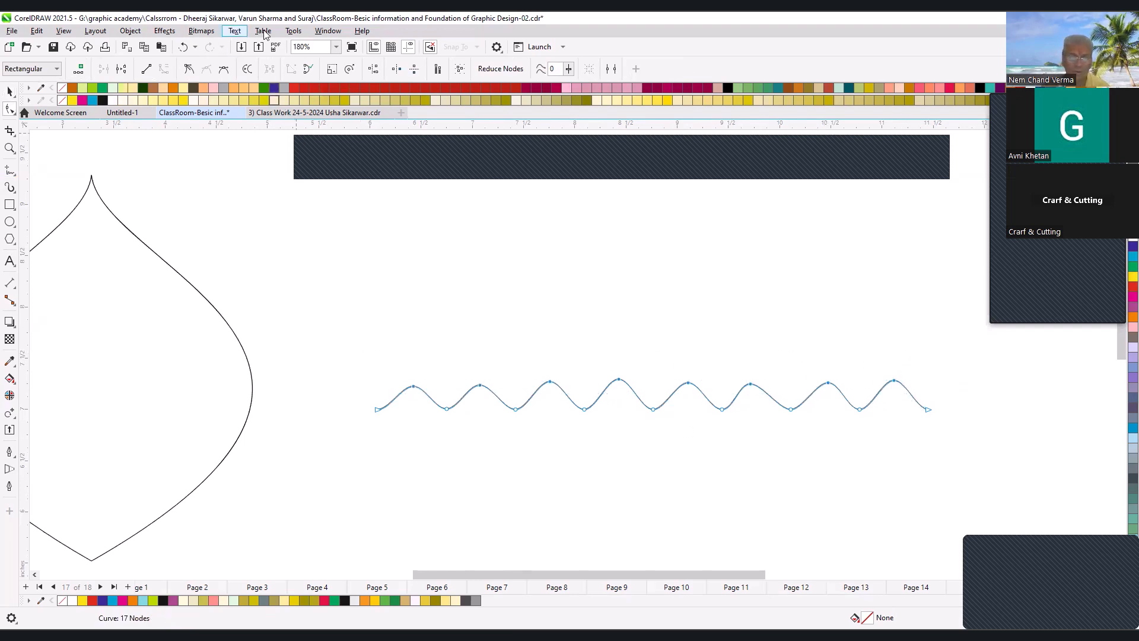
left_click(373, 68)
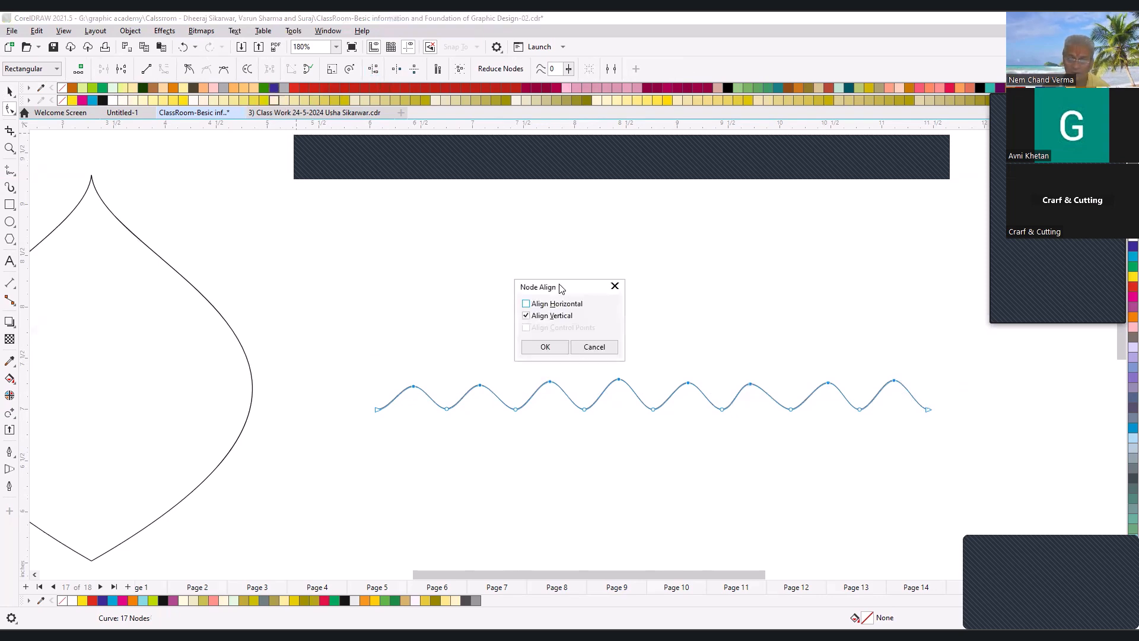
left_click_drag(561, 288, 564, 264)
left_click(530, 291)
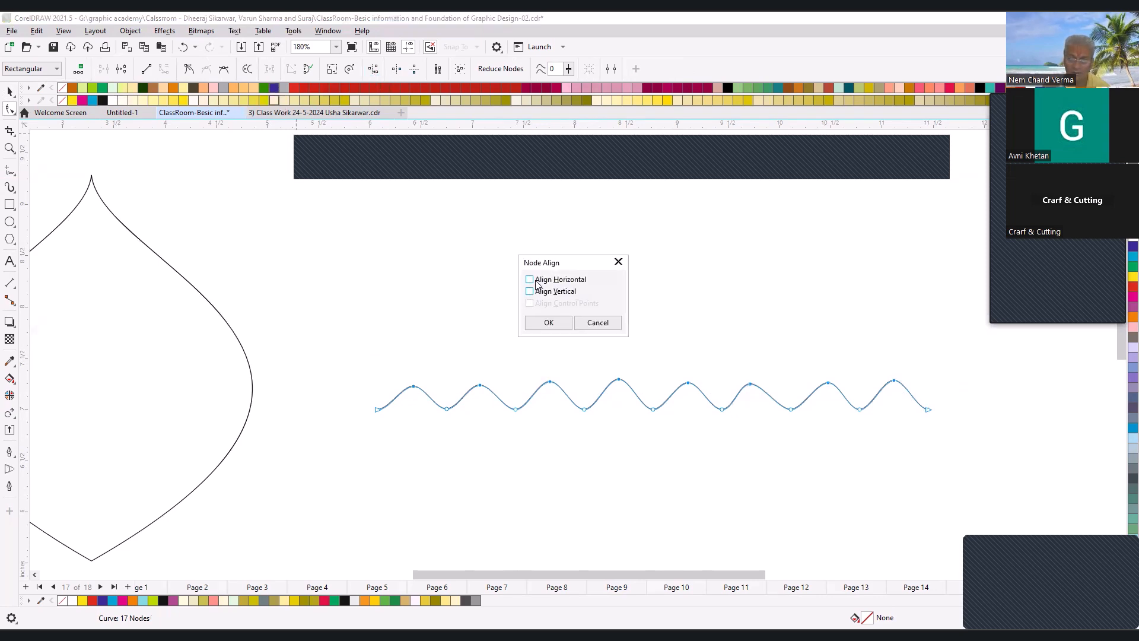
left_click(549, 323)
key("ctrl+z")
- Select the wave's lower nodes, including both ends, and align them horizontally
left_click_drag(945, 448, 947, 450)
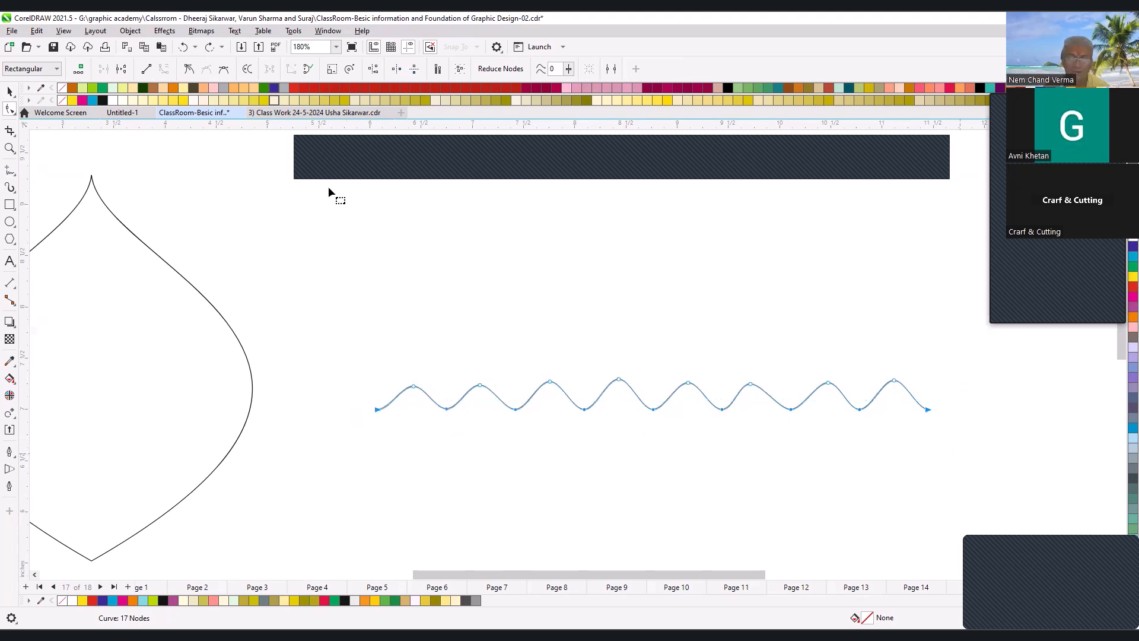
left_click(373, 69)
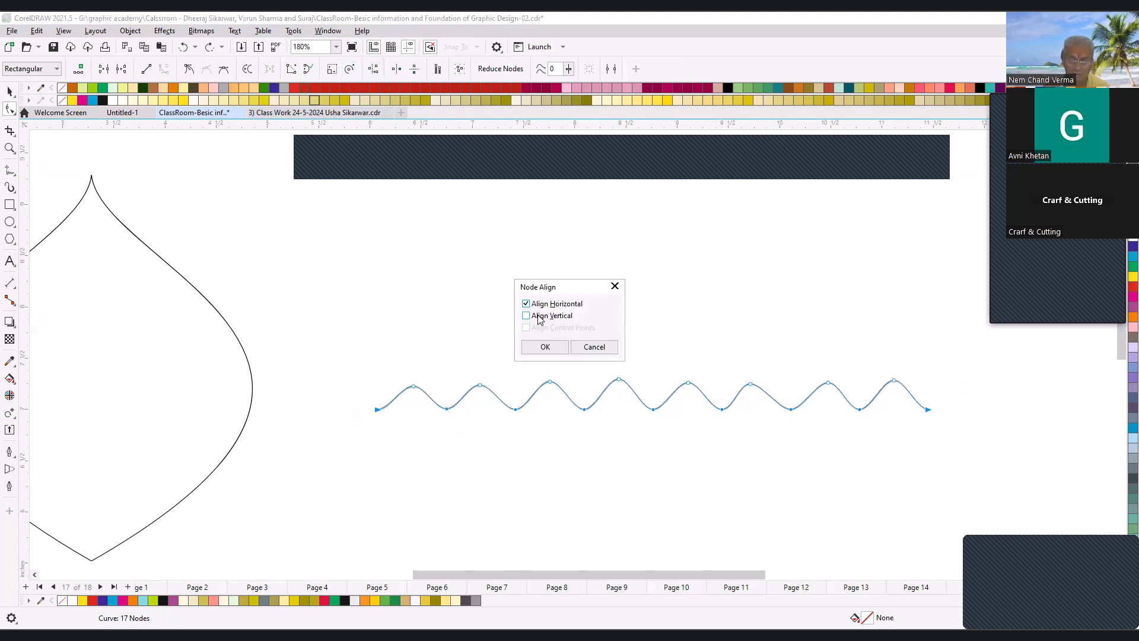
left_click(543, 346)
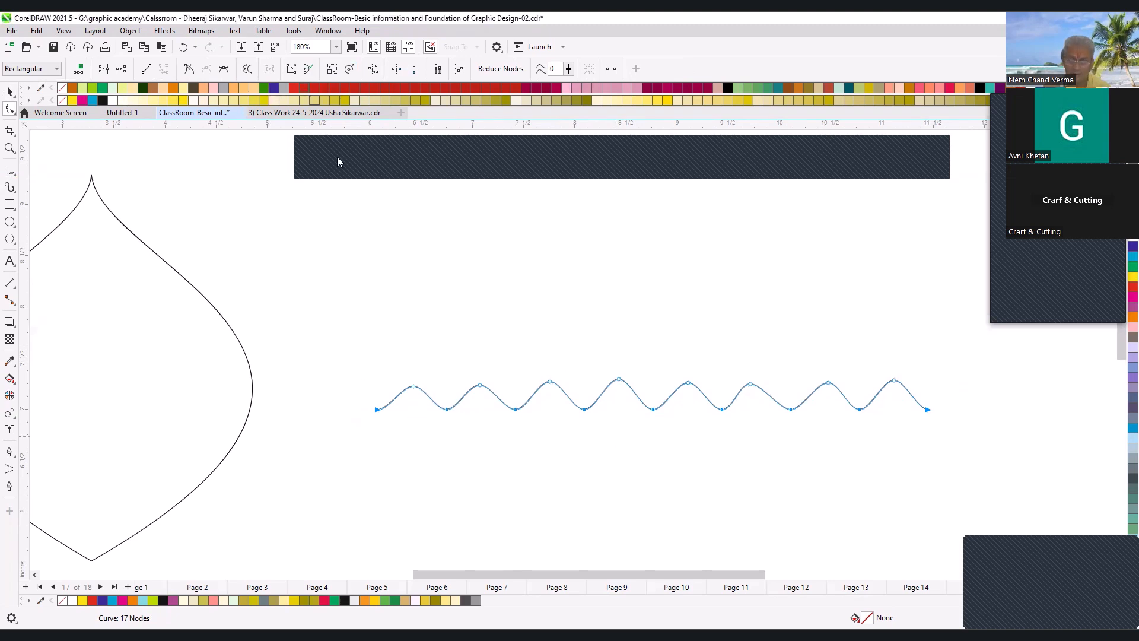
- Select the wave's eight crest nodes and align them horizontally to one common height
left_click_drag(294, 308, 927, 402)
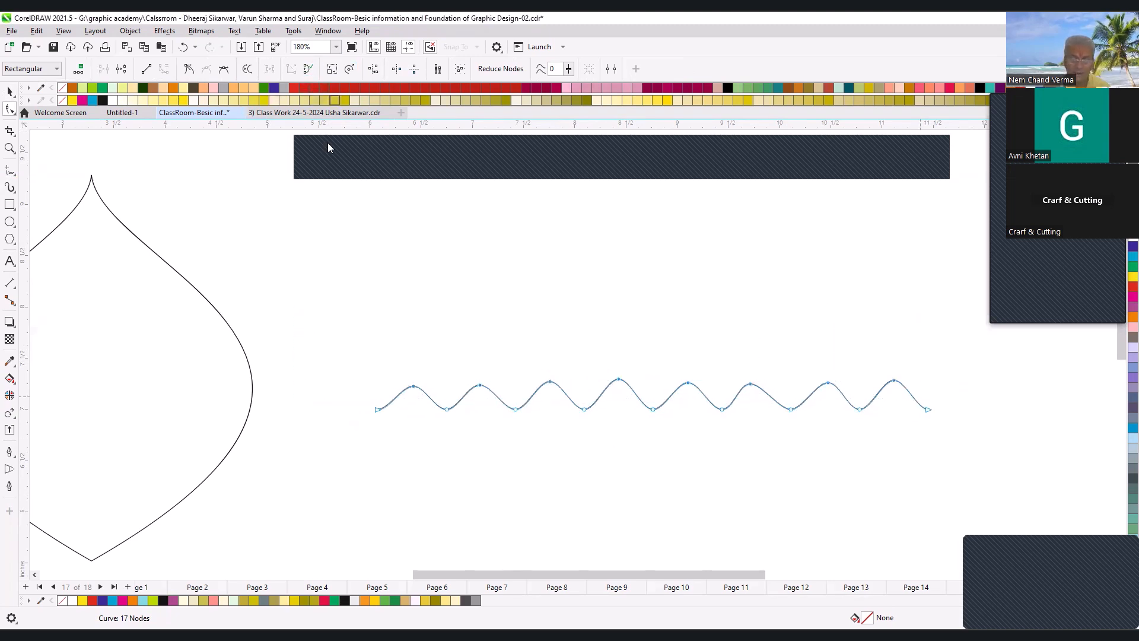
left_click(373, 69)
left_click(543, 345)
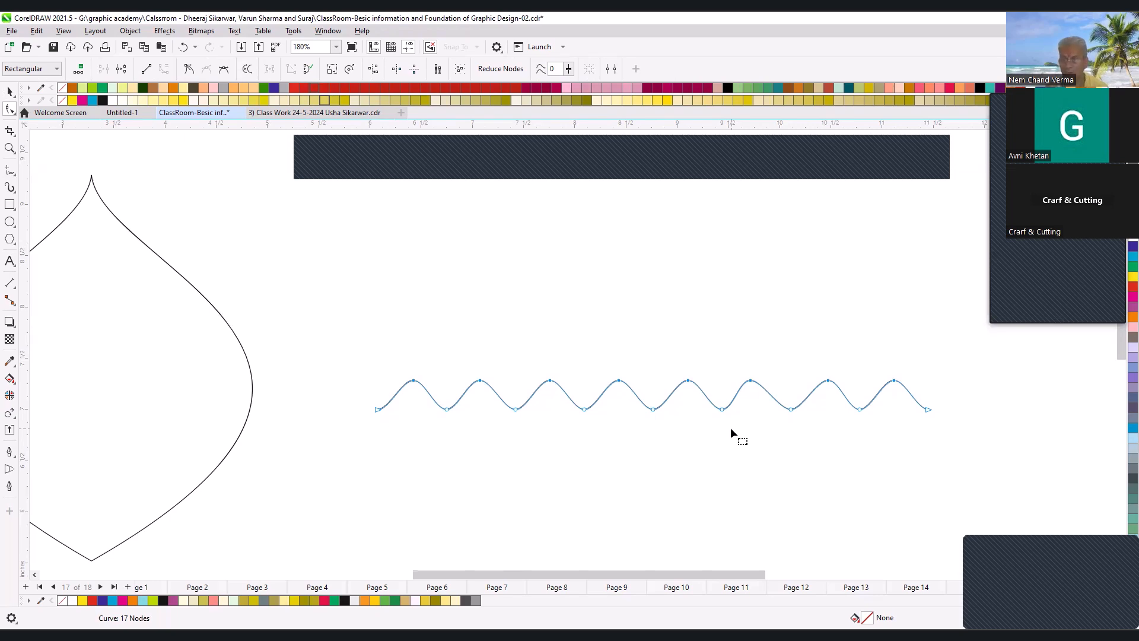
key("space")
scroll(690, 400, "down", 2)
key("F2")
left_click_drag(432, 337, 839, 485)
key("F10")
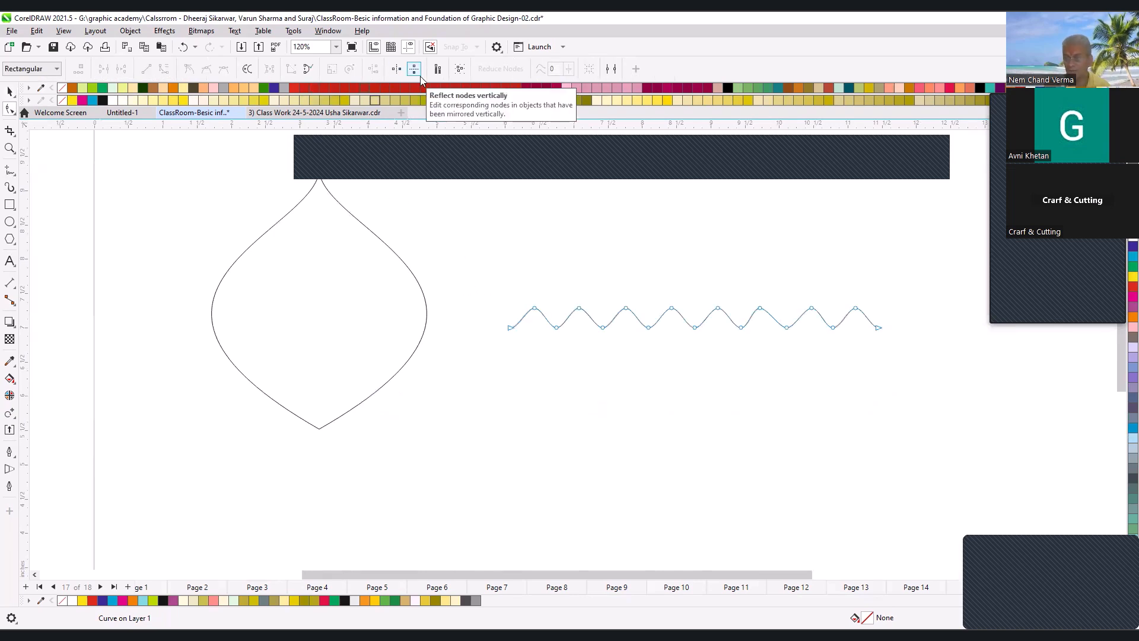
- Move the wavy line across the middle of the drop shape and save the document
key("space")
scroll(703, 319, "down", 5)
left_click_drag(700, 320, 614, 320)
left_click(823, 404)
key("F2")
left_click_drag(527, 229, 830, 426)
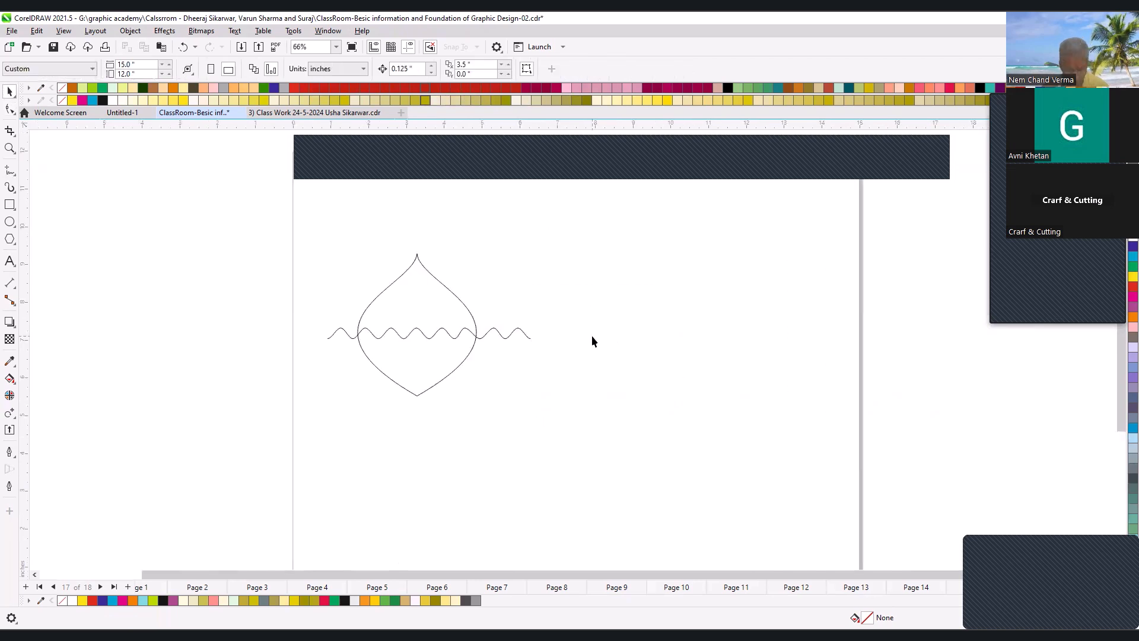
key("ctrl+s")
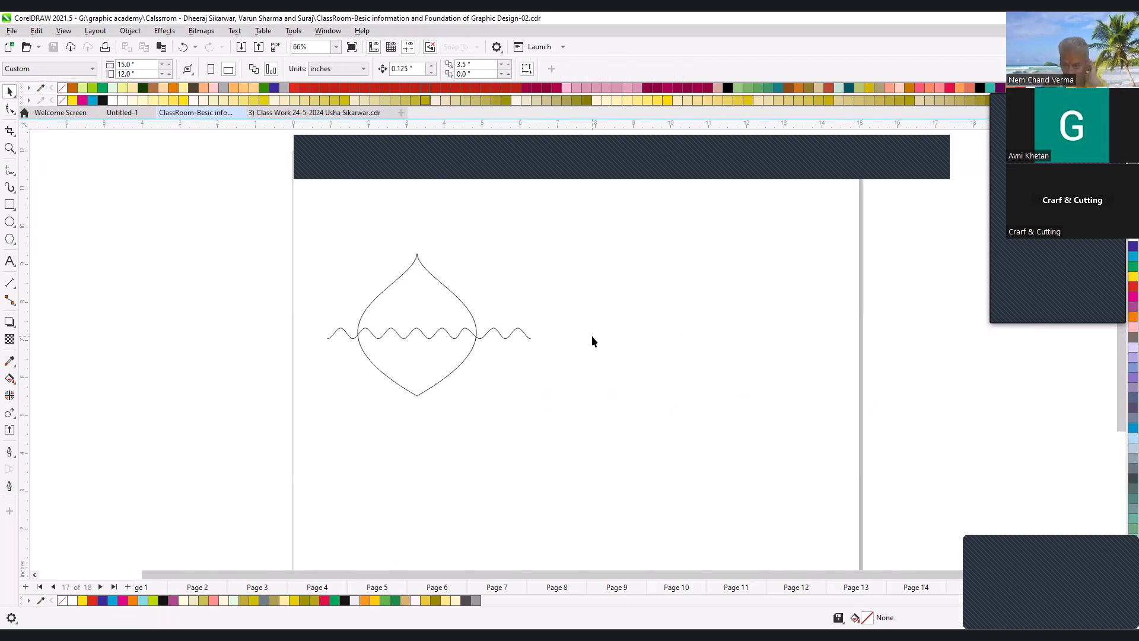
scroll(508, 330, "down", 2)
key("F2")
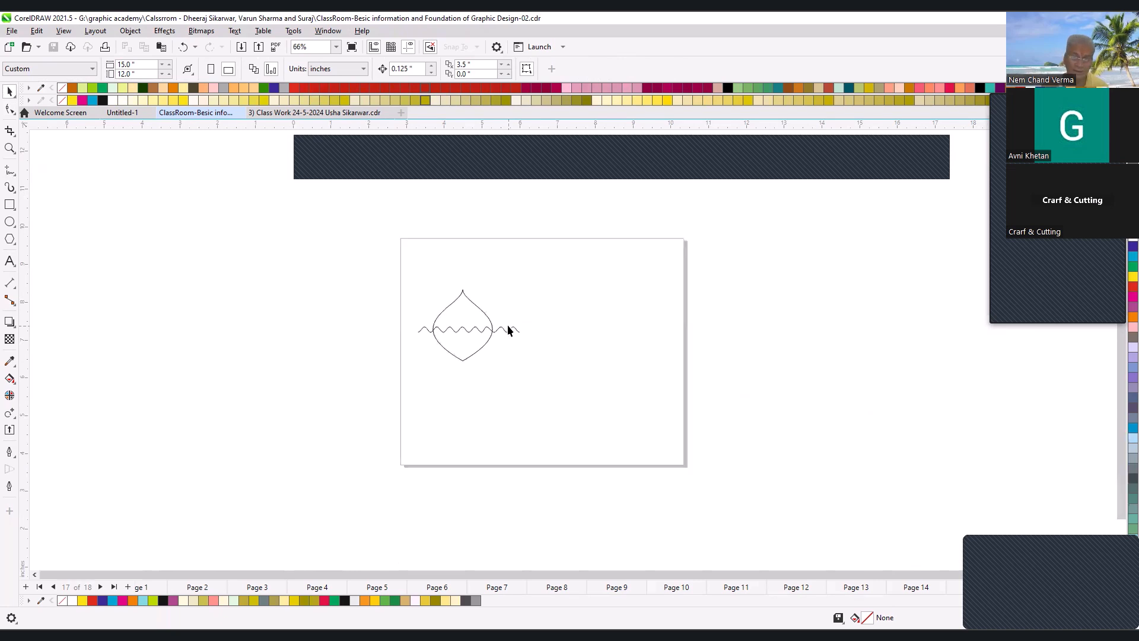
left_click_drag(383, 231, 670, 454)
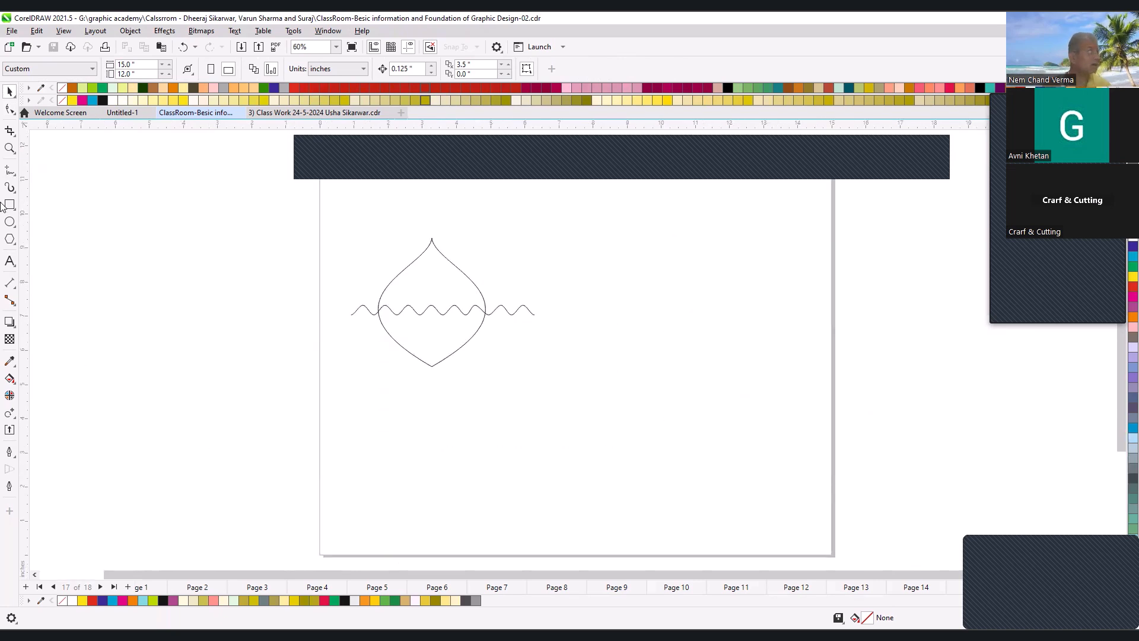
scroll(404, 347, "down", 2)
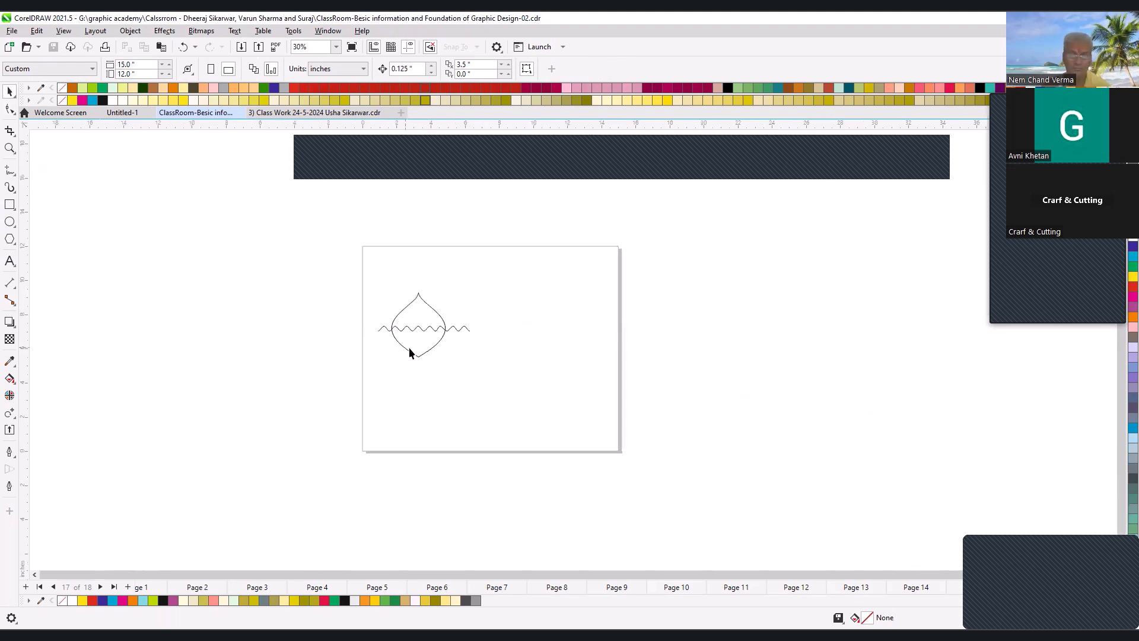
left_click_drag(355, 243, 638, 468)
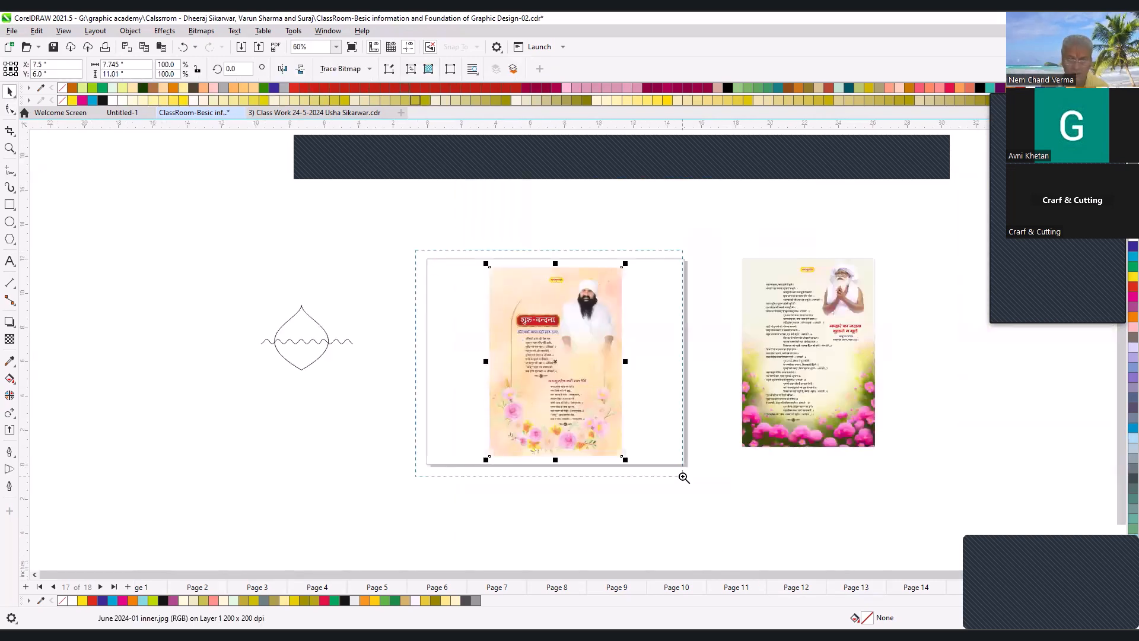
- Show the peach poster bitmap's corner nodes with the Shape tool
key("shift+F2")
left_click(10, 108)
key("F2")
left_click_drag(439, 268, 655, 486)
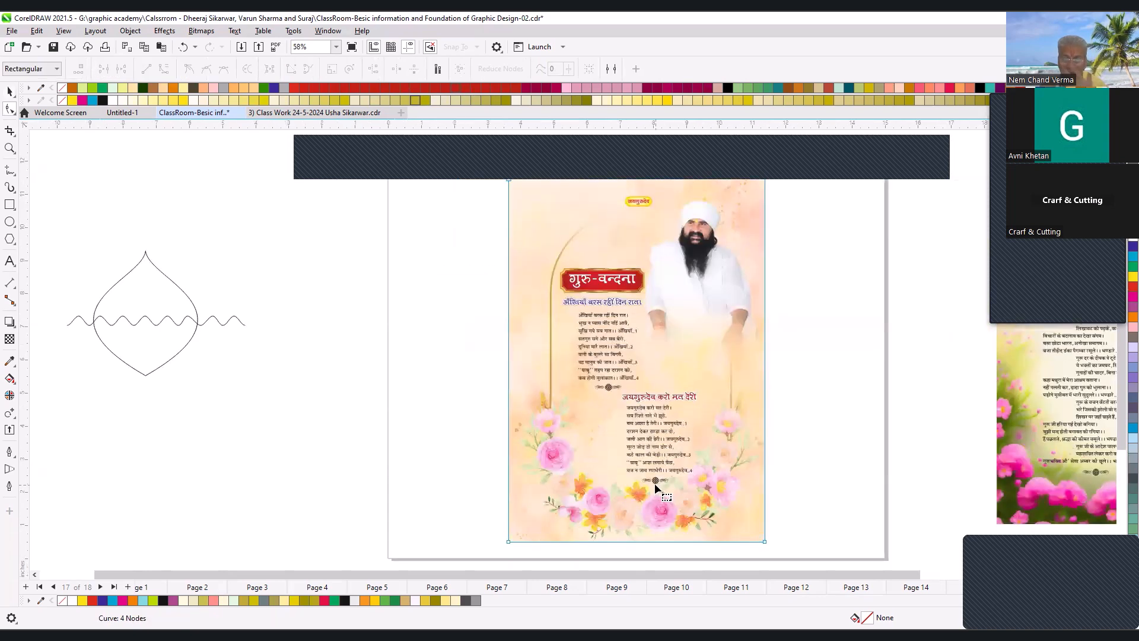
scroll(675, 434, "down", 1)
key("F2")
left_click_drag(505, 247, 755, 533)
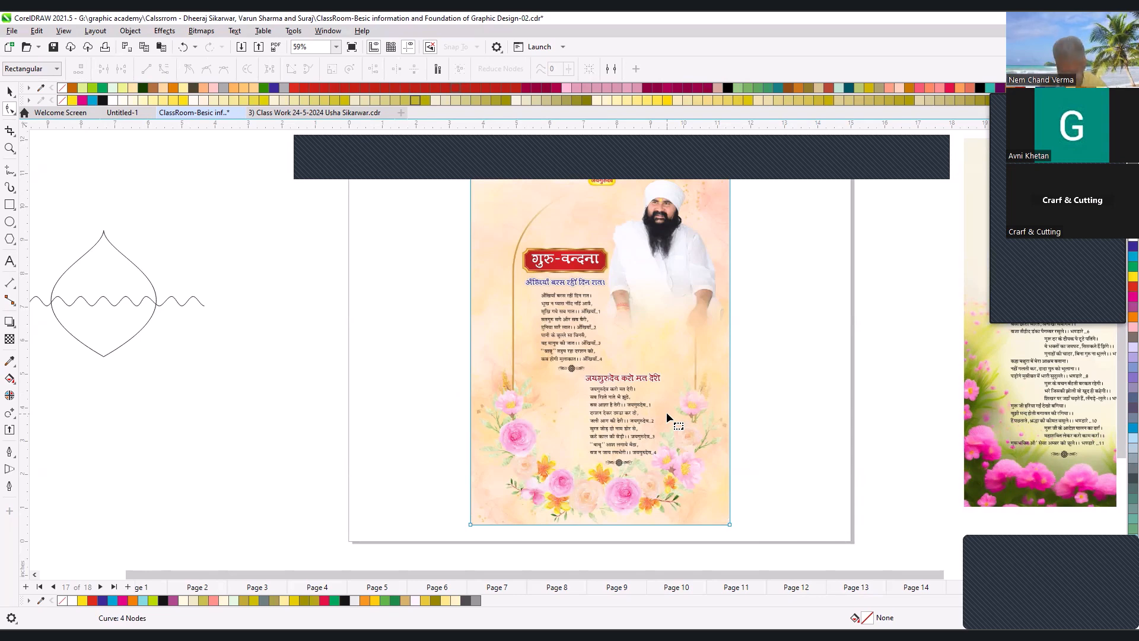
- Move the peach poster bitmap towards the page's left side, to about 5.17 inches on X
scroll(638, 403, "down", 2)
key("F2")
left_click_drag(517, 310, 707, 456)
key("space")
left_click_drag(652, 315, 598, 320)
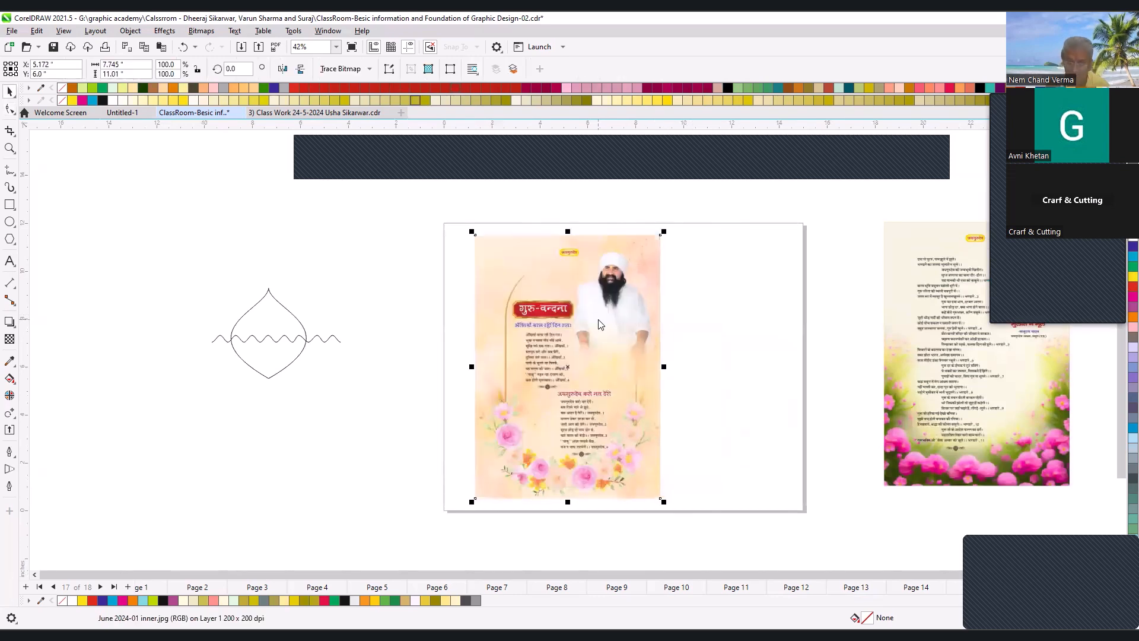
- Import the fruits-and-vegetables JPG beside the peach poster, and shift the poster to the page's left edge
key("ctrl+i")
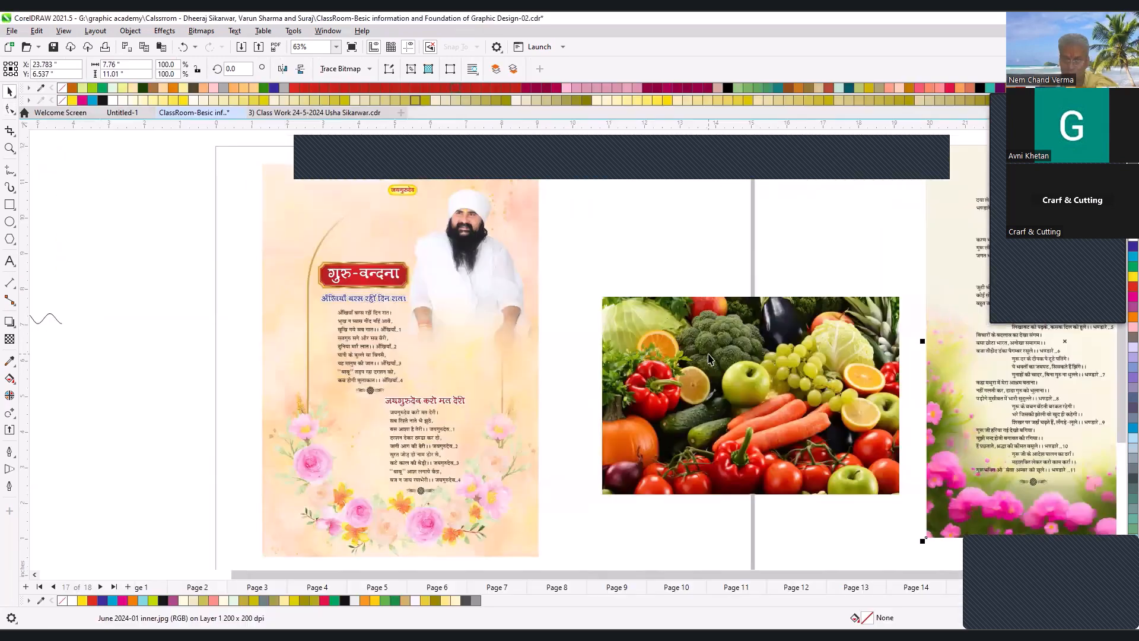
scroll(638, 343, "down", 1)
key("F2")
left_click_drag(410, 240, 809, 468)
left_click_drag(439, 281, 389, 282)
left_click_drag(648, 343, 584, 343)
- Draw a rectangle about 4.2 by 3.25 inches overlapping the poster and the vegetables image
scroll(548, 313, "down", 1)
key("F2")
left_click_drag(496, 283, 706, 406)
key("Escape")
left_click(10, 204)
left_click(375, 259)
mouse_move(224, 224)
left_mouse_down()
mouse_move(374, 378)
mouse_move(478, 420)
left_mouse_up()
- Copy the vegetables image's width and apply it to the rectangle, making it 8.333 inches wide
left_click(536, 257)
key("space")
left_click(112, 64)
right_click(110, 66)
left_click(135, 104)
left_click(225, 320)
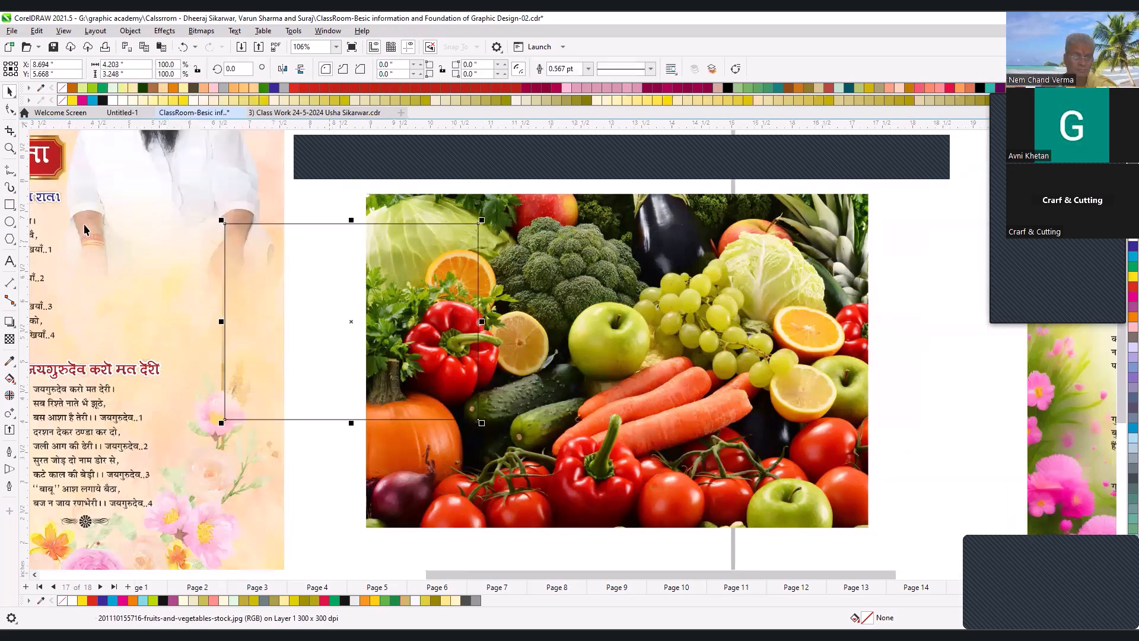
left_click_drag(127, 64, 49, 84)
key("ctrl+v")
key("Return")
- Copy the vegetables image's height and apply it to the rectangle, making it 5.54 inches high
left_click(404, 255)
left_click(140, 66)
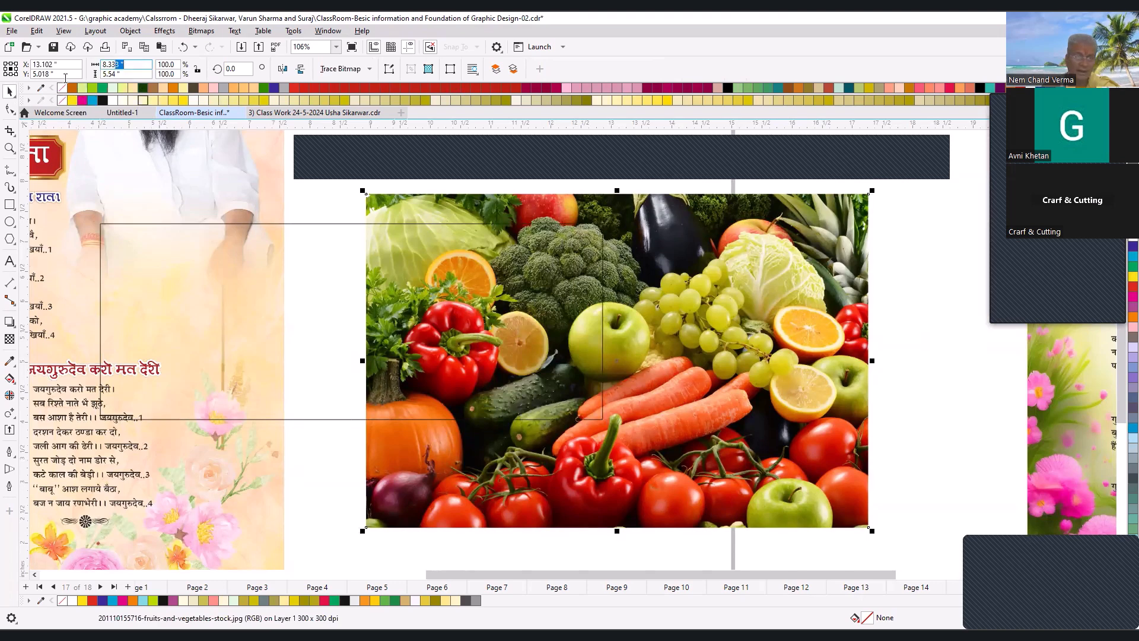
key("Tab")
right_click(105, 75)
left_click(131, 113)
left_click(308, 313)
left_click_drag(139, 74, 7, 88)
key("ctrl+v")
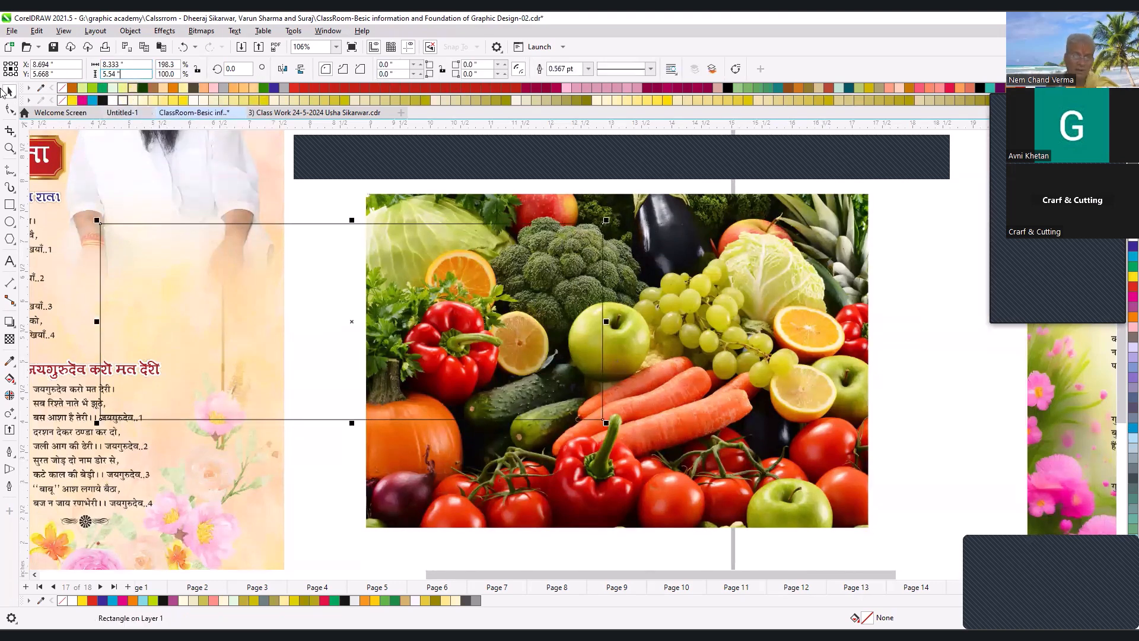
key("Return")
- Separate the rectangle from the vegetables image, placing the rectangle to the right of the poster and the image just below it
key("F3")
key("F3")
key("F2")
left_click_drag(246, 286, 468, 399)
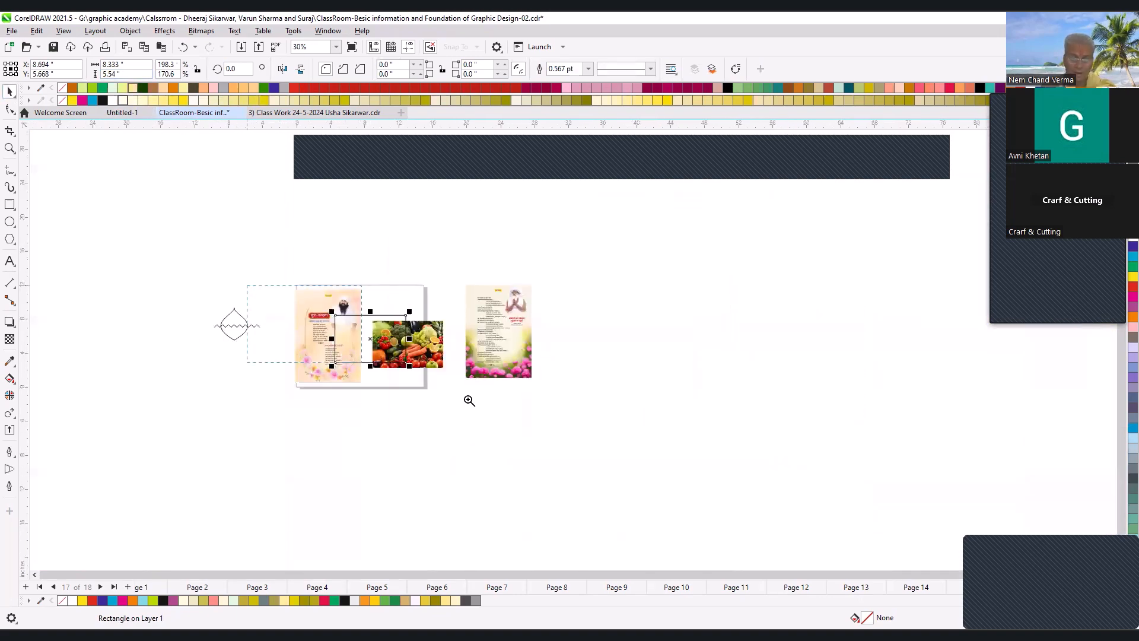
left_click_drag(786, 321, 821, 528)
left_click_drag(671, 334, 800, 313)
left_click_drag(783, 509, 756, 443)
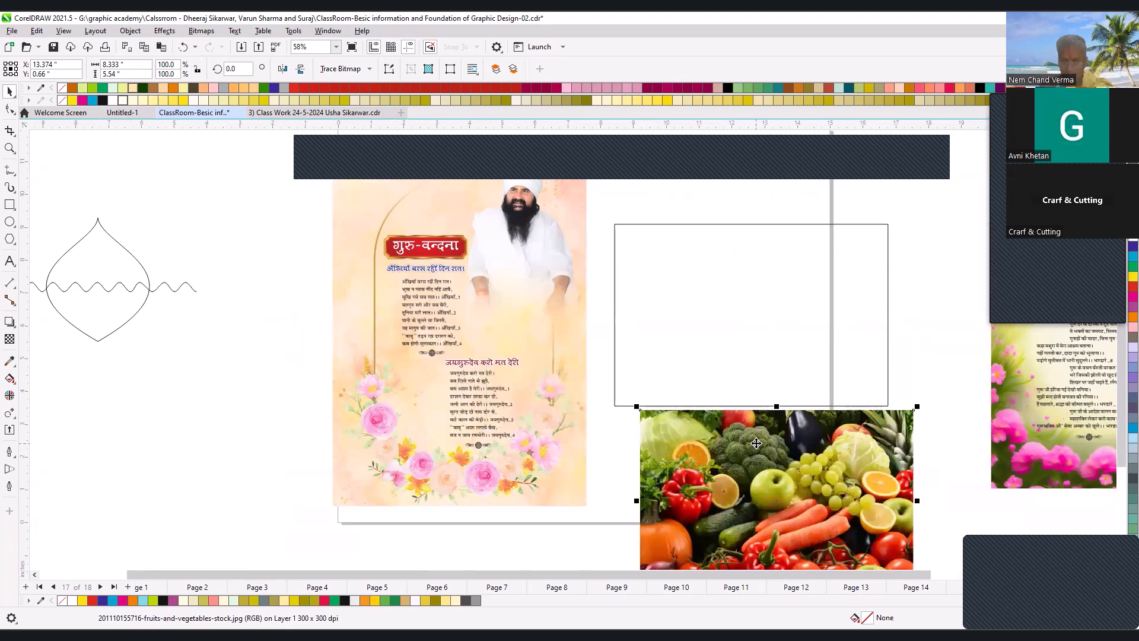
- Place the vegetables image inside the rectangle with PowerClip
key("alt+c")
key("w")
key("p")
left_click(736, 327)
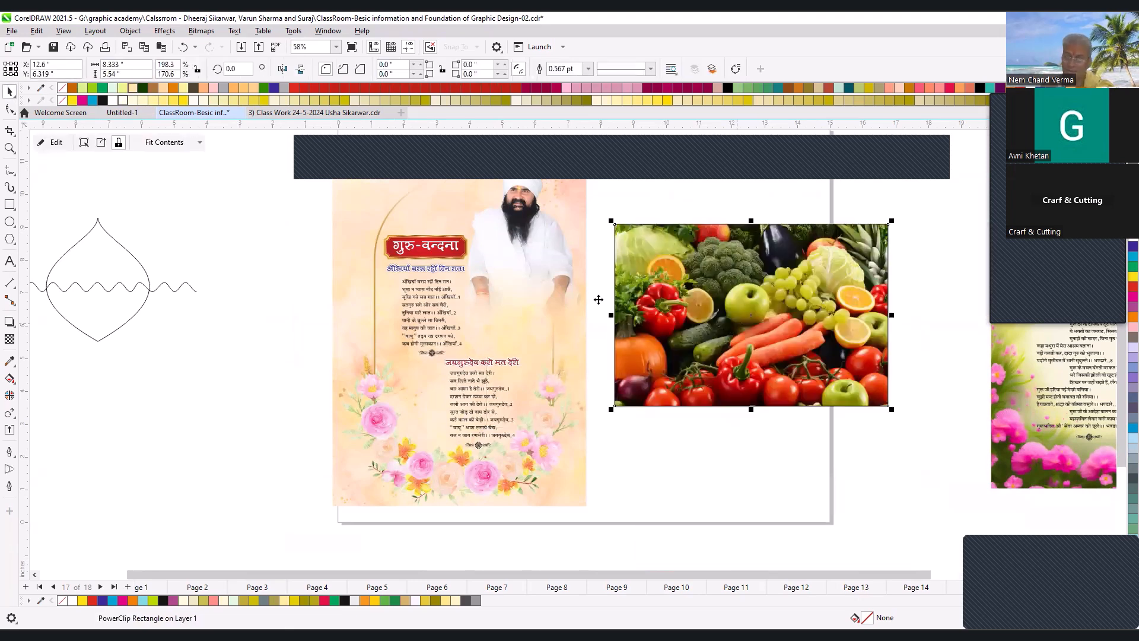
- Remove the PowerClip rectangle's outline and convert it to curves for editing with the Shape tool
key("F2")
right_click(631, 306)
left_click_drag(469, 231, 780, 409)
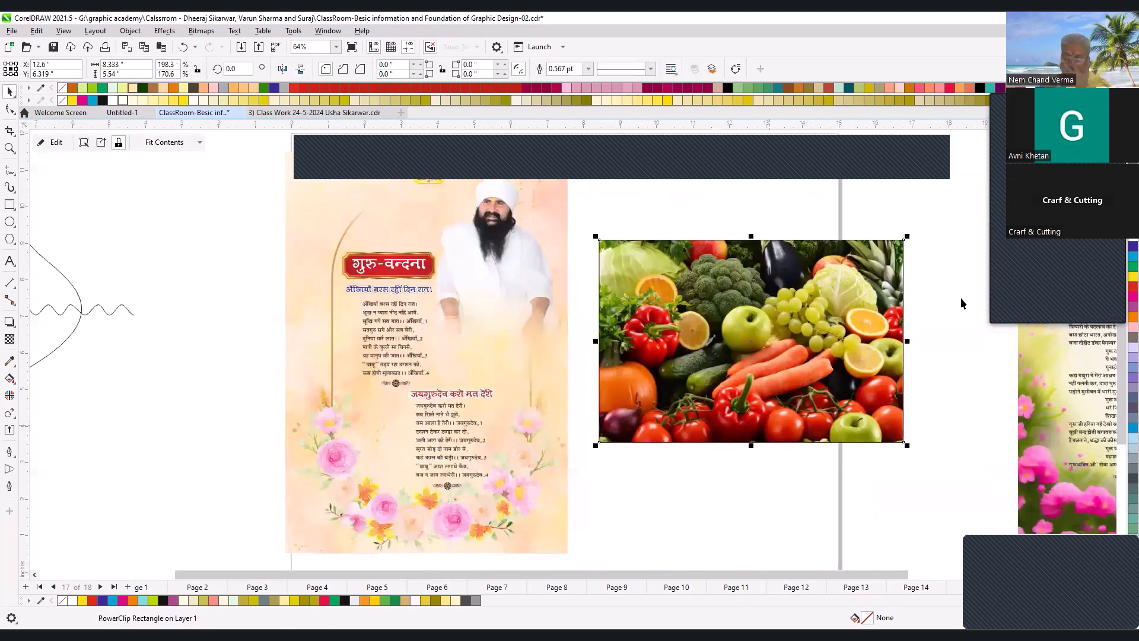
left_click(10, 110)
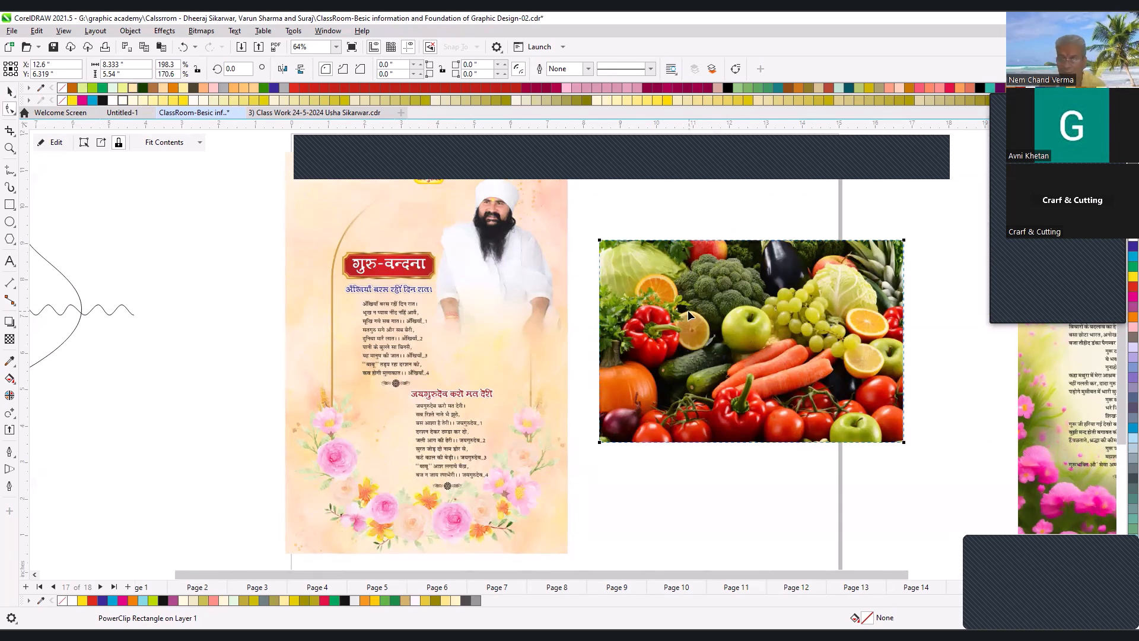
key("F3")
key("F2")
left_click_drag(400, 236, 794, 473)
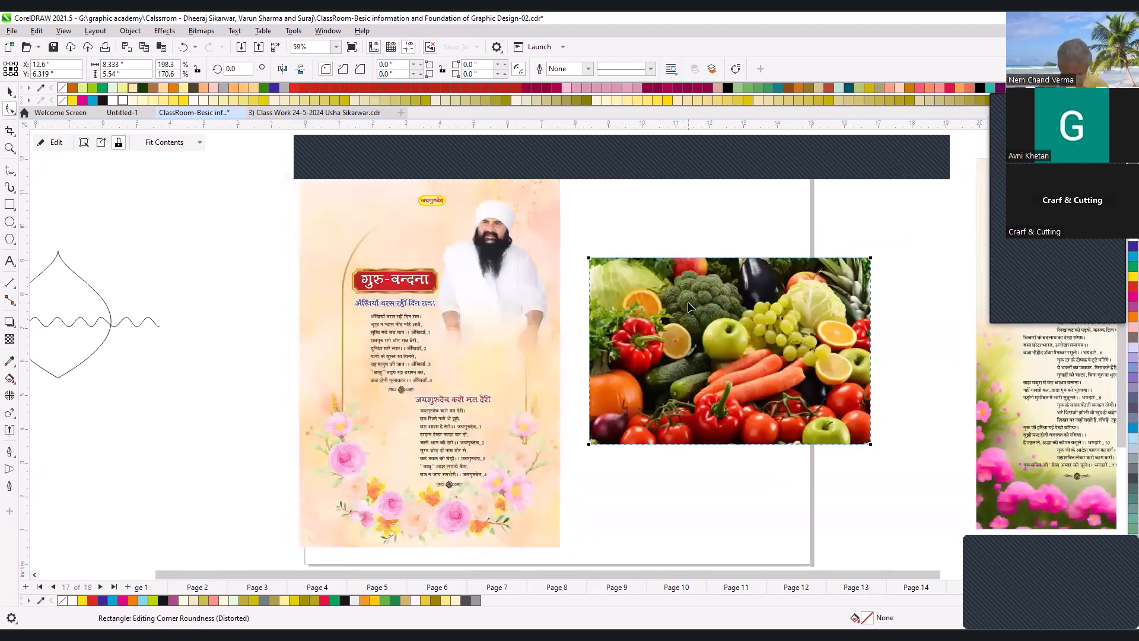
key("ctrl+q")
scroll(581, 306, "down", 1)
key("F2")
left_click_drag(402, 225, 765, 426)
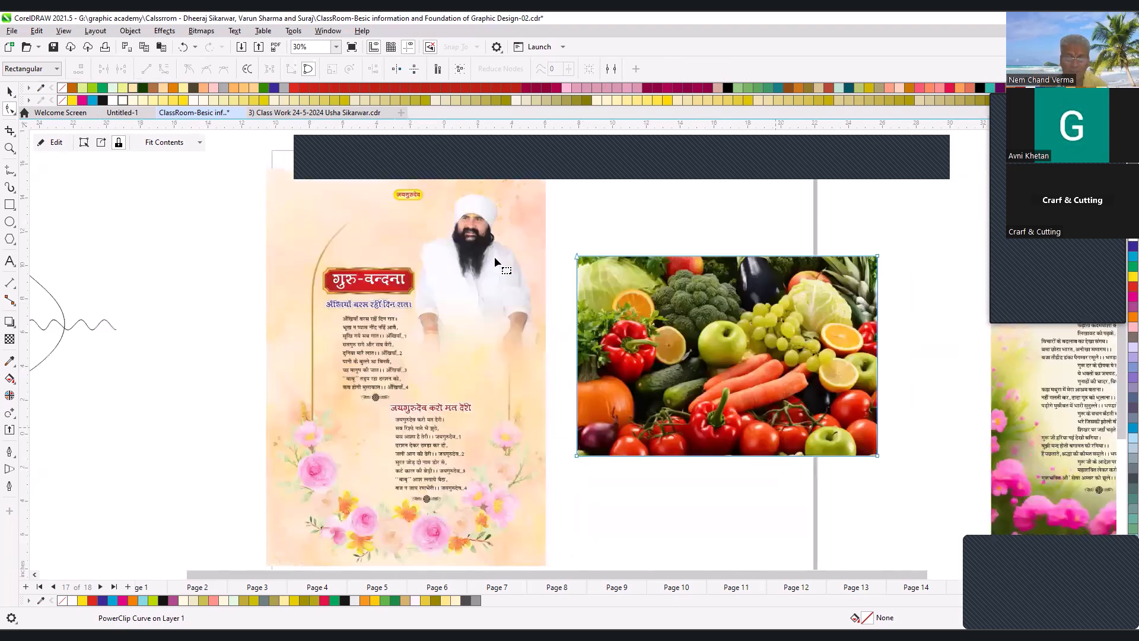
- Select all four corner nodes of the peach poster bitmap with the Shape tool
scroll(501, 278, "down", 1)
left_click_drag(348, 212, 604, 435)
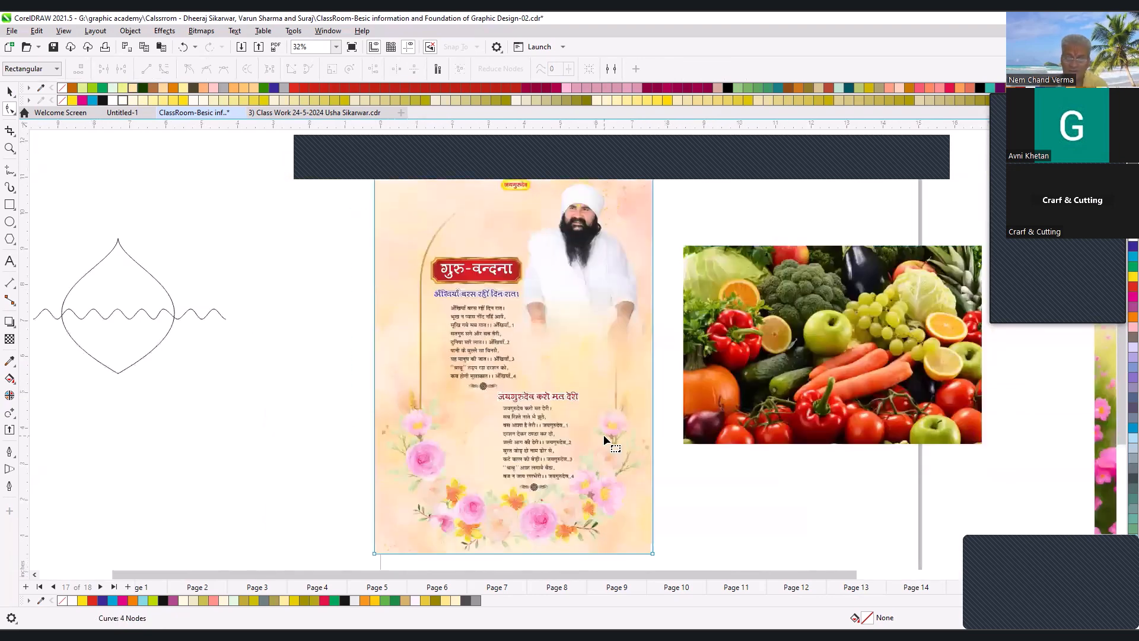
scroll(572, 378, "down", 1)
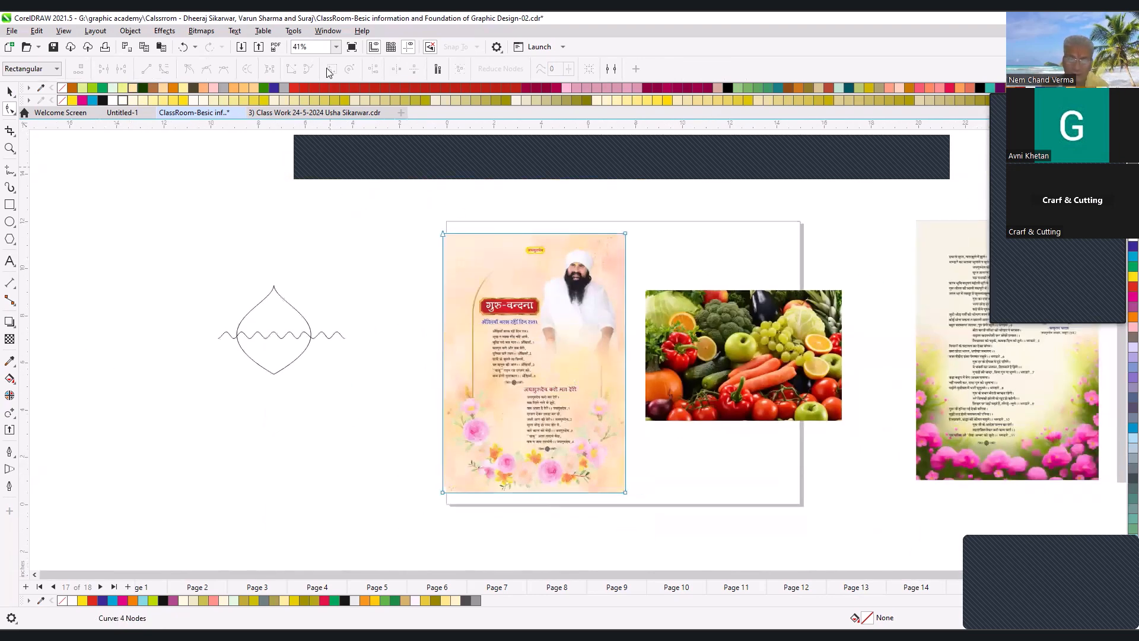
left_click_drag(615, 531, 639, 508)
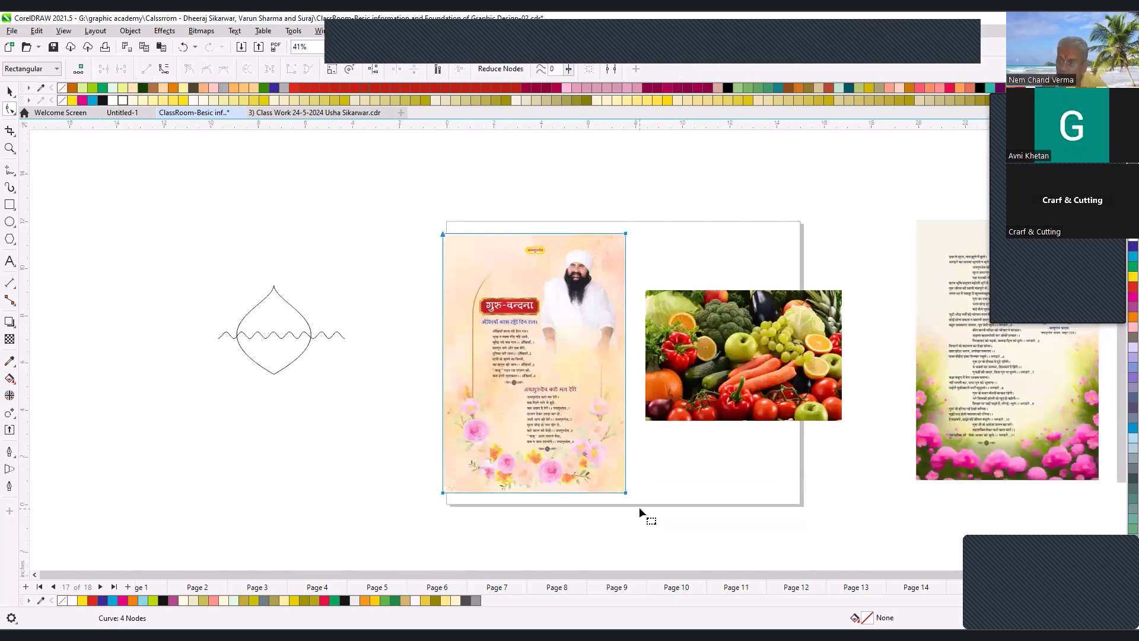